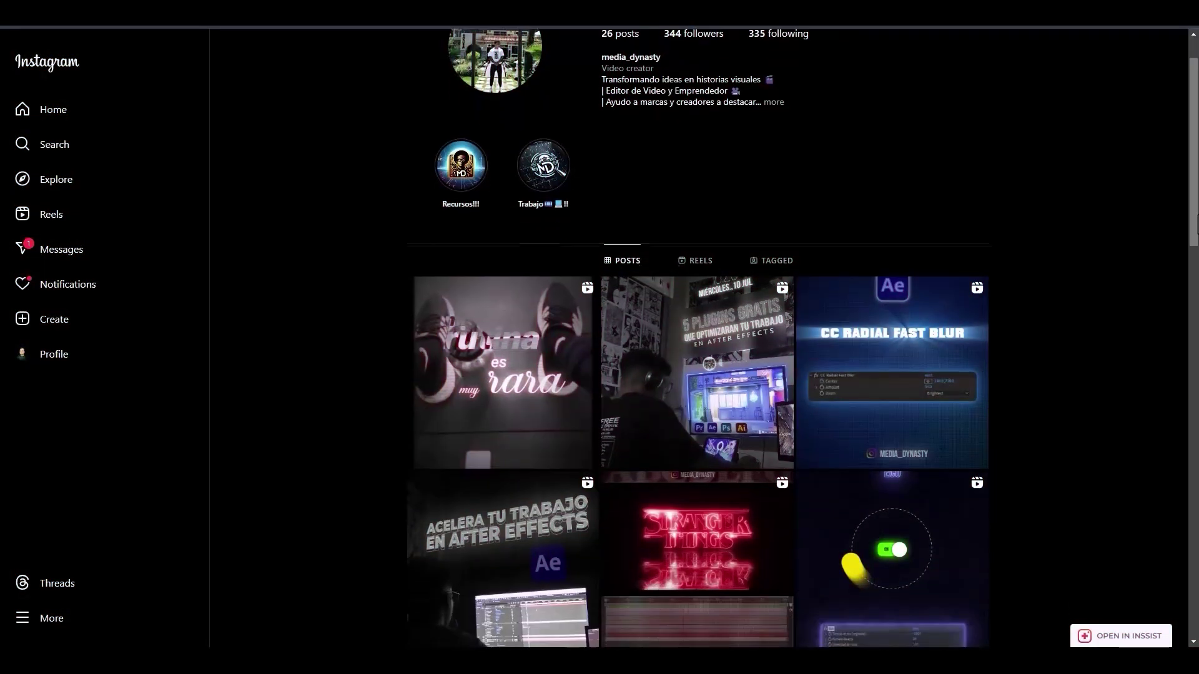
{"action": "scroll", "coordinate": [697, 338], "scroll_direction": "down", "scroll_amount": 4}
{"action": "scroll", "coordinate": [697, 337], "scroll_direction": "down", "scroll_amount": 1}
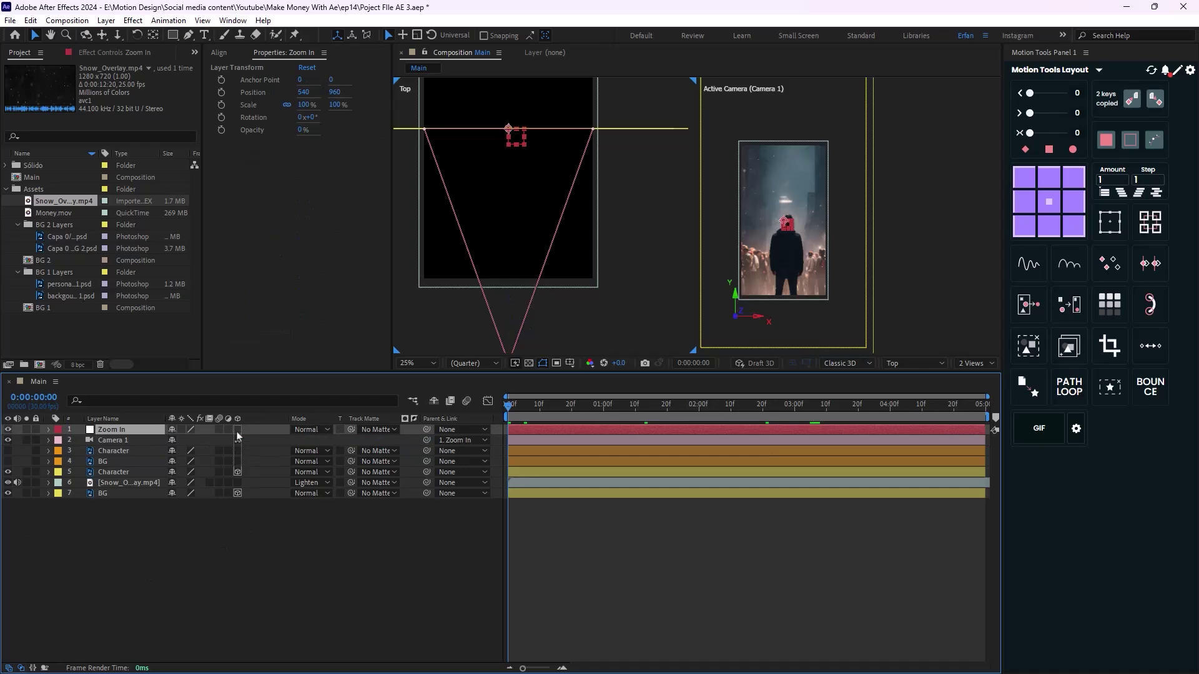
Make the Zoom In null a 3D layer and keyframe its position to animate the camera move.
{"action": "left_click", "coordinate": [238, 430]}
{"action": "key", "text": "alt+shift+p"}
{"action": "left_click_drag", "start_coordinate": [508, 405], "coordinate": [685, 432]}
{"action": "left_click", "coordinate": [488, 401]}
{"action": "left_click_drag", "start_coordinate": [567, 626], "coordinate": [597, 626]}
{"action": "key", "text": "space"}
Add a new null object to the Main composition for the camera rotation.
{"action": "right_click", "coordinate": [215, 405]}
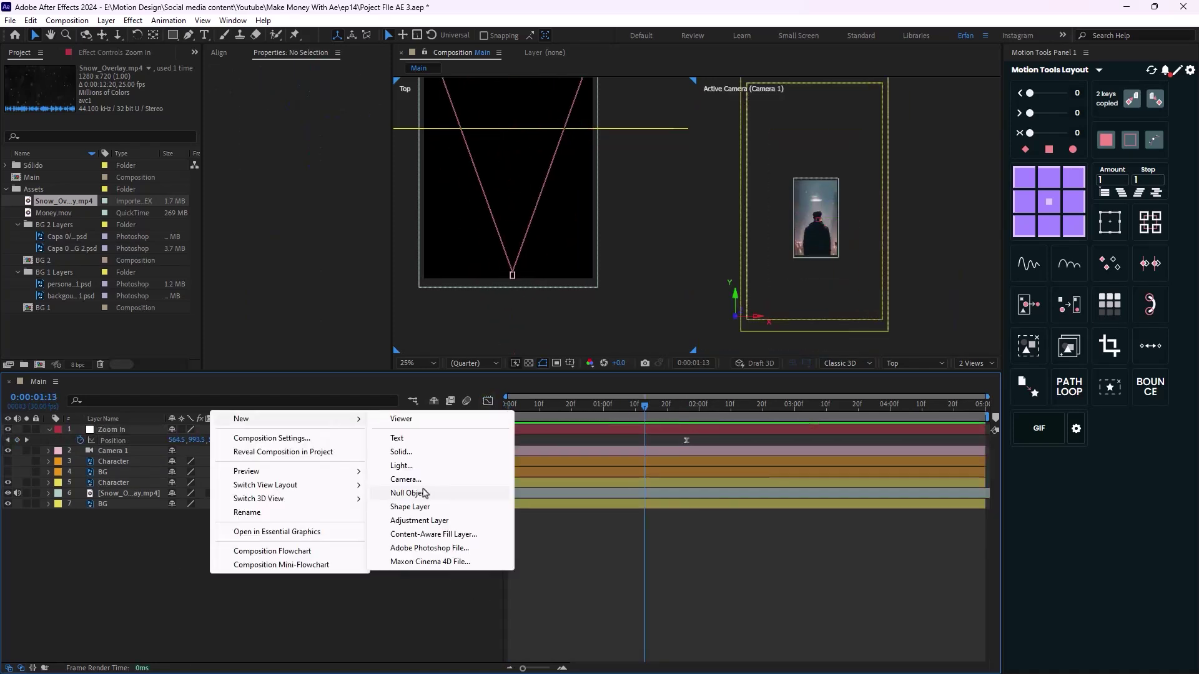
{"action": "left_click", "coordinate": [402, 493]}
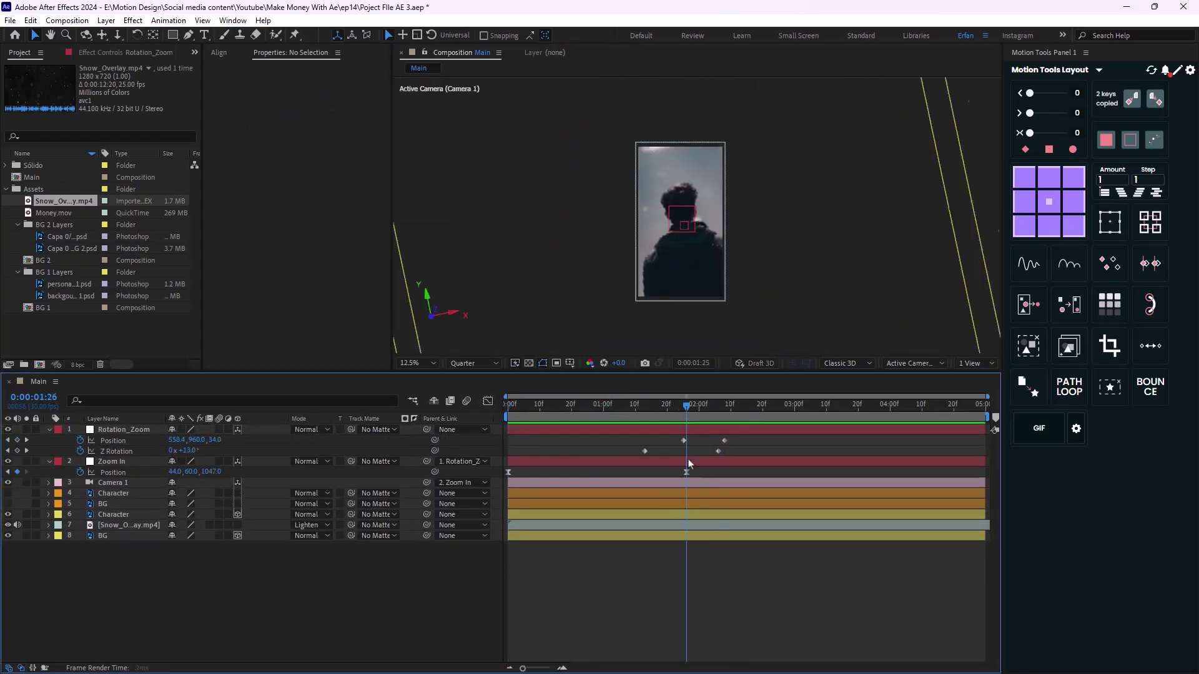
{"action": "left_click_drag", "start_coordinate": [724, 627], "coordinate": [724, 487]}
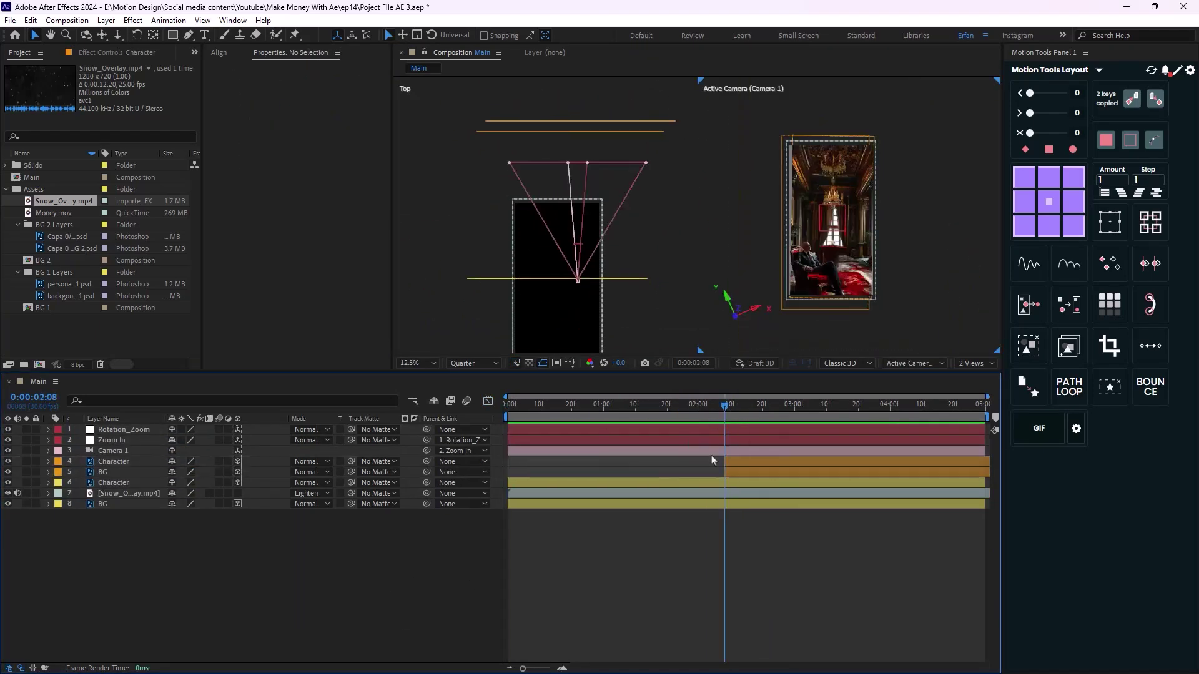
{"action": "right_click", "coordinate": [156, 389]}
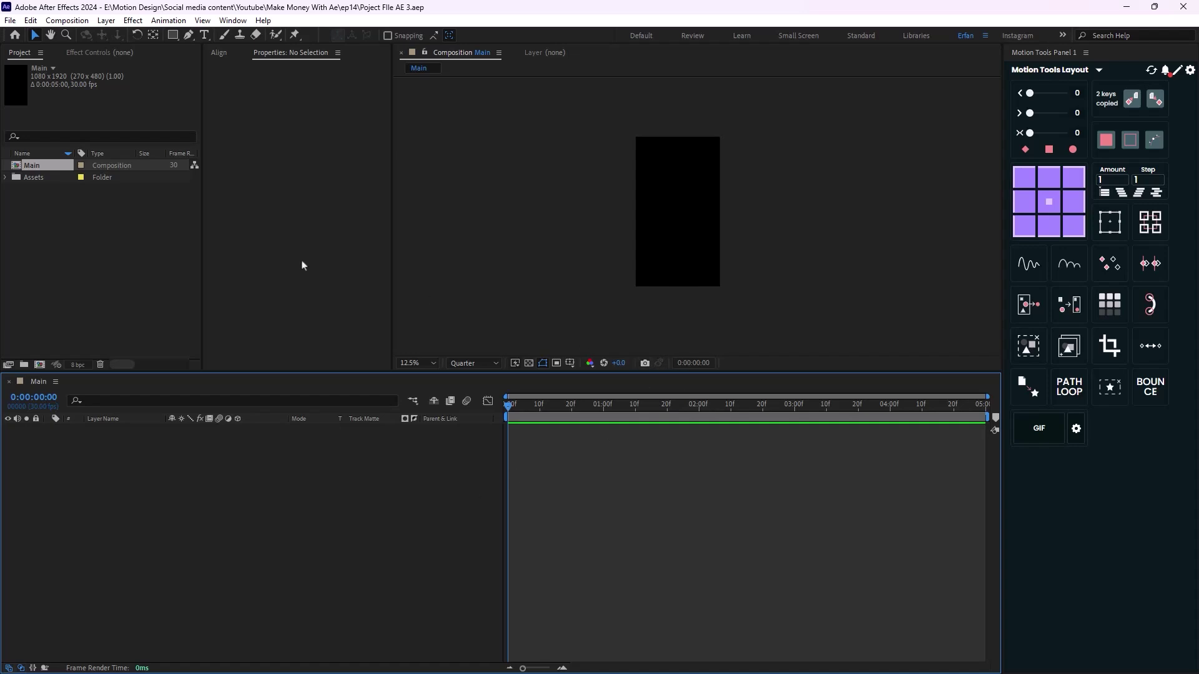
Place the background layer from the BG 1 Layers folder in the Main composition and put the persona layer above it.
{"action": "left_click", "coordinate": [48, 217]}
{"action": "left_click", "coordinate": [6, 178]}
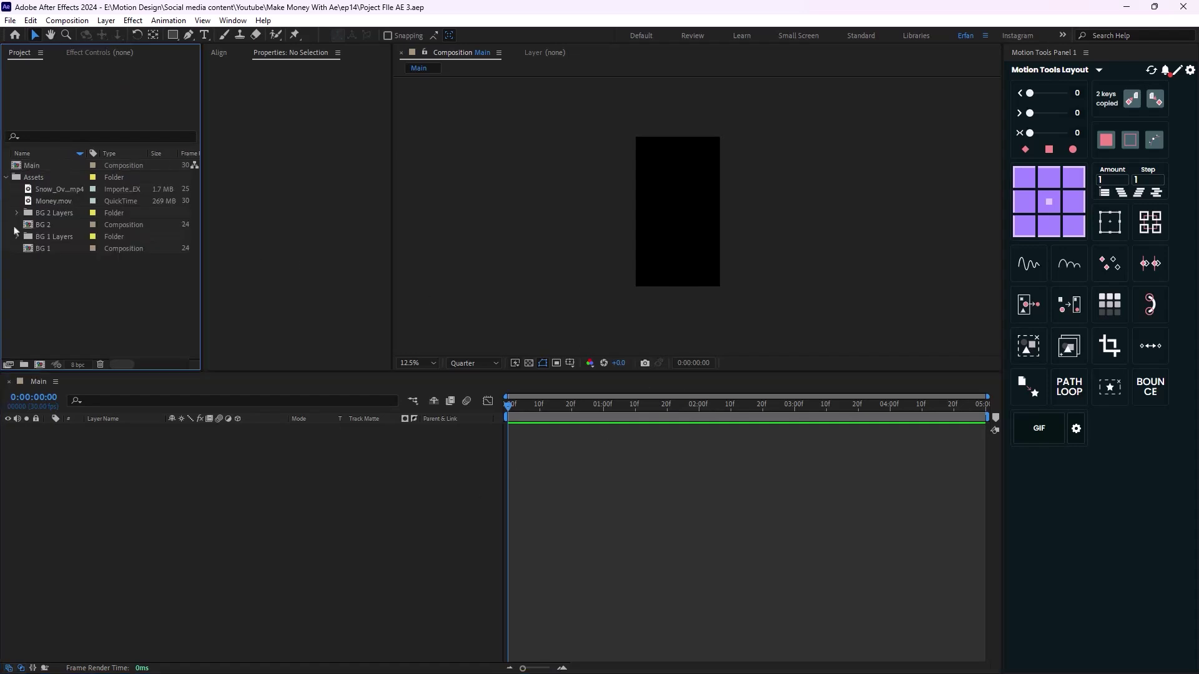
{"action": "left_click", "coordinate": [42, 249]}
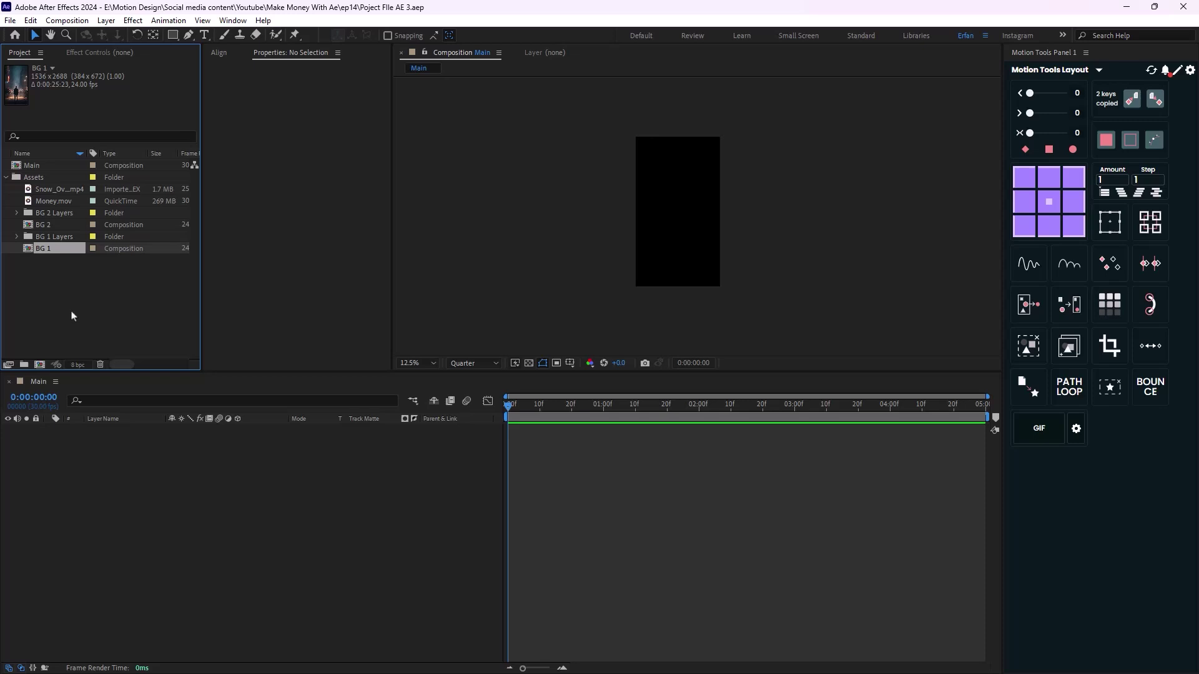
{"action": "left_click", "coordinate": [17, 237]}
{"action": "left_click", "coordinate": [69, 260]}
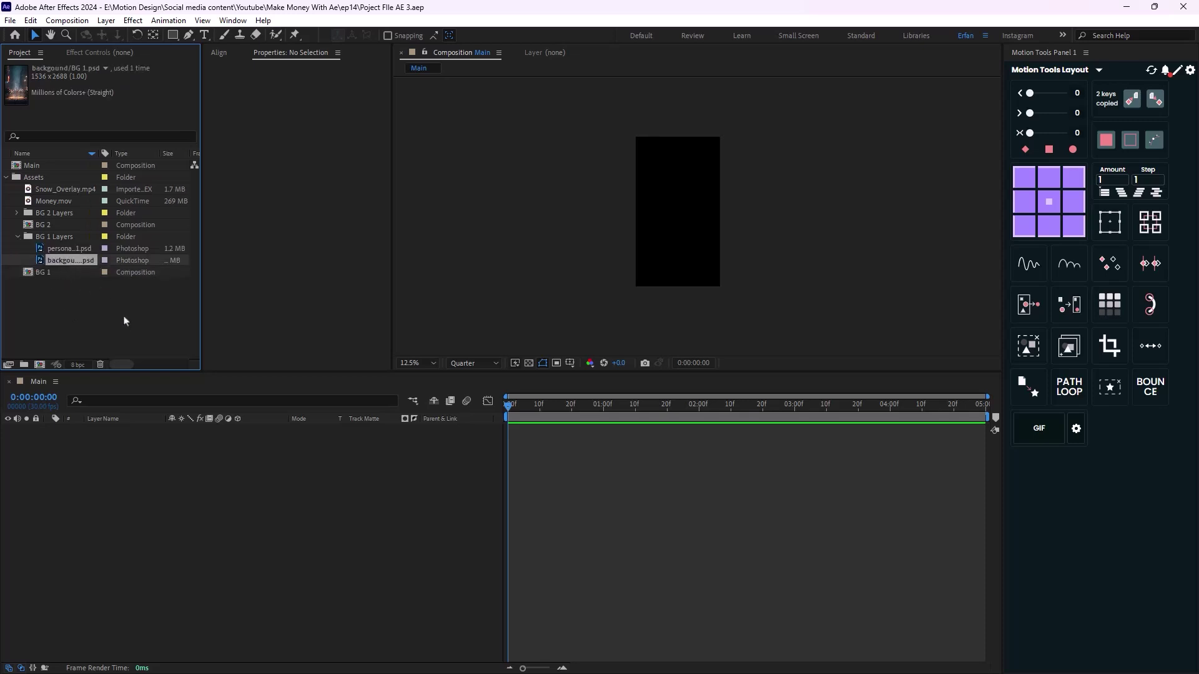
{"action": "left_click", "coordinate": [62, 248]}
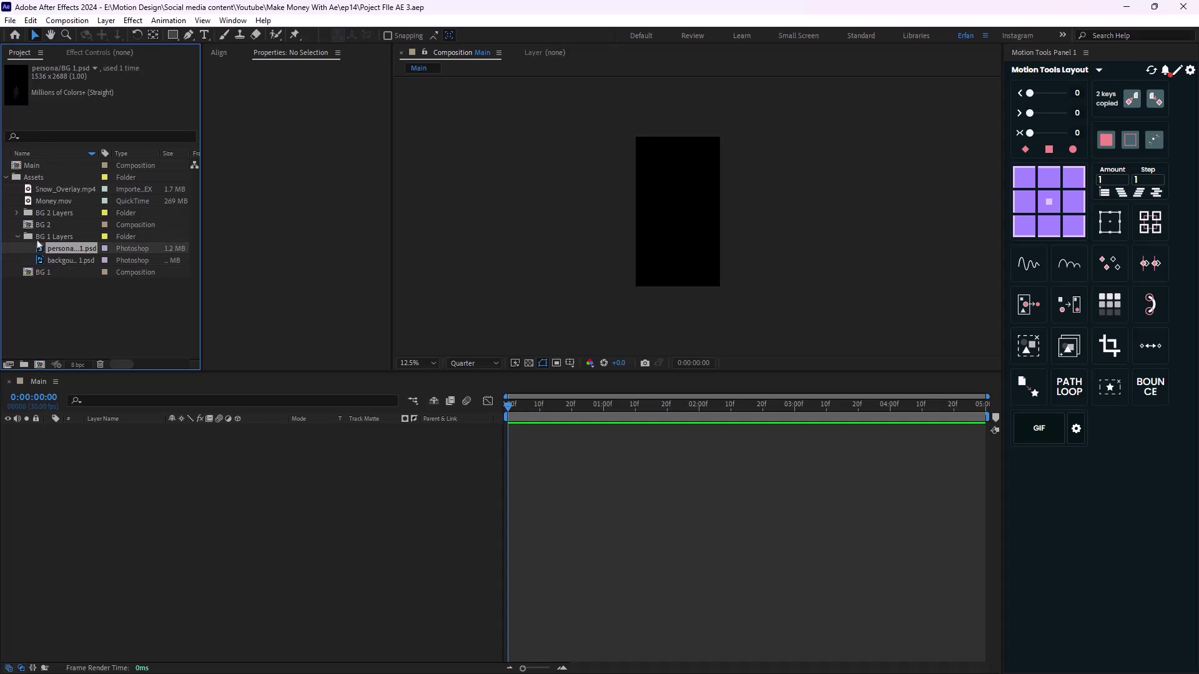
{"action": "left_click_drag", "start_coordinate": [87, 267], "coordinate": [160, 463]}
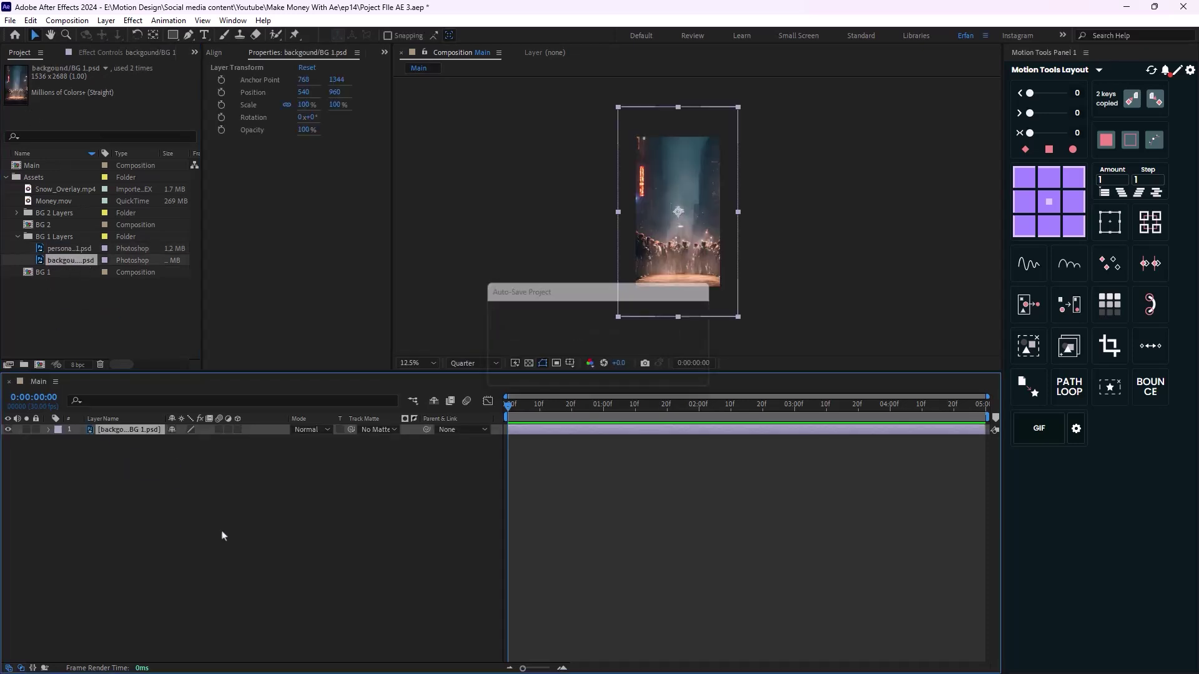
{"action": "left_click_drag", "start_coordinate": [61, 248], "coordinate": [140, 437]}
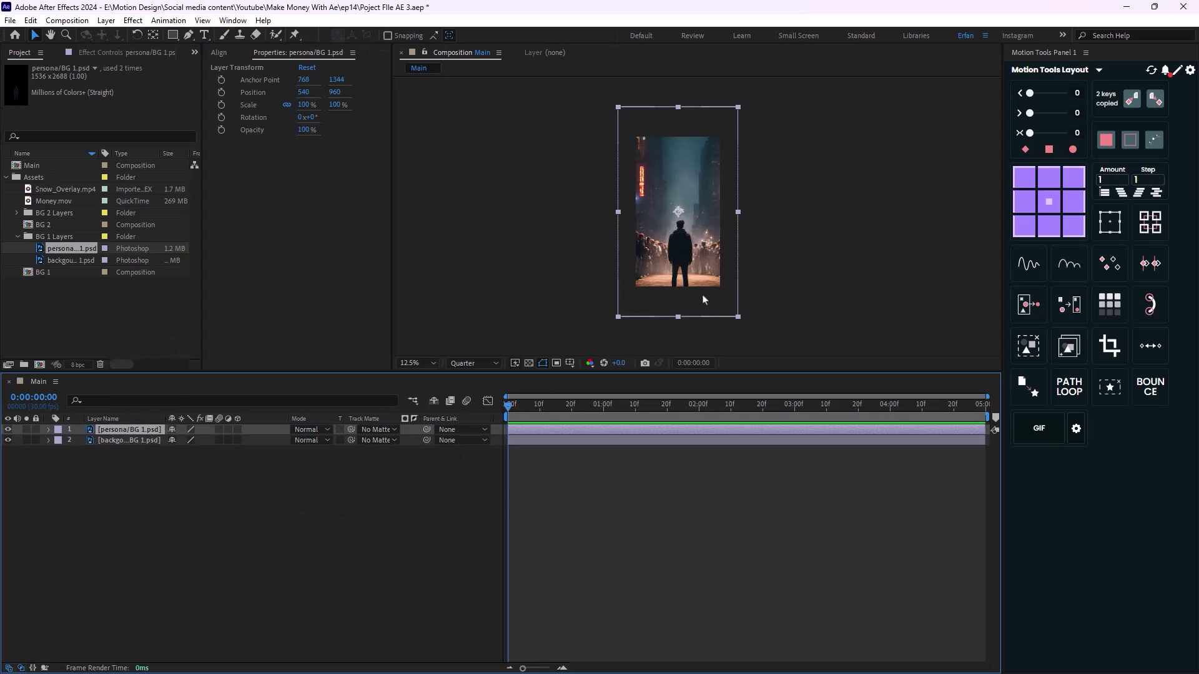
Rename the background layer as BG and the persona layer as Character.
{"action": "left_click", "coordinate": [199, 470]}
{"action": "left_click", "coordinate": [121, 441]}
{"action": "key", "text": "Return"}
{"action": "type", "text": "BG"}
{"action": "key", "text": "Return"}
{"action": "left_click", "coordinate": [127, 431]}
{"action": "key", "text": "Return"}
{"action": "type", "text": "Character"}
{"action": "key", "text": "Return"}
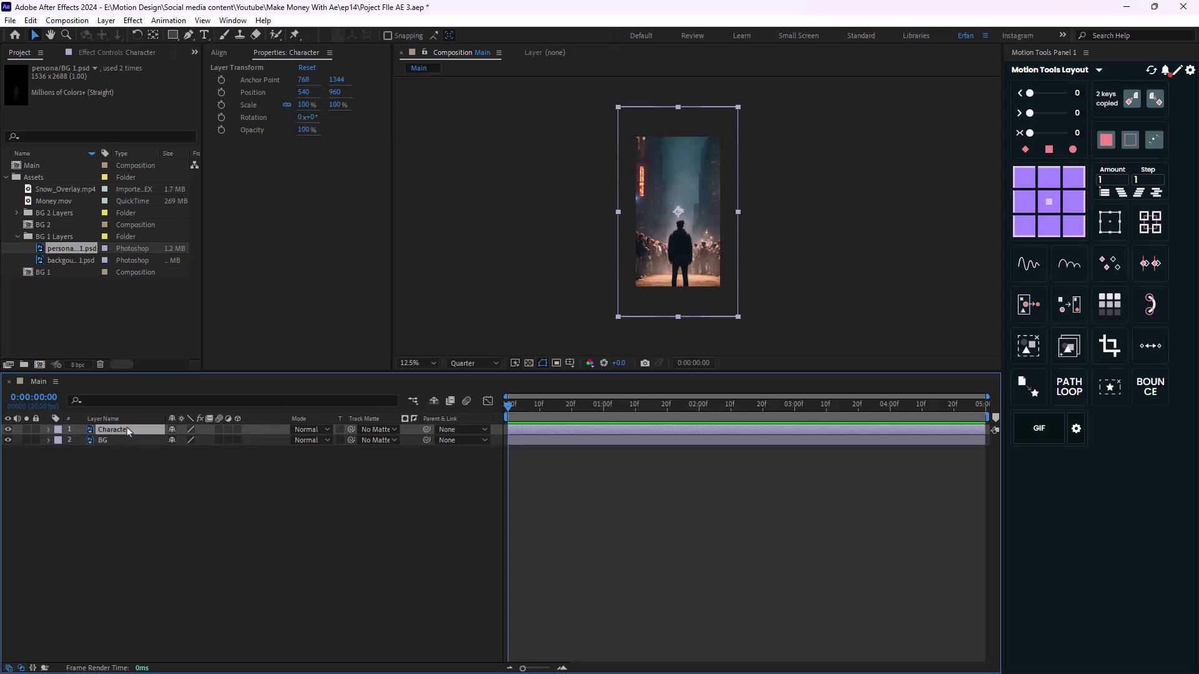
{"action": "left_click", "coordinate": [250, 547]}
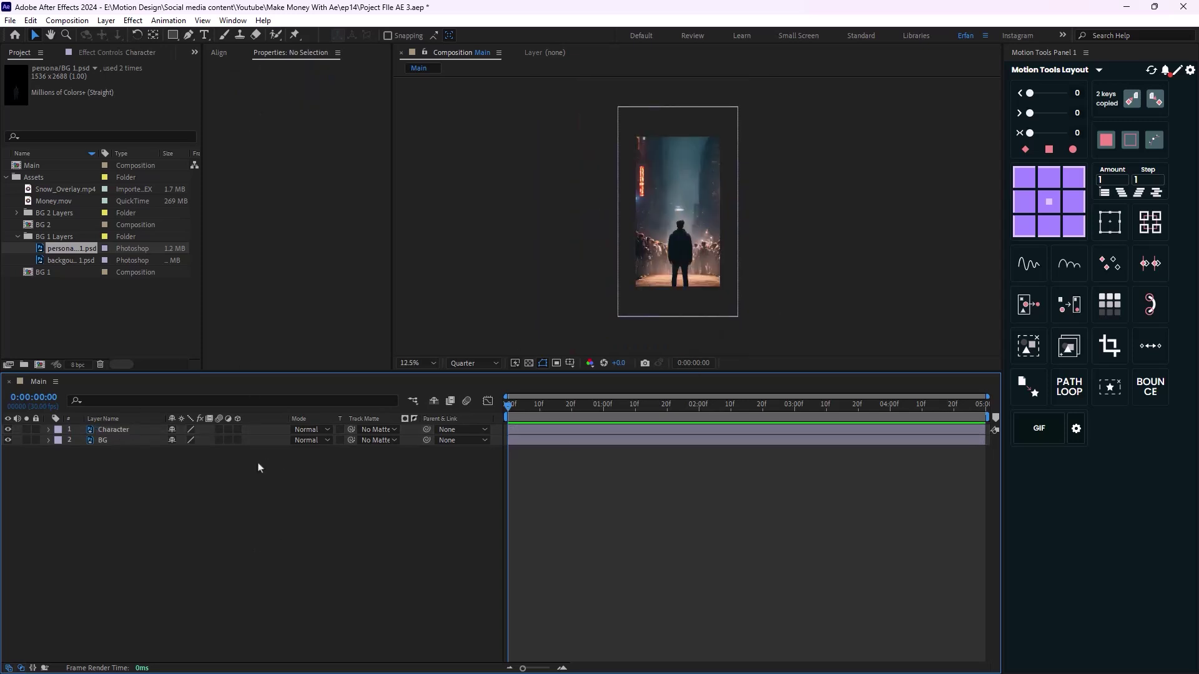
Turn Character and BG into 3D layers and show the composition in 2 Views, with Top beside the active camera.
{"action": "left_click_drag", "start_coordinate": [237, 441], "coordinate": [237, 430]}
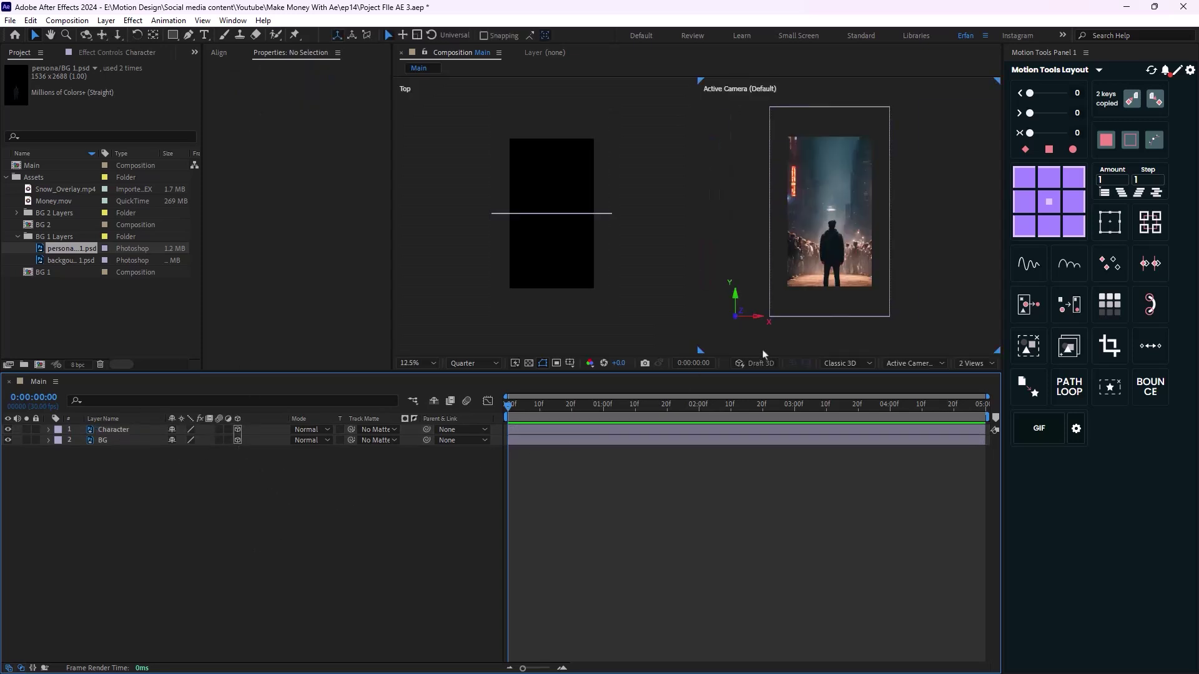
{"action": "left_click", "coordinate": [972, 370]}
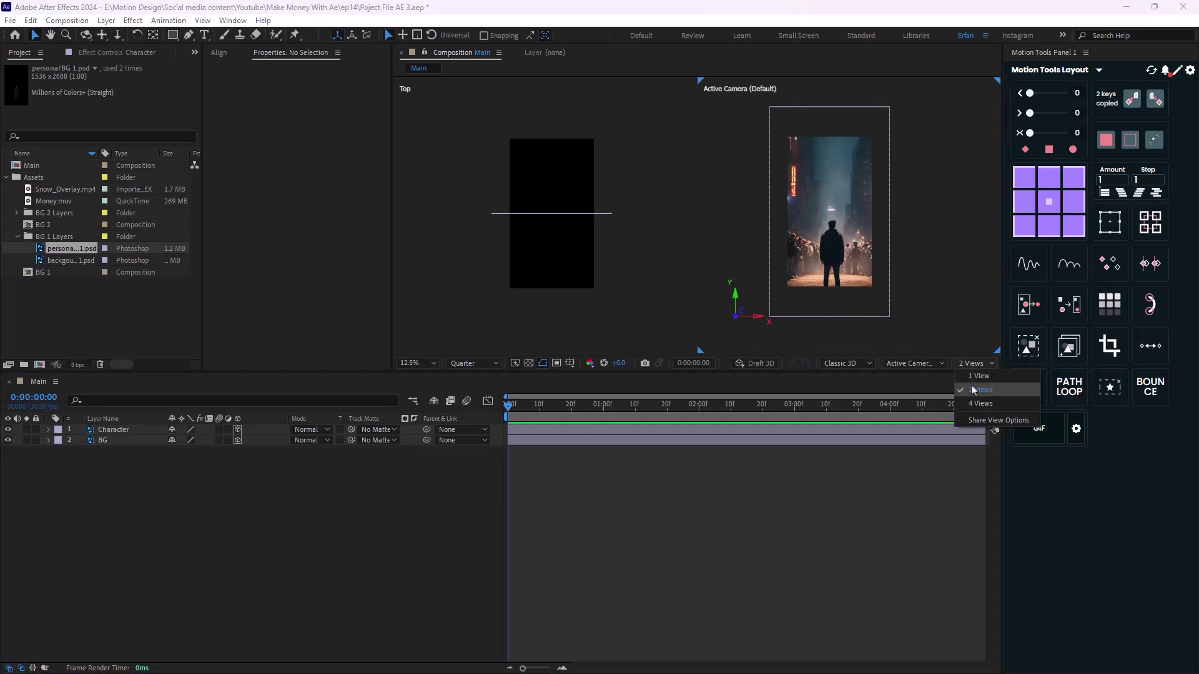
{"action": "left_click", "coordinate": [974, 380]}
{"action": "left_click", "coordinate": [972, 364]}
{"action": "left_click", "coordinate": [975, 391]}
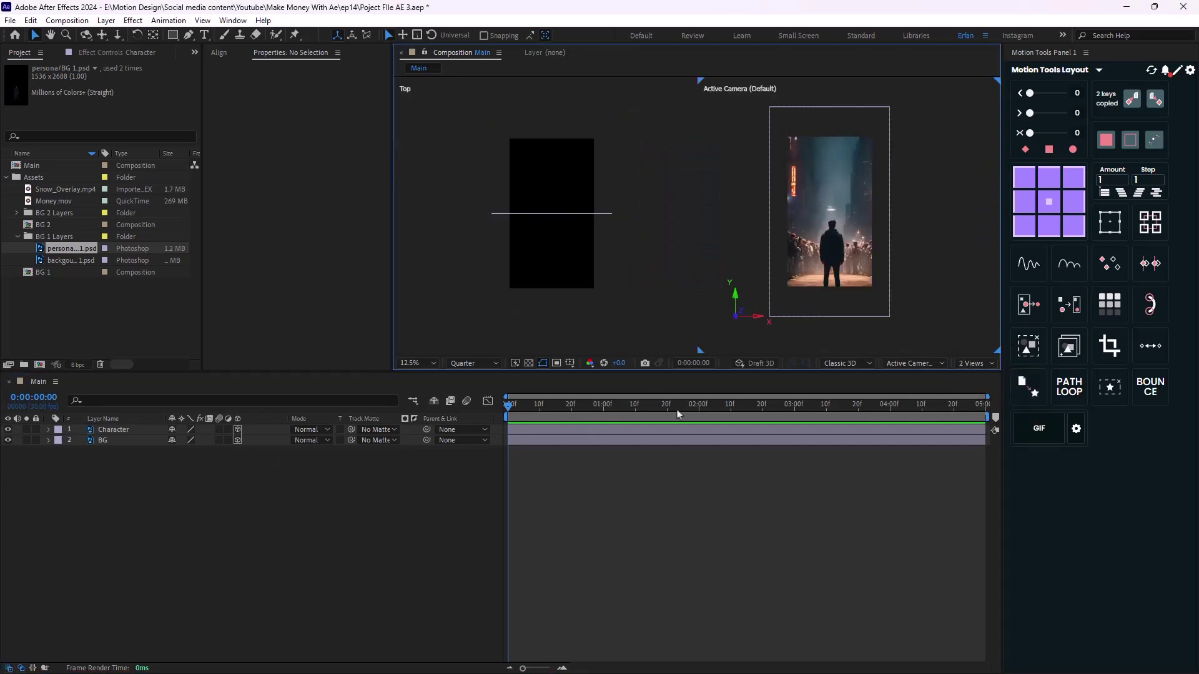
{"action": "left_click", "coordinate": [558, 174]}
{"action": "left_click", "coordinate": [913, 363]}
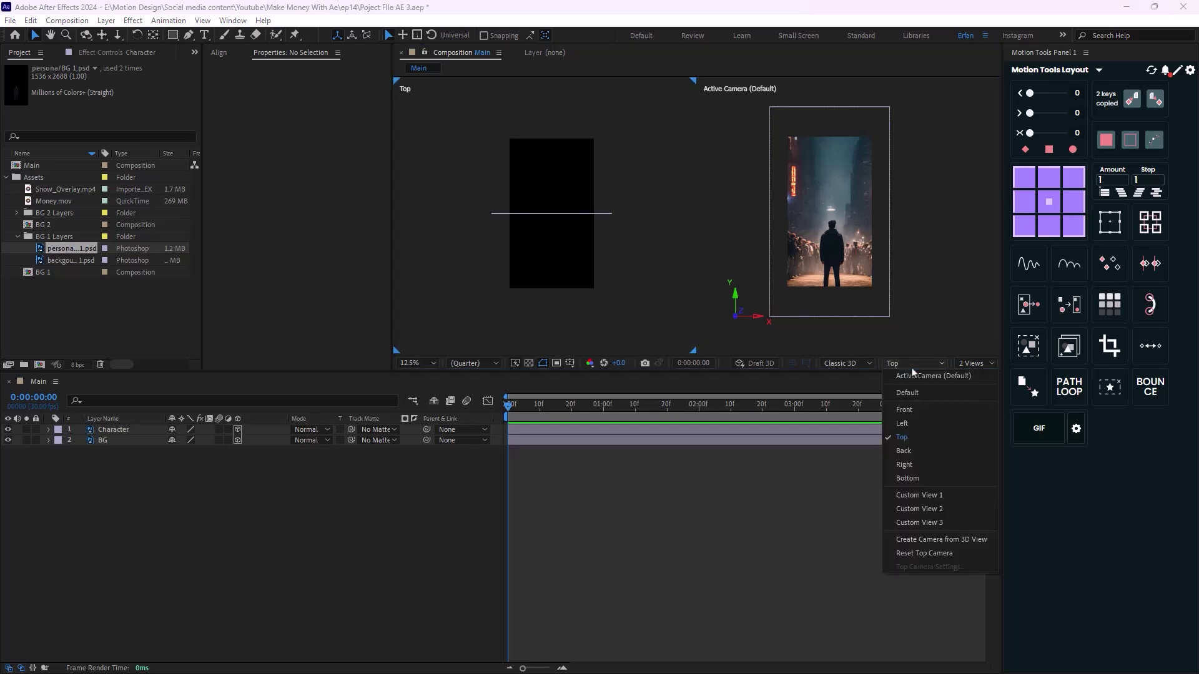
{"action": "left_click", "coordinate": [371, 532]}
{"action": "scroll", "coordinate": [780, 253], "scroll_direction": "up", "scroll_amount": 1}
{"action": "mouse_move", "coordinate": [706, 237]}
{"action": "left_mouse_down"}
{"action": "mouse_move", "coordinate": [599, 187]}
{"action": "mouse_move", "coordinate": [704, 236]}
{"action": "mouse_move", "coordinate": [701, 216]}
{"action": "left_mouse_up"}
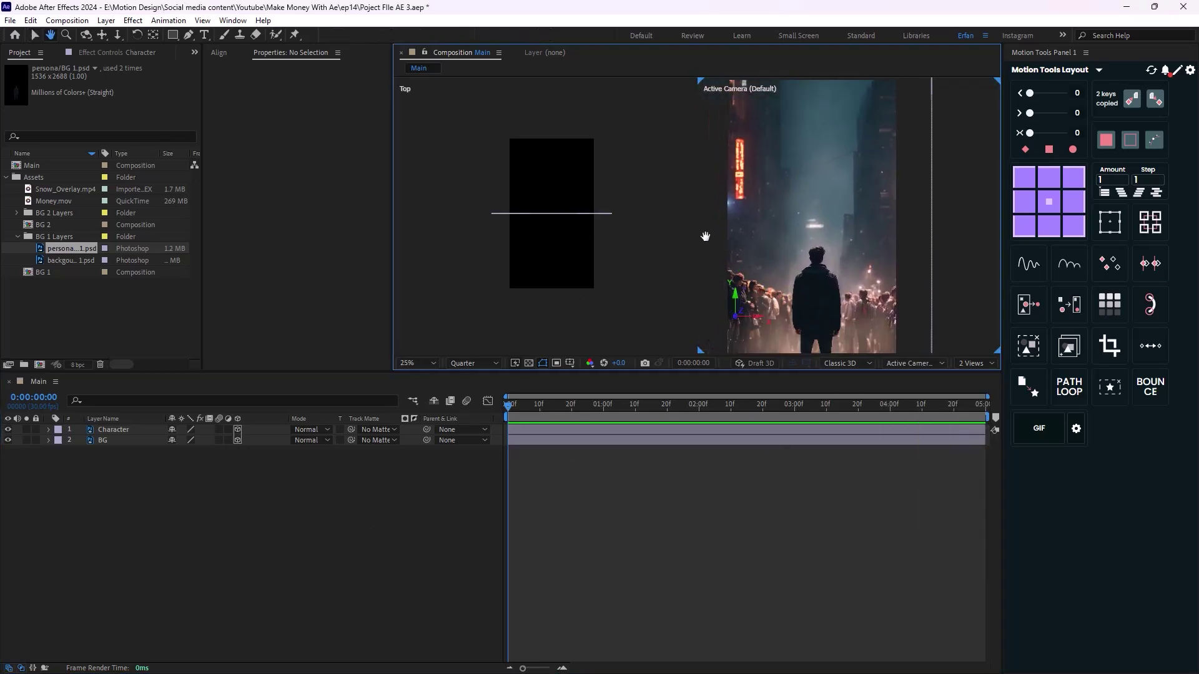
{"action": "scroll", "coordinate": [728, 249], "scroll_direction": "down", "scroll_amount": 1}
{"action": "left_click", "coordinate": [224, 526]}
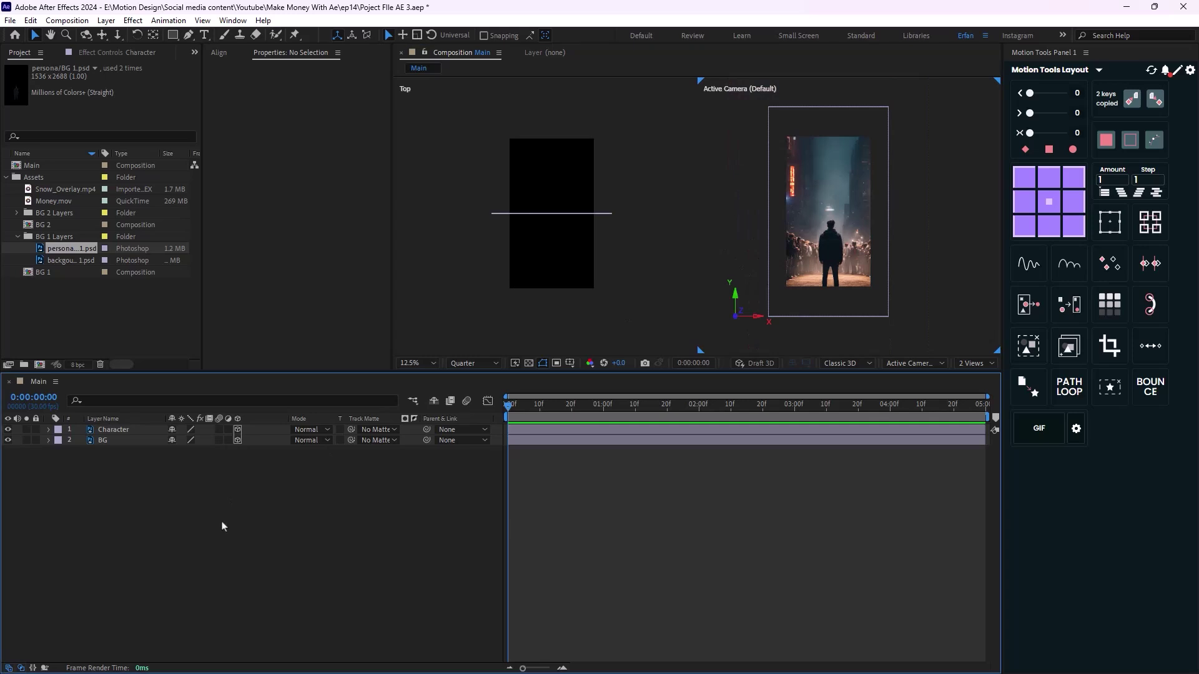
{"action": "scroll", "coordinate": [736, 288], "scroll_direction": "up", "scroll_amount": 1}
{"action": "mouse_move", "coordinate": [721, 270]}
{"action": "left_mouse_down"}
{"action": "mouse_move", "coordinate": [673, 252]}
{"action": "mouse_move", "coordinate": [729, 273]}
{"action": "left_mouse_up"}
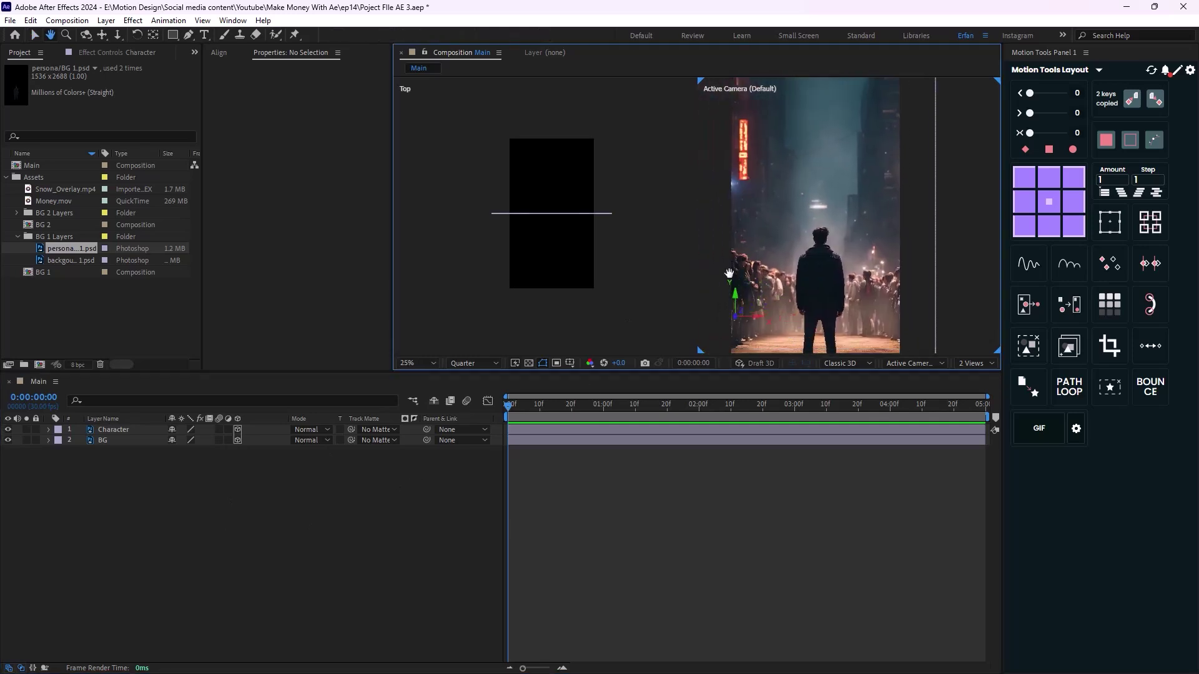
{"action": "scroll", "coordinate": [735, 275], "scroll_direction": "down", "scroll_amount": 1}
Scale the BG layer to 150% and the Character layer to 138%.
{"action": "left_click", "coordinate": [119, 440]}
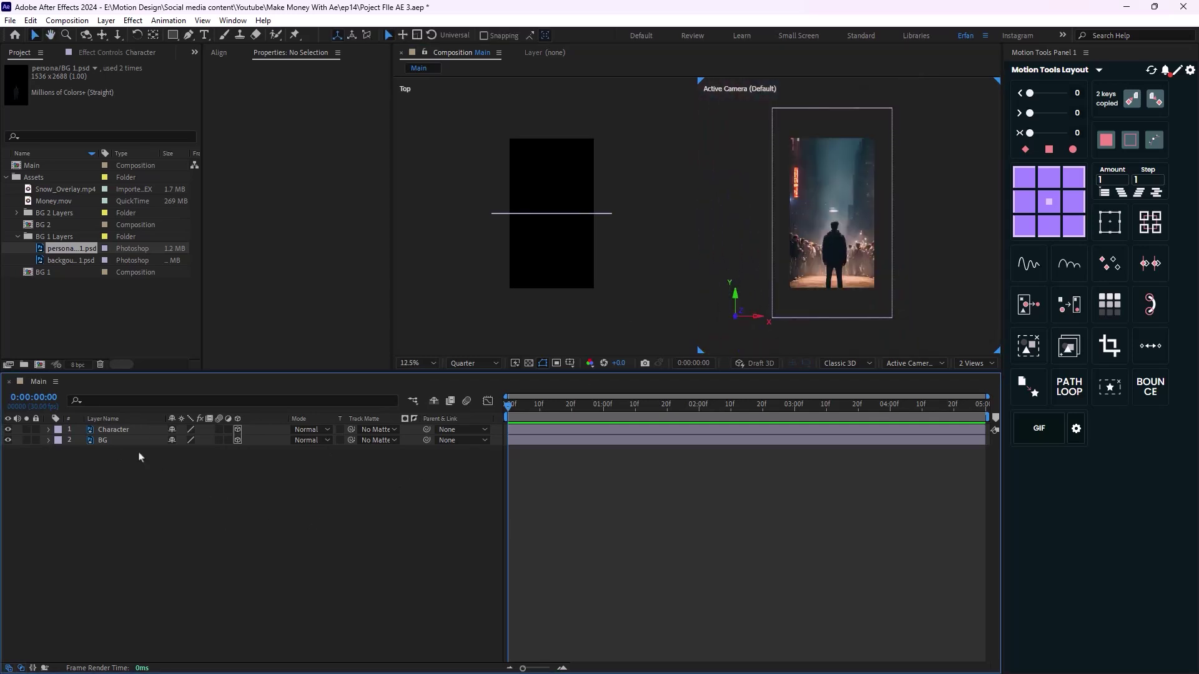
{"action": "key", "text": "s"}
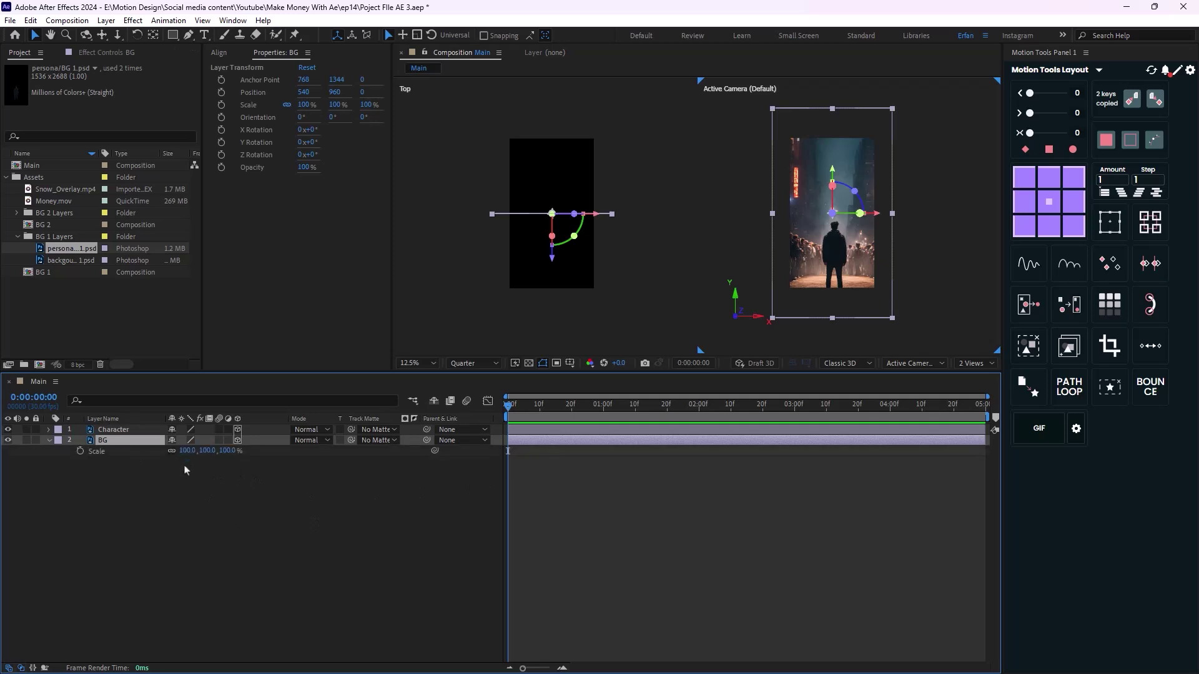
{"action": "left_click_drag", "start_coordinate": [186, 456], "coordinate": [225, 461]}
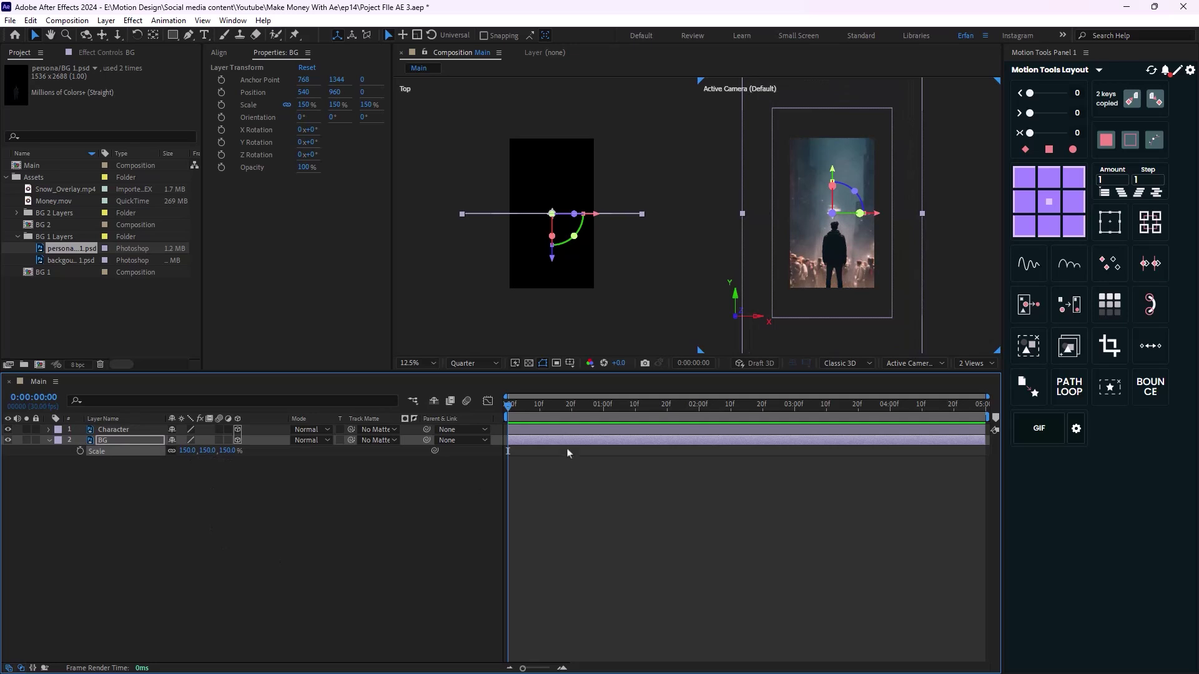
{"action": "left_click", "coordinate": [144, 430]}
{"action": "key", "text": "s"}
{"action": "left_click_drag", "start_coordinate": [186, 440], "coordinate": [216, 442]}
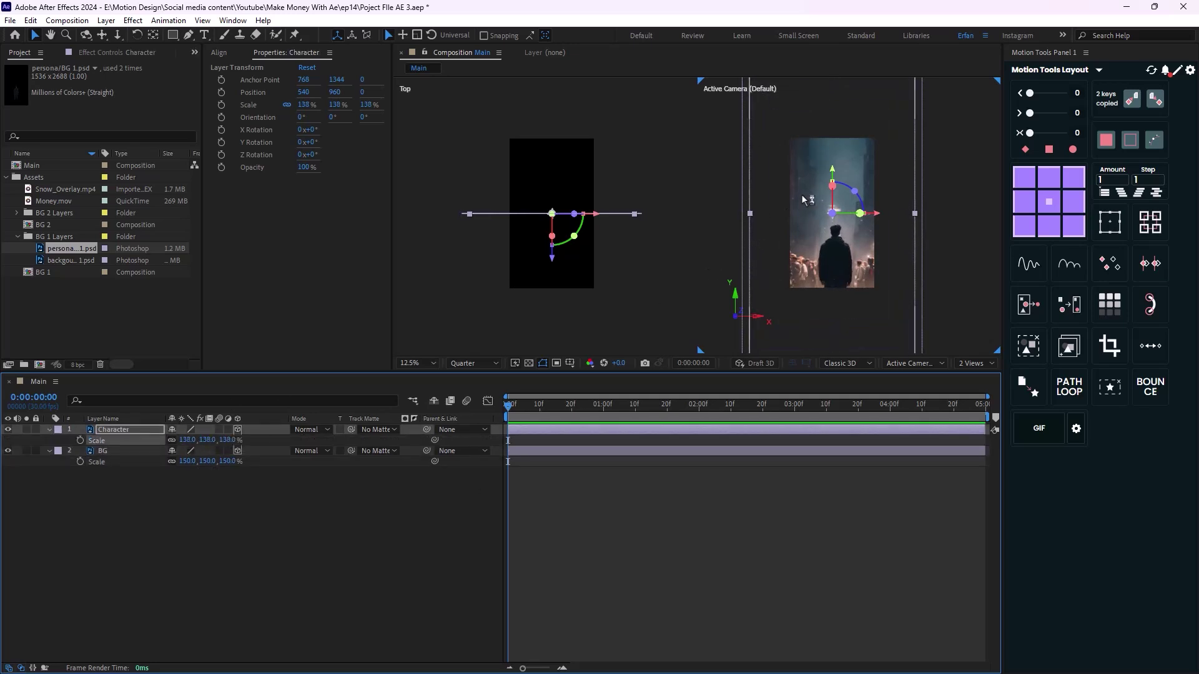
Move the Character layer up to a Y position of about 736.
{"action": "left_click_drag", "start_coordinate": [831, 179], "coordinate": [832, 156]}
{"action": "left_click_drag", "start_coordinate": [638, 289], "coordinate": [597, 235]}
{"action": "left_click_drag", "start_coordinate": [748, 233], "coordinate": [676, 203]}
{"action": "left_click_drag", "start_coordinate": [702, 298], "coordinate": [747, 291]}
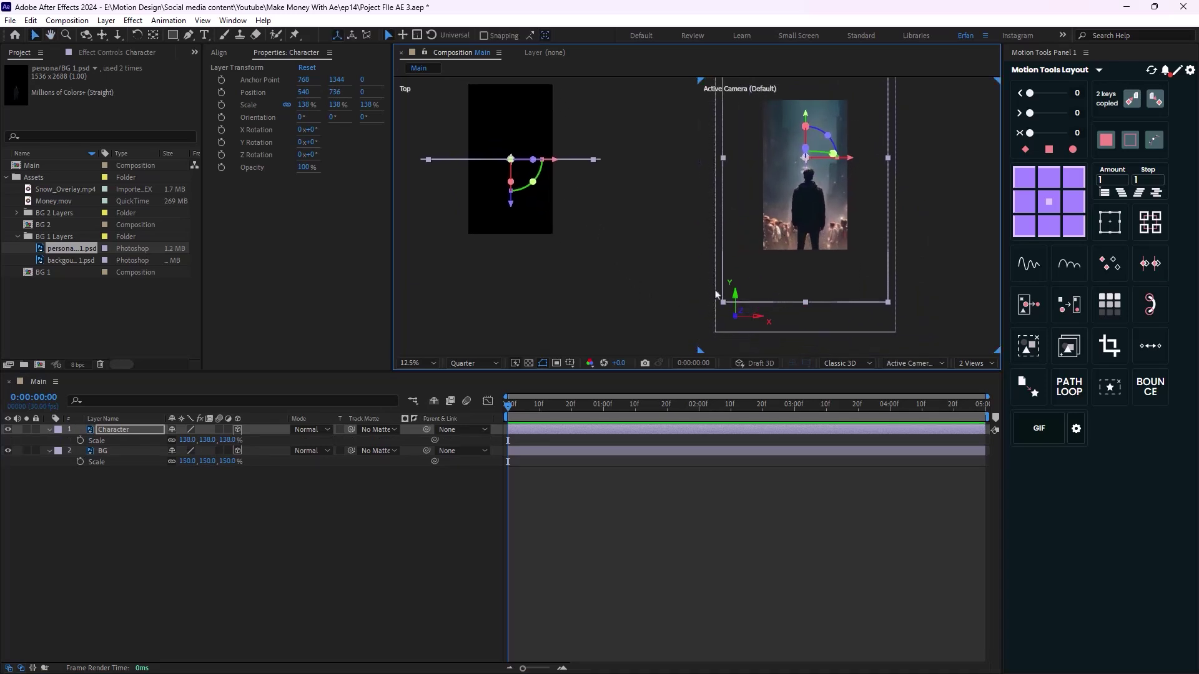
Move the BG layer slightly upward behind the character and collapse the Character layer's scale property.
{"action": "left_click", "coordinate": [133, 452]}
{"action": "mouse_move", "coordinate": [808, 131]}
{"action": "left_mouse_down"}
{"action": "mouse_move", "coordinate": [815, 103]}
{"action": "mouse_move", "coordinate": [815, 114]}
{"action": "left_mouse_up"}
{"action": "left_click_drag", "start_coordinate": [712, 205], "coordinate": [709, 240]}
{"action": "left_click", "coordinate": [261, 547]}
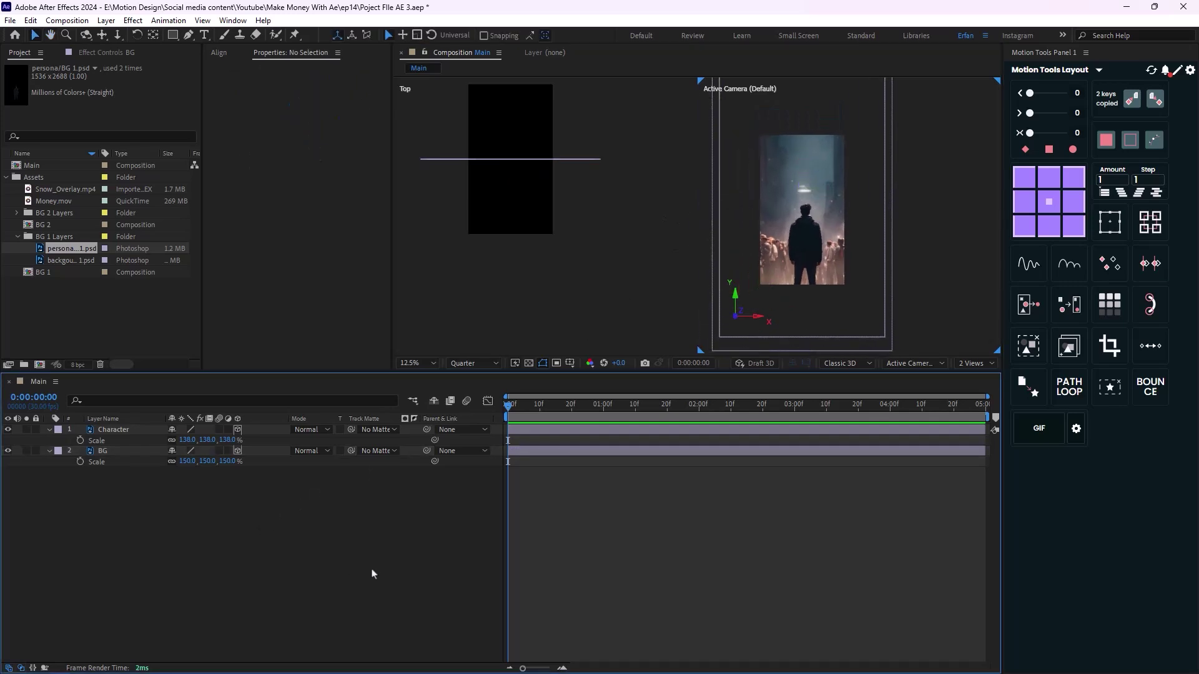
{"action": "key", "text": "s"}
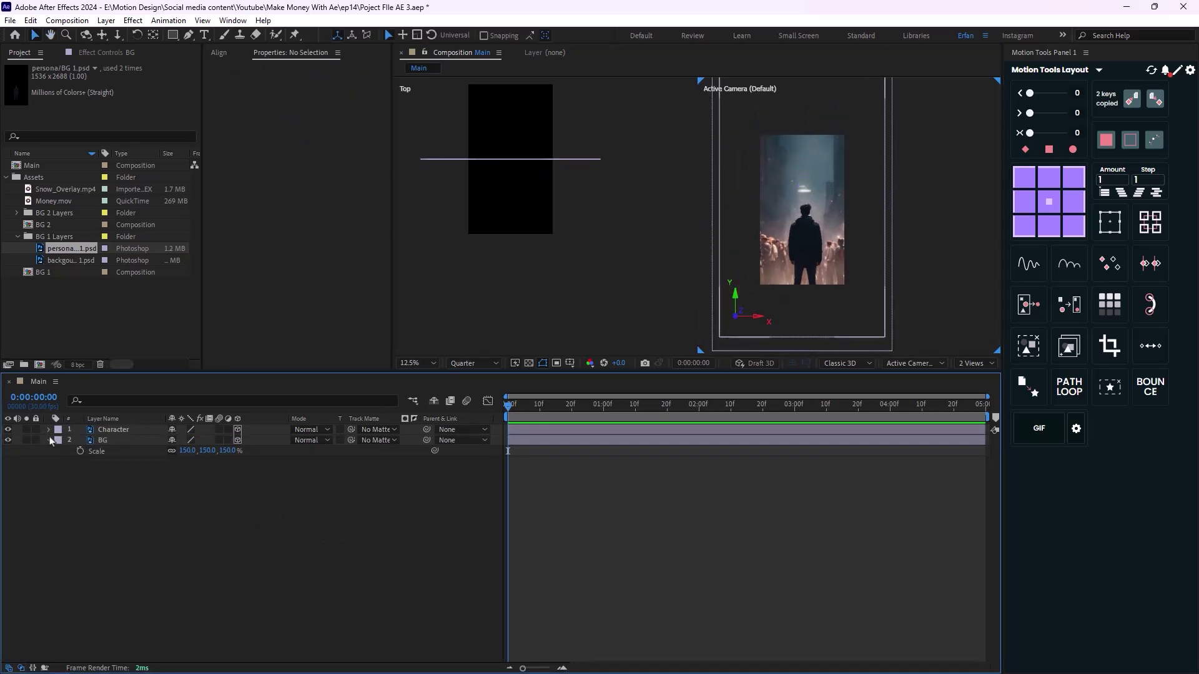
Add a one-node camera named Camera 1 with the 50mm preset to the Main composition.
{"action": "right_click", "coordinate": [185, 545]}
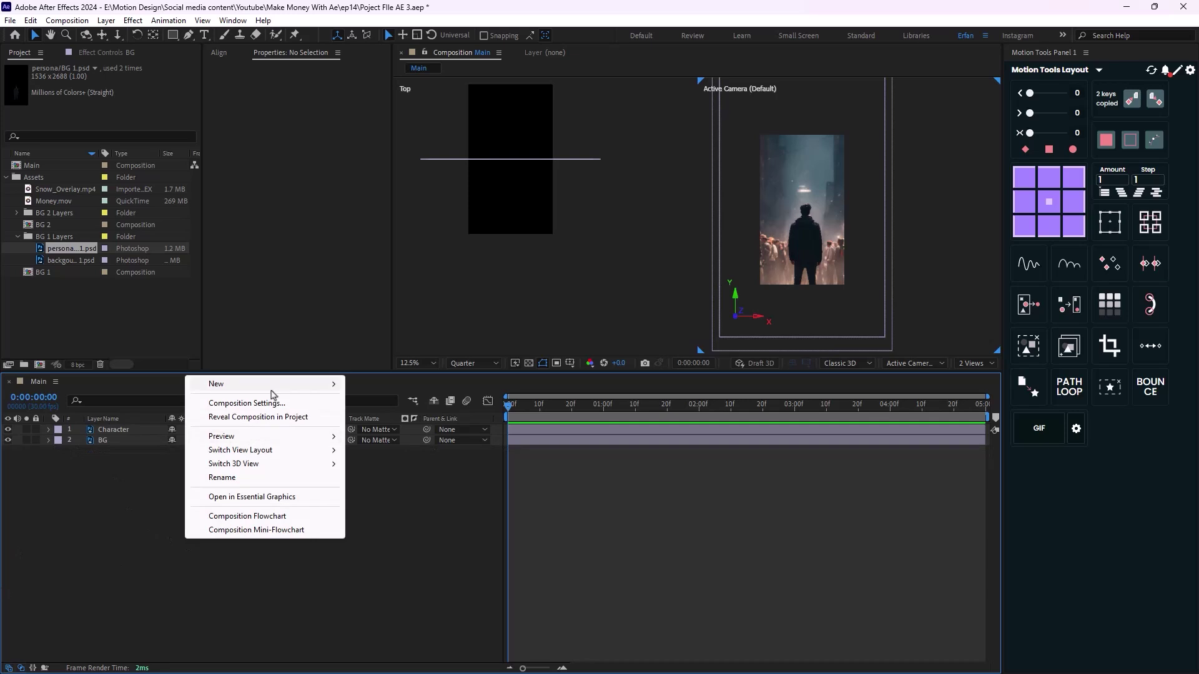
{"action": "mouse_move", "coordinate": [273, 387]}
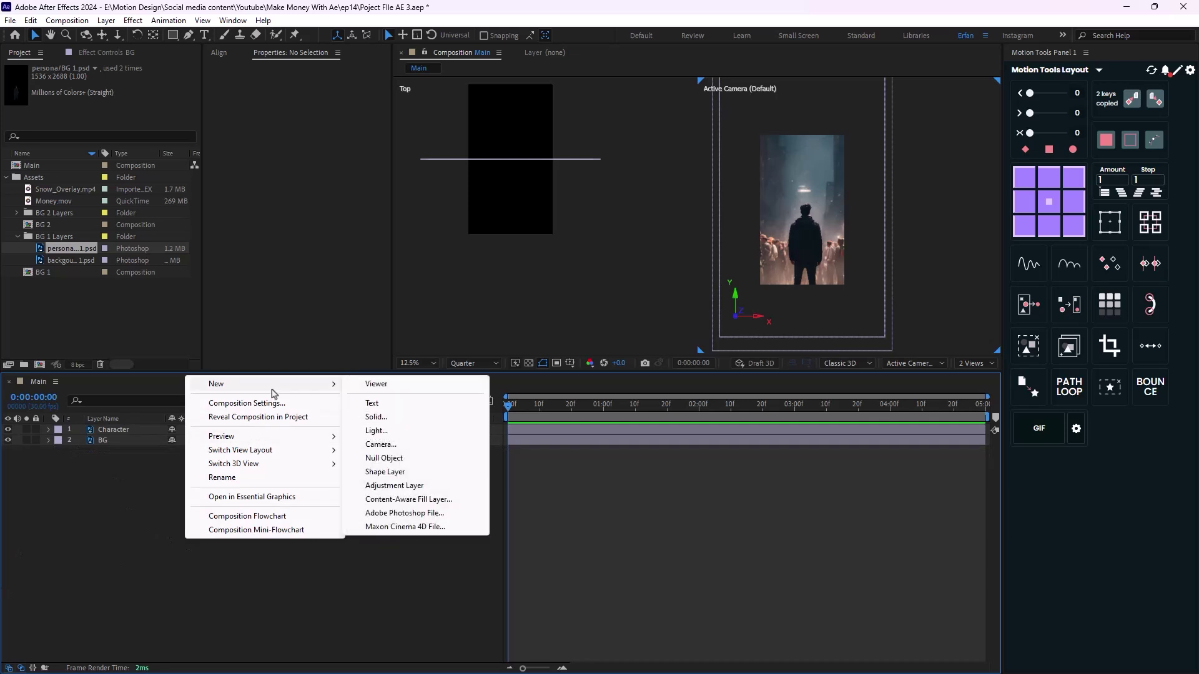
{"action": "left_click", "coordinate": [402, 447]}
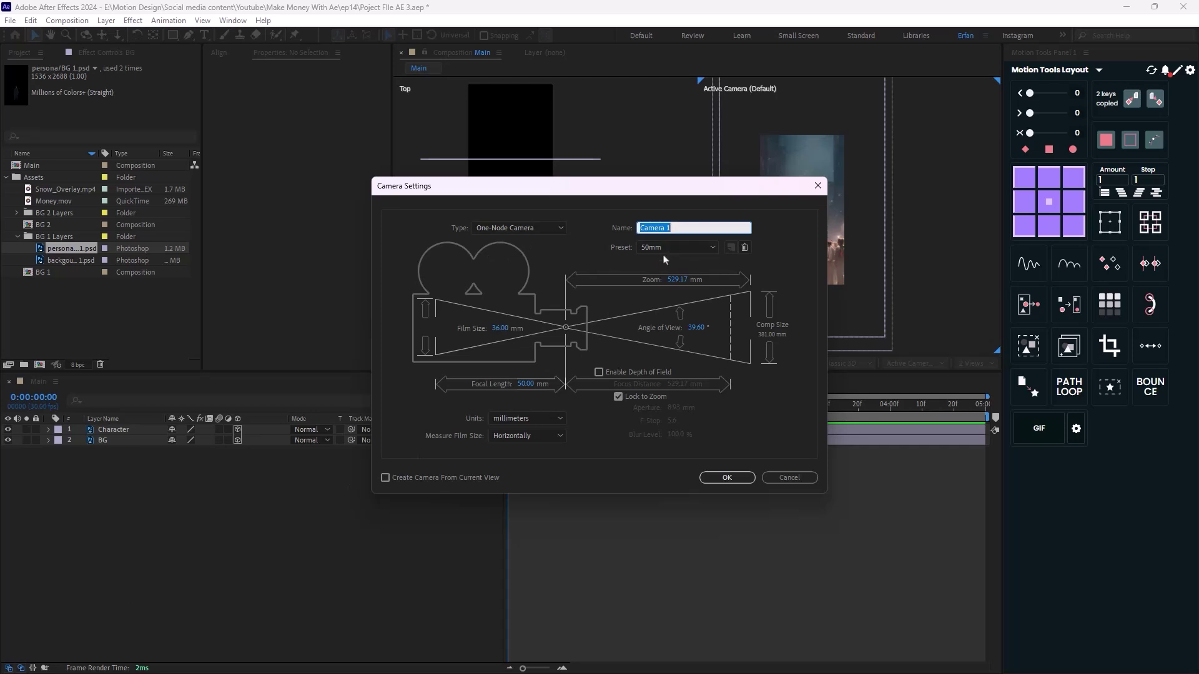
{"action": "left_click", "coordinate": [727, 478]}
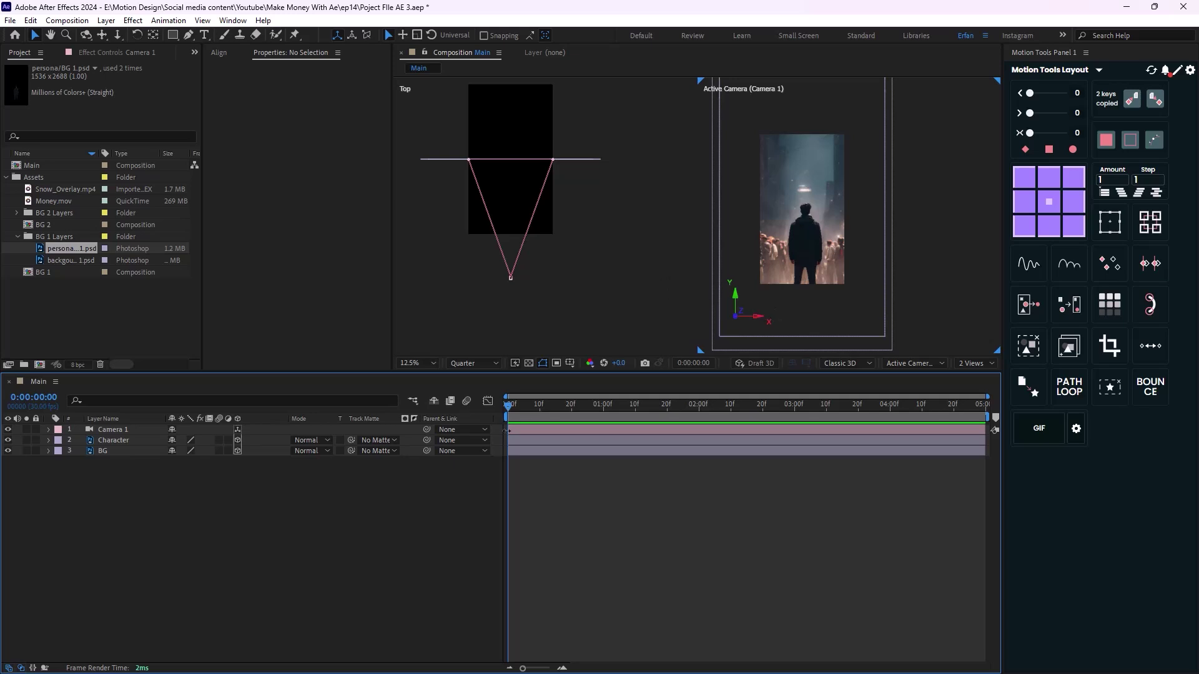
Place the Capa 0/BG 2.psd layer from the BG 2 Layers folder in the Main composition, between Camera 1 and Character.
{"action": "key", "text": "comma"}
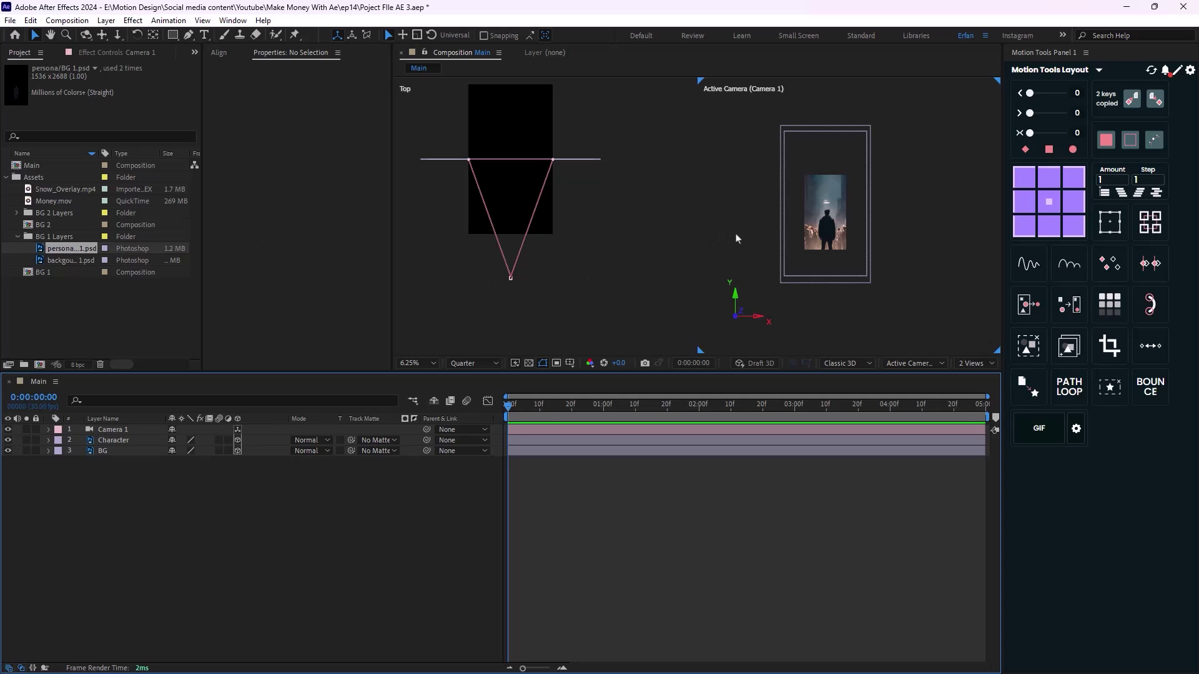
{"action": "scroll", "coordinate": [736, 238], "scroll_direction": "up", "scroll_amount": 1}
{"action": "left_click_drag", "start_coordinate": [709, 231], "coordinate": [691, 242]}
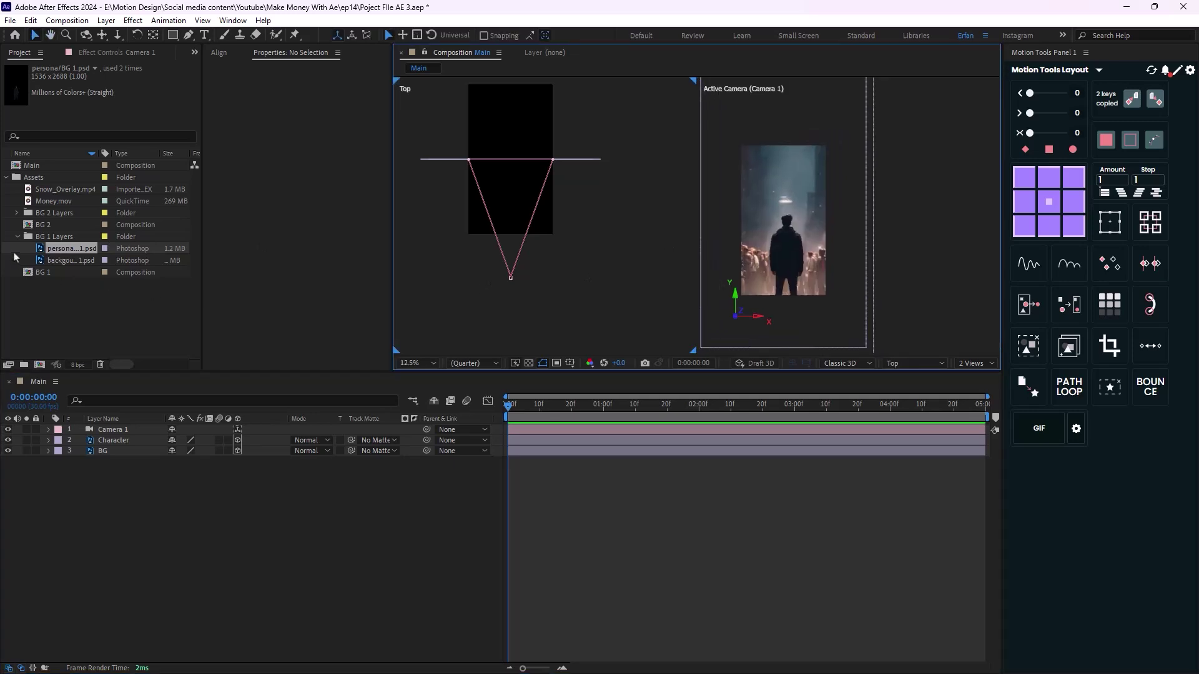
{"action": "left_click", "coordinate": [17, 213]}
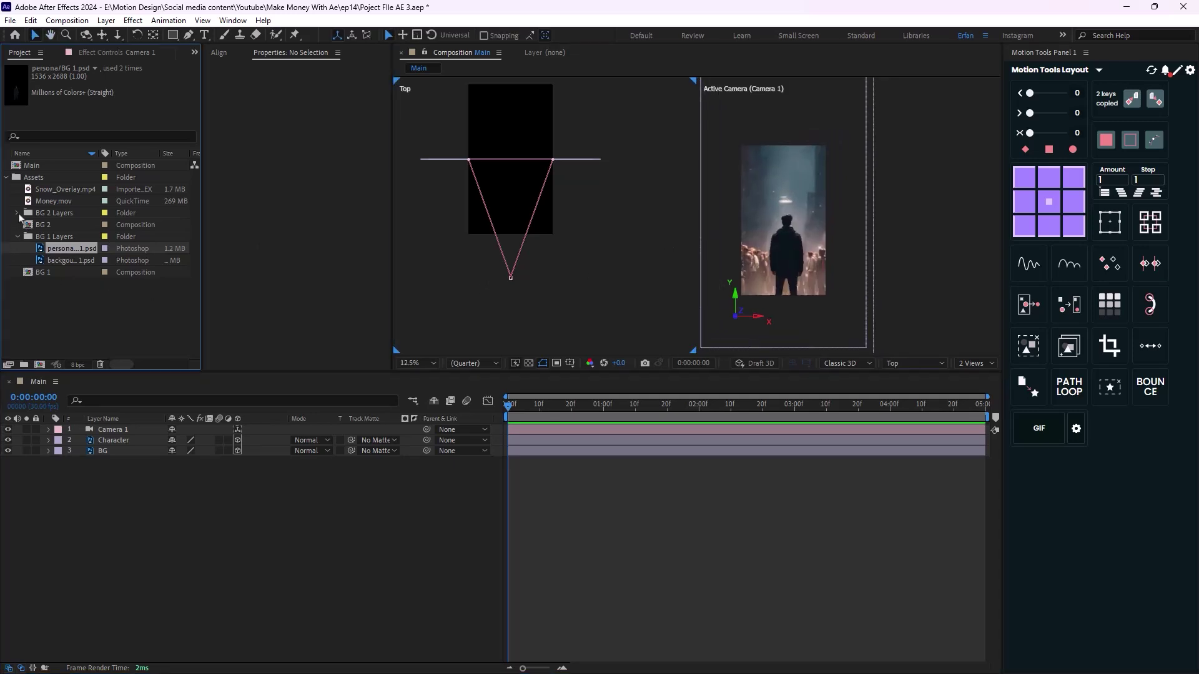
{"action": "left_click", "coordinate": [75, 236]}
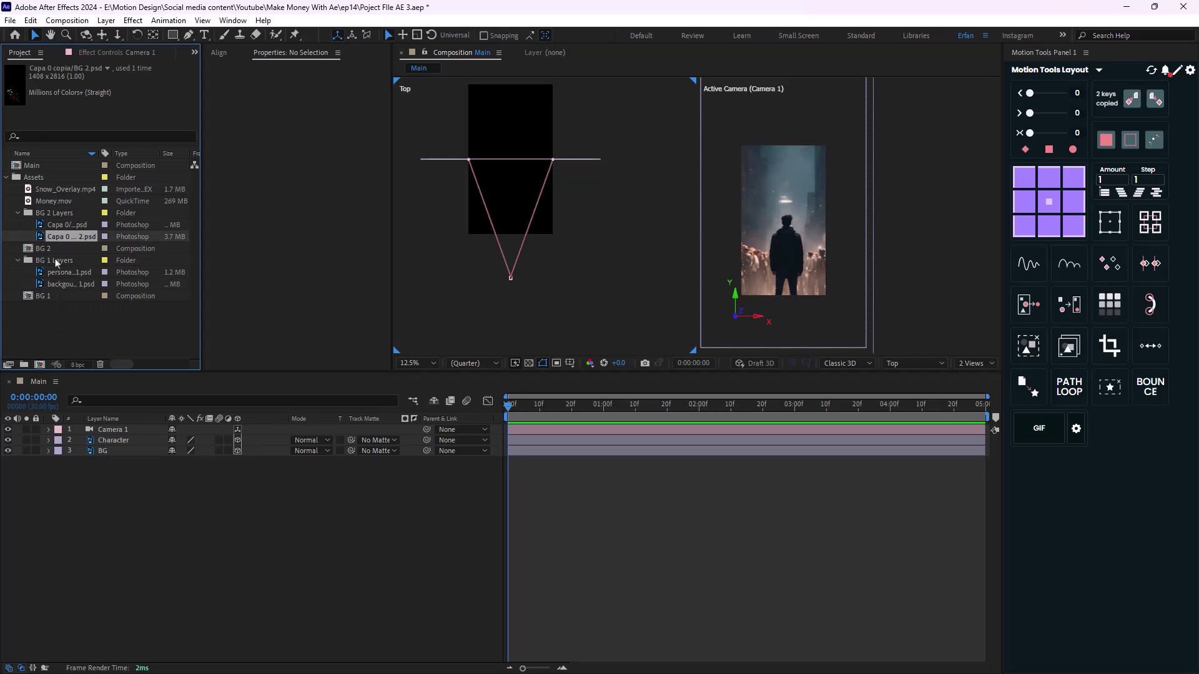
{"action": "left_click", "coordinate": [72, 227]}
{"action": "left_click_drag", "start_coordinate": [58, 219], "coordinate": [136, 442]}
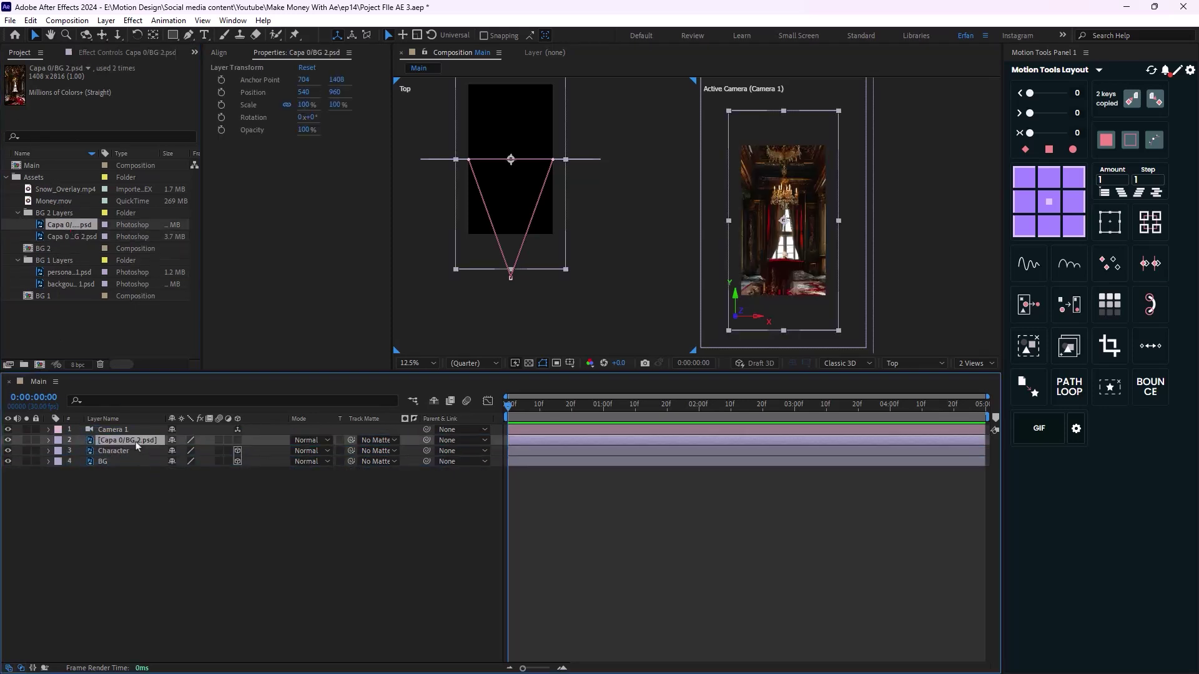
Rename the newly added Capa 0/BG 2.psd layer as BG.
{"action": "key", "text": "Return"}
{"action": "type", "text": "BG"}
{"action": "key", "text": "Return"}
Place Capa 0 copia/BG 2.psd in the Main composition between Camera 1 and the new BG layer, and rename it Character.
{"action": "left_click", "coordinate": [57, 237]}
{"action": "left_click_drag", "start_coordinate": [75, 237], "coordinate": [134, 439]}
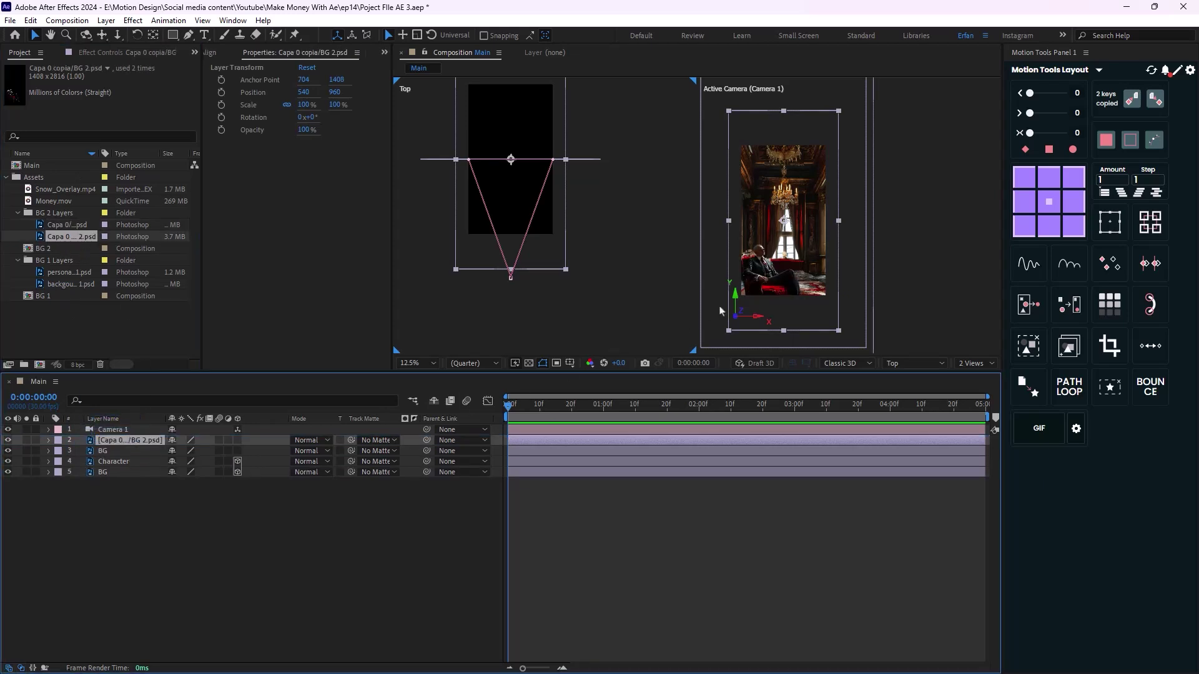
{"action": "type", "text": "Character"}
{"action": "key", "text": "Return"}
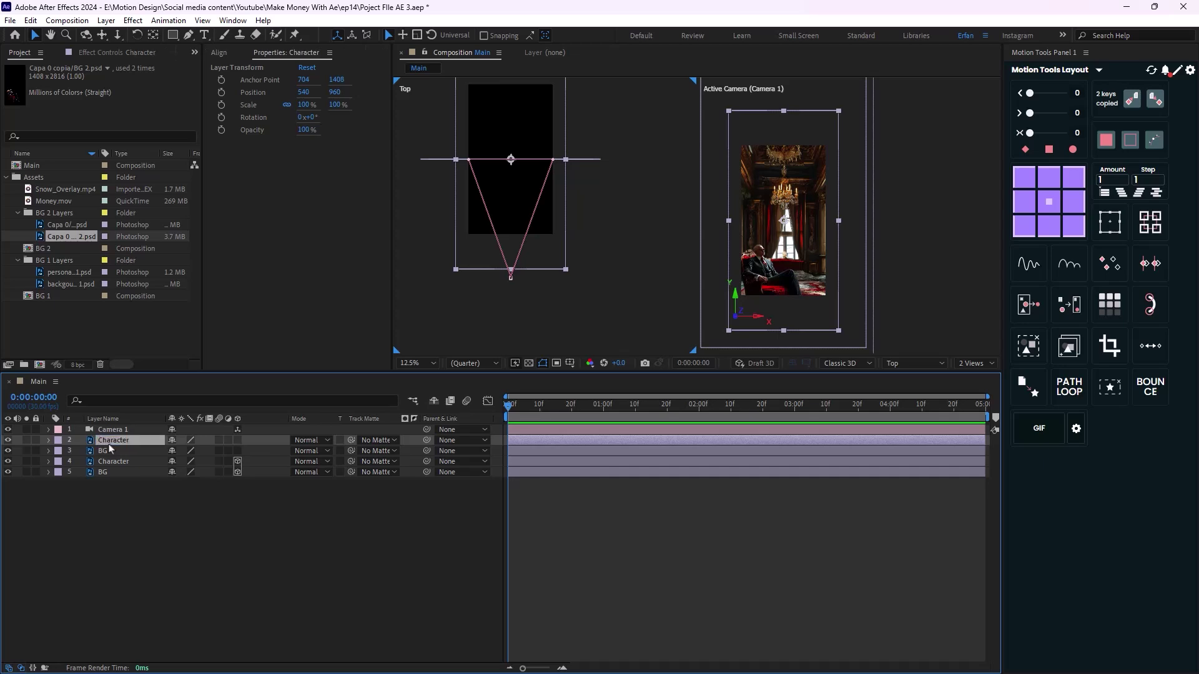
Label the upper Character and BG layers Orange and the lower Character and BG layers Yellow.
{"action": "left_click", "coordinate": [115, 452], "text": "ctrl"}
{"action": "left_click", "coordinate": [58, 440]}
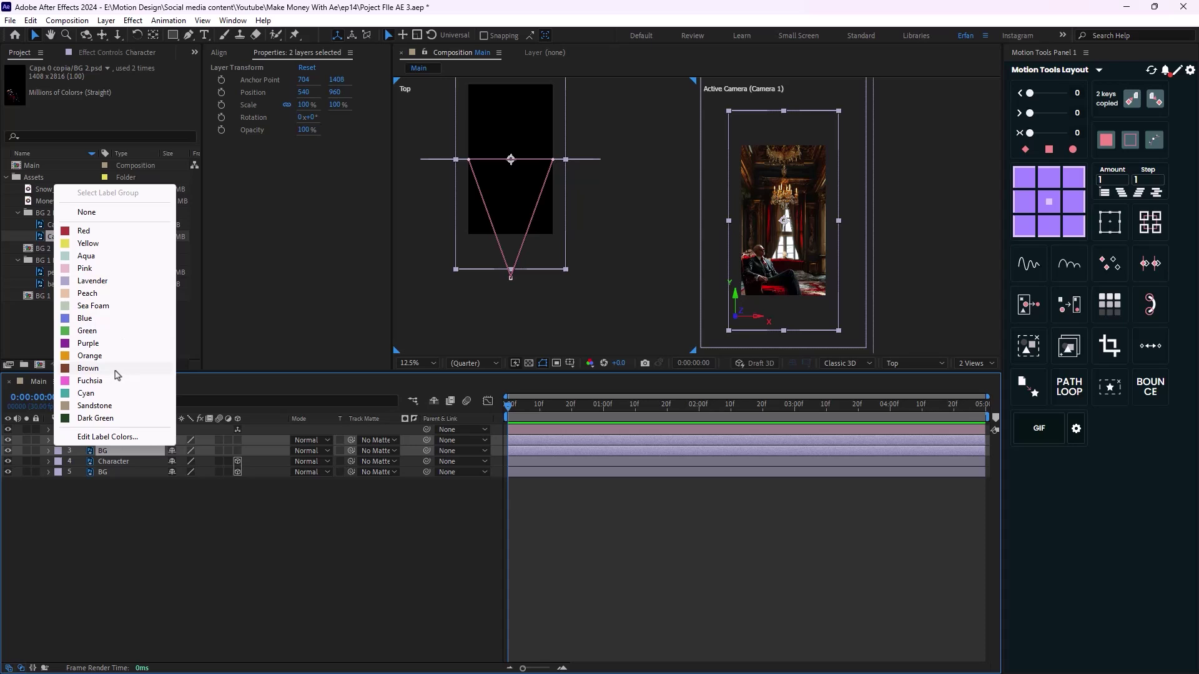
{"action": "left_click", "coordinate": [102, 357]}
{"action": "left_click", "coordinate": [103, 463]}
{"action": "left_click", "coordinate": [107, 473], "text": "ctrl"}
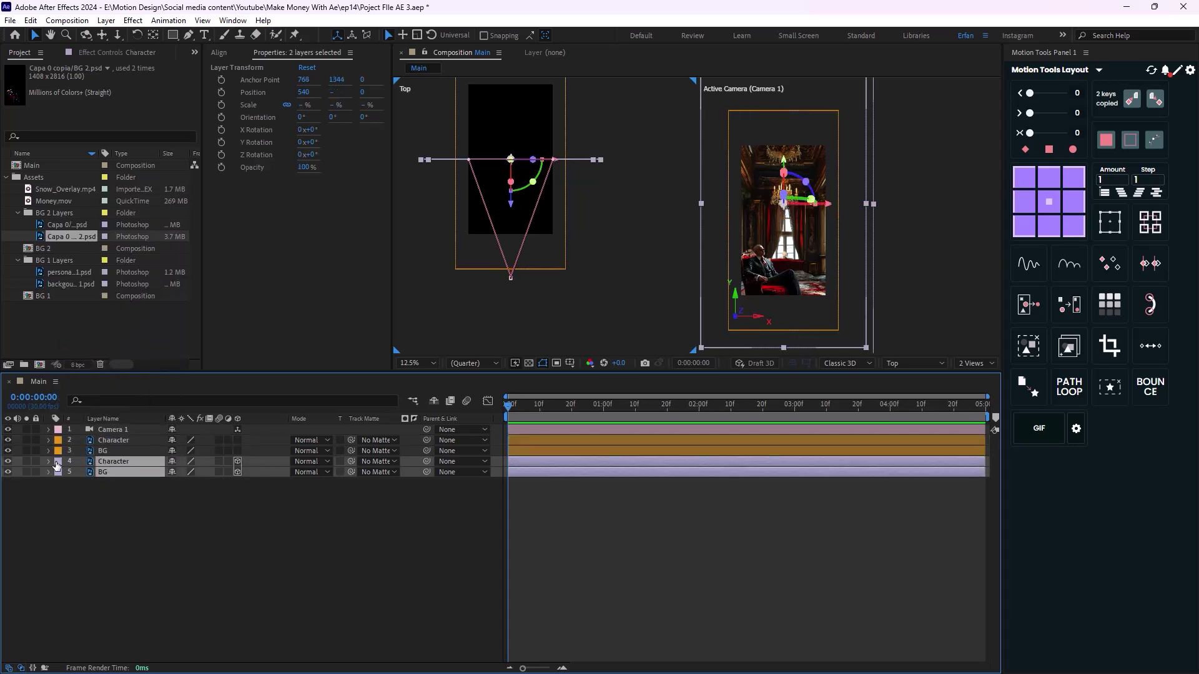
{"action": "left_click", "coordinate": [58, 462]}
{"action": "left_click", "coordinate": [88, 265]}
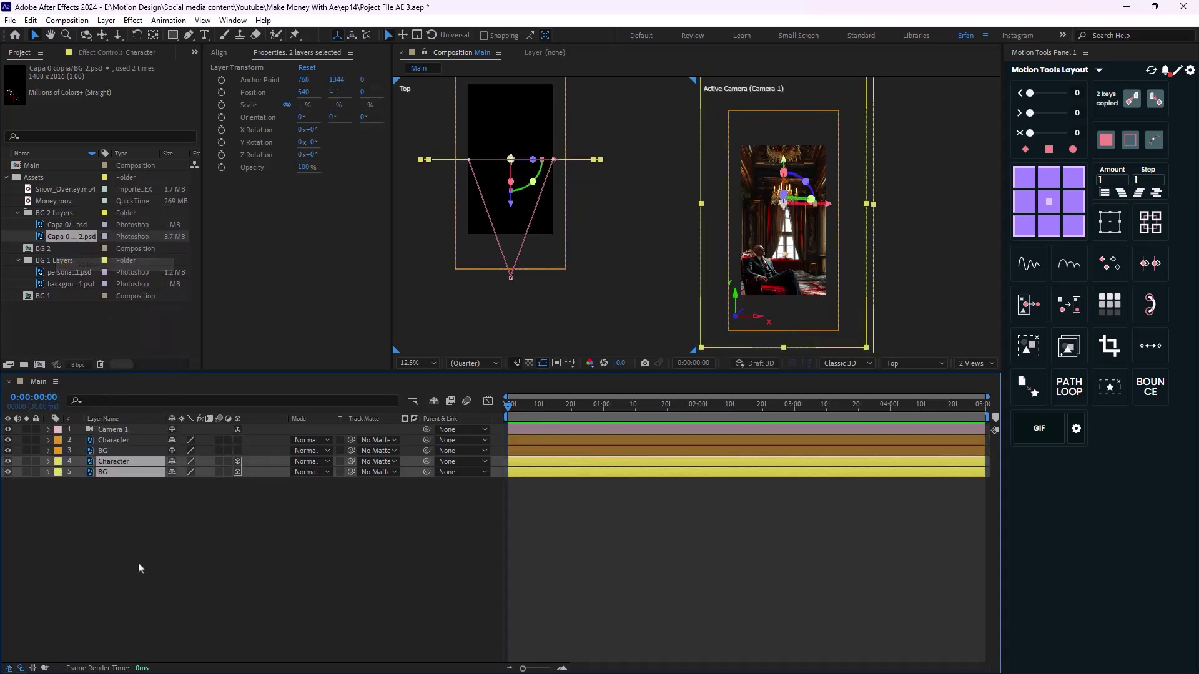
{"action": "left_click", "coordinate": [155, 569]}
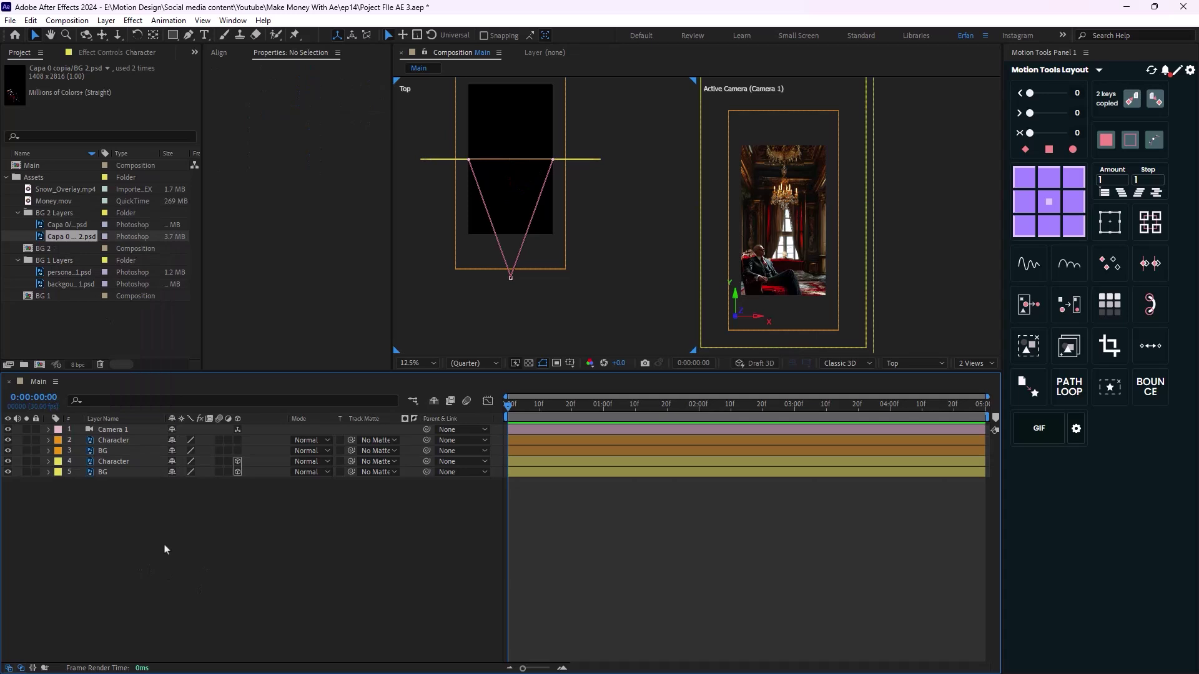
Add Snow_Overlay.mp4 to the Main composition between the yellow Character and BG layers.
{"action": "left_click", "coordinate": [140, 461]}
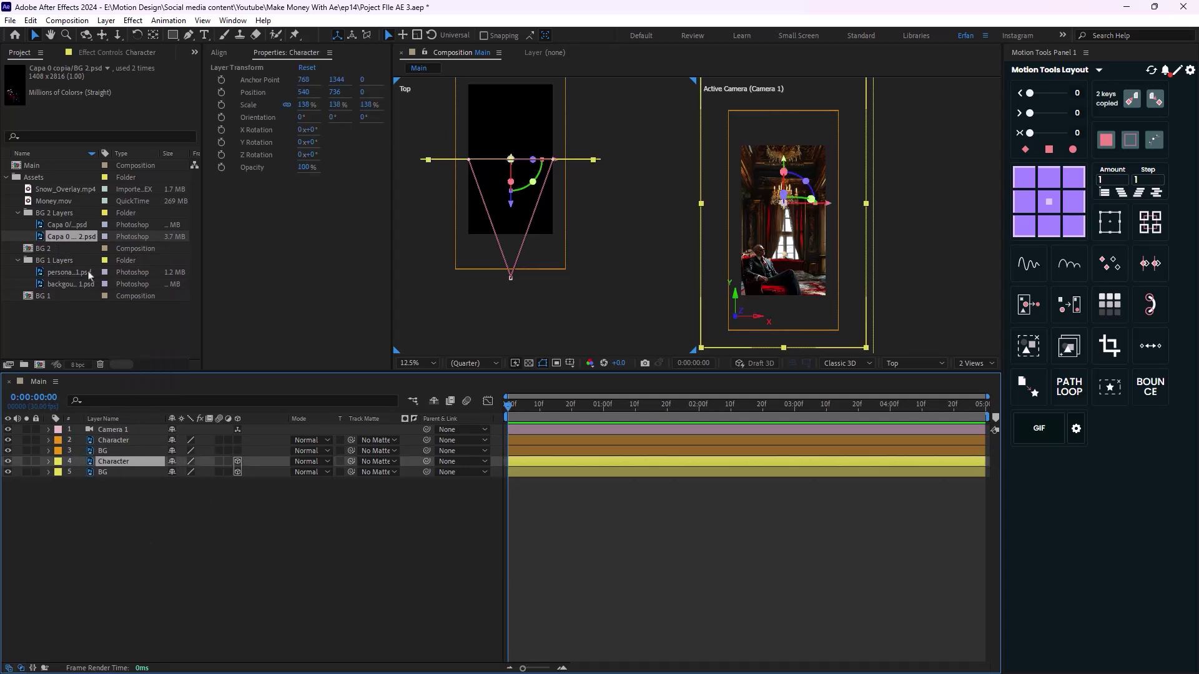
{"action": "left_click", "coordinate": [68, 191]}
{"action": "left_click_drag", "start_coordinate": [69, 193], "coordinate": [137, 468]}
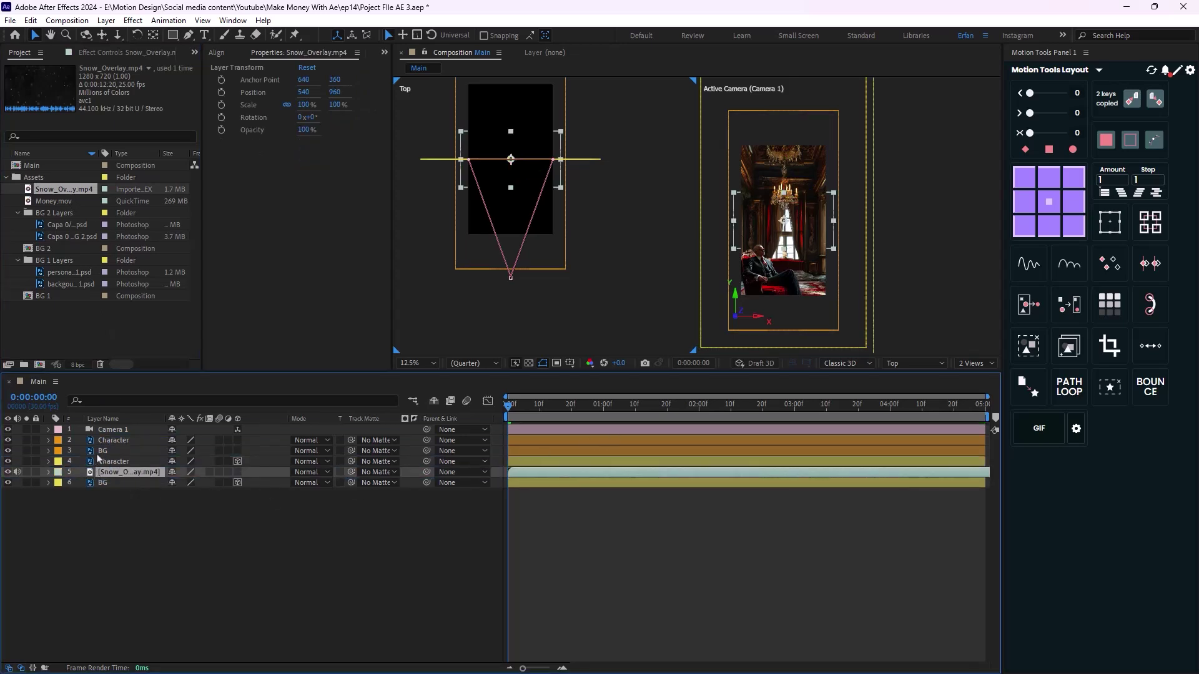
Hide the orange Character and BG layers so only the first scene shows.
{"action": "left_click", "coordinate": [106, 451]}
{"action": "left_click", "coordinate": [109, 442], "text": "shift"}
{"action": "left_click_drag", "start_coordinate": [8, 440], "coordinate": [7, 451]}
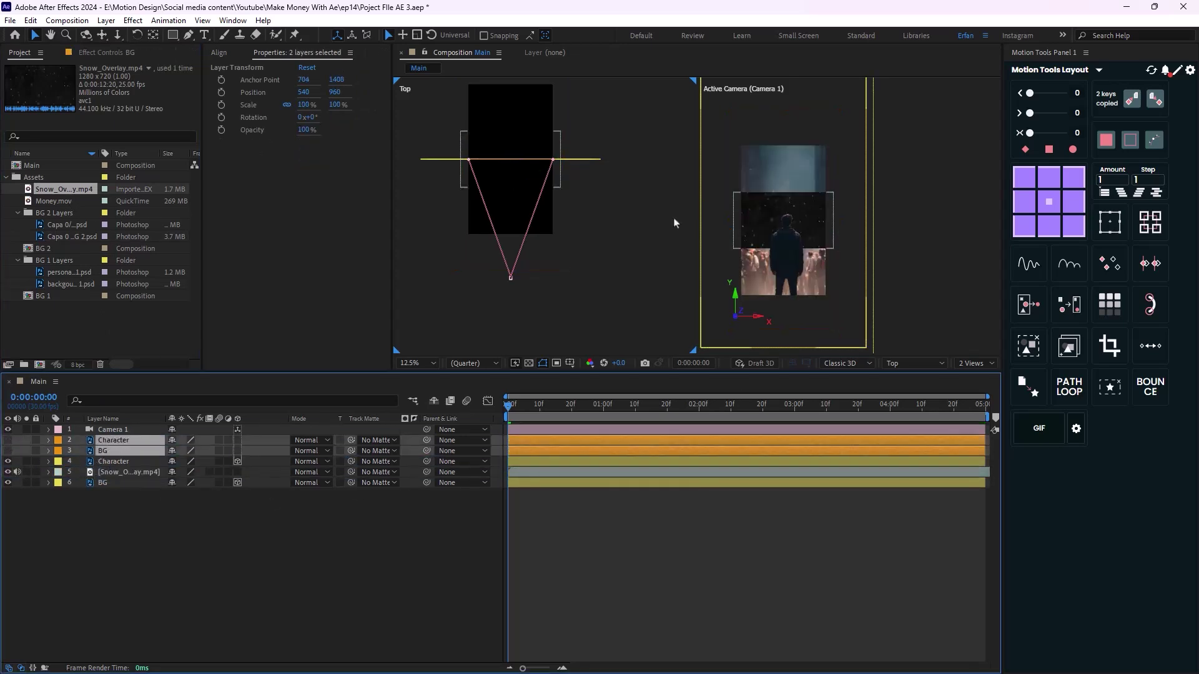
{"action": "left_click", "coordinate": [231, 549]}
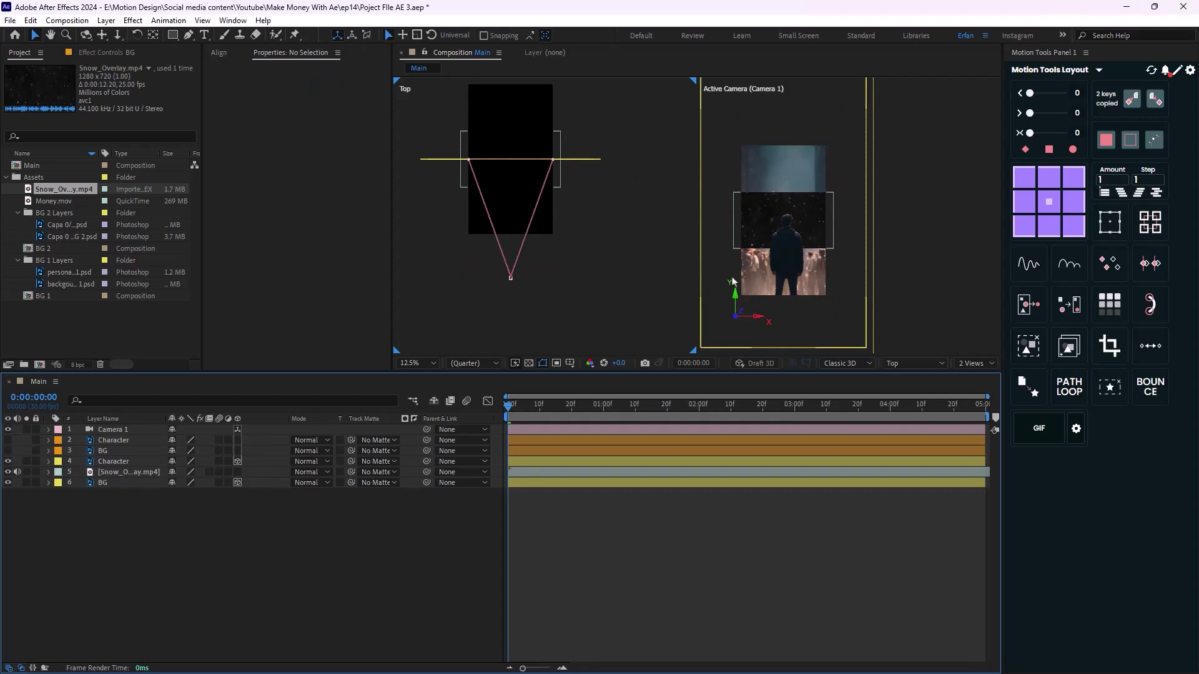
Rotate the Snow_Overlay.mp4 layer to 90°.
{"action": "left_click", "coordinate": [130, 473]}
{"action": "key", "text": "r"}
{"action": "left_click", "coordinate": [188, 483]}
{"action": "type", "text": "90"}
{"action": "key", "text": "Return"}
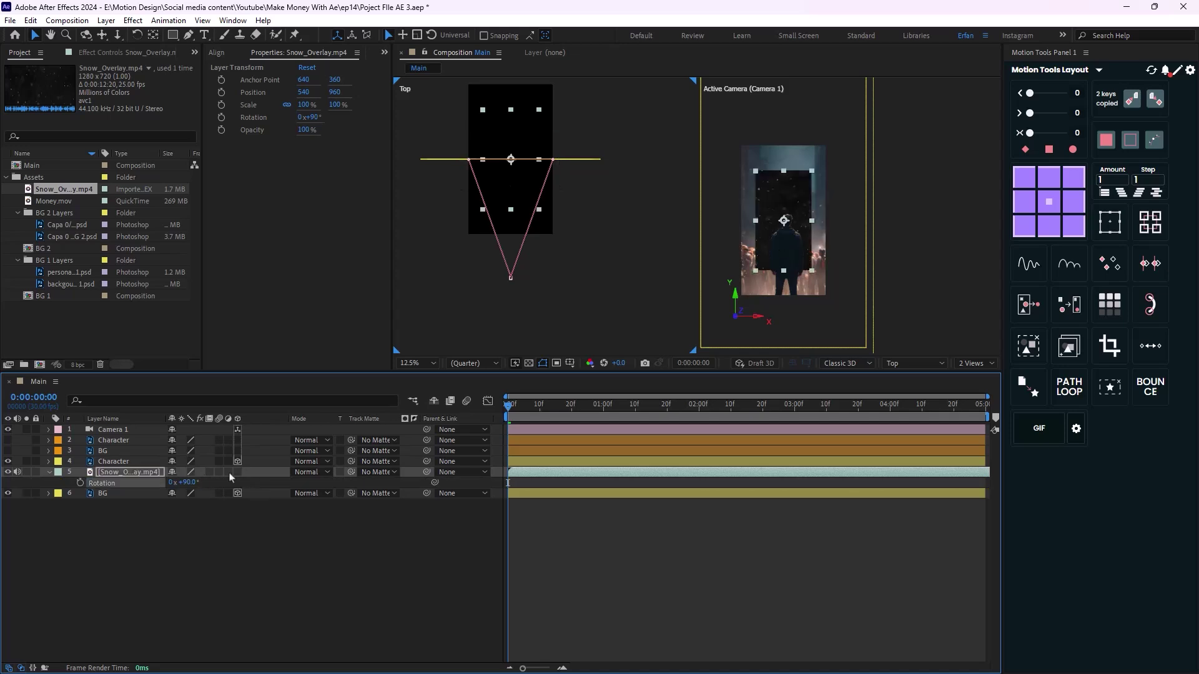
Scale the Snow_Overlay.mp4 layer to about 159% so it covers the whole frame.
{"action": "key", "text": "s"}
{"action": "left_click_drag", "start_coordinate": [187, 483], "coordinate": [225, 483]}
{"action": "scroll", "coordinate": [594, 324], "scroll_direction": "up", "scroll_amount": 1}
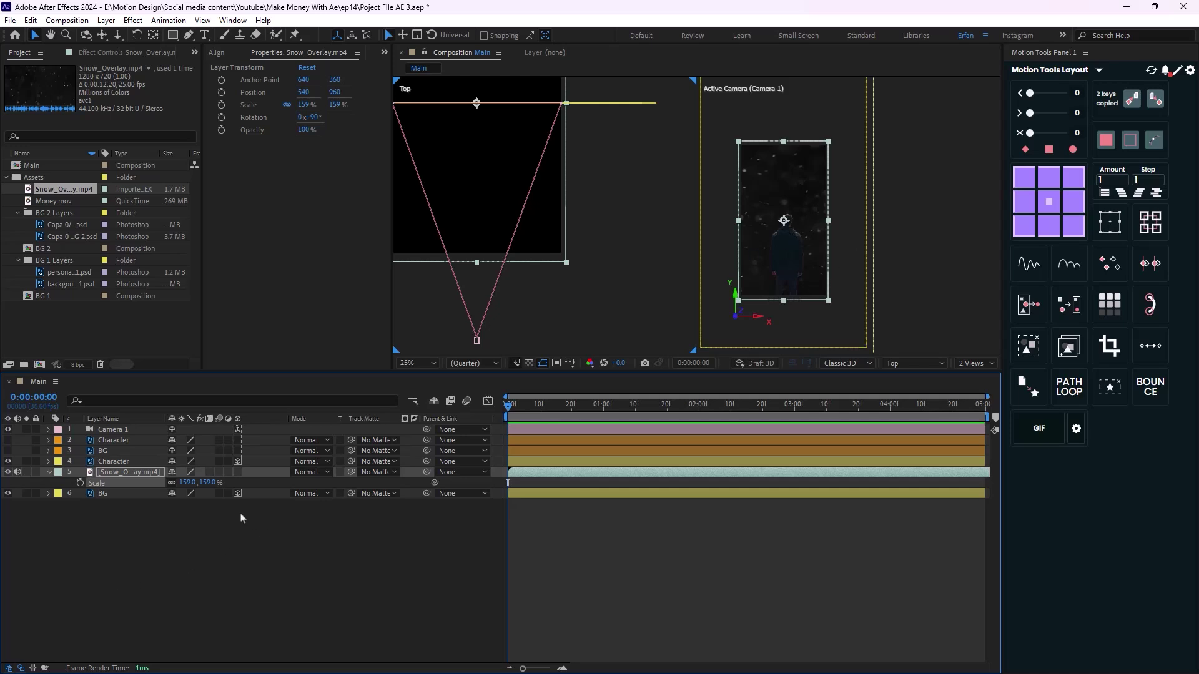
Set the Snow_Overlay.mp4 layer's blending mode to Lighten, preview the snow, and collapse the layer's scale property.
{"action": "left_click", "coordinate": [305, 472]}
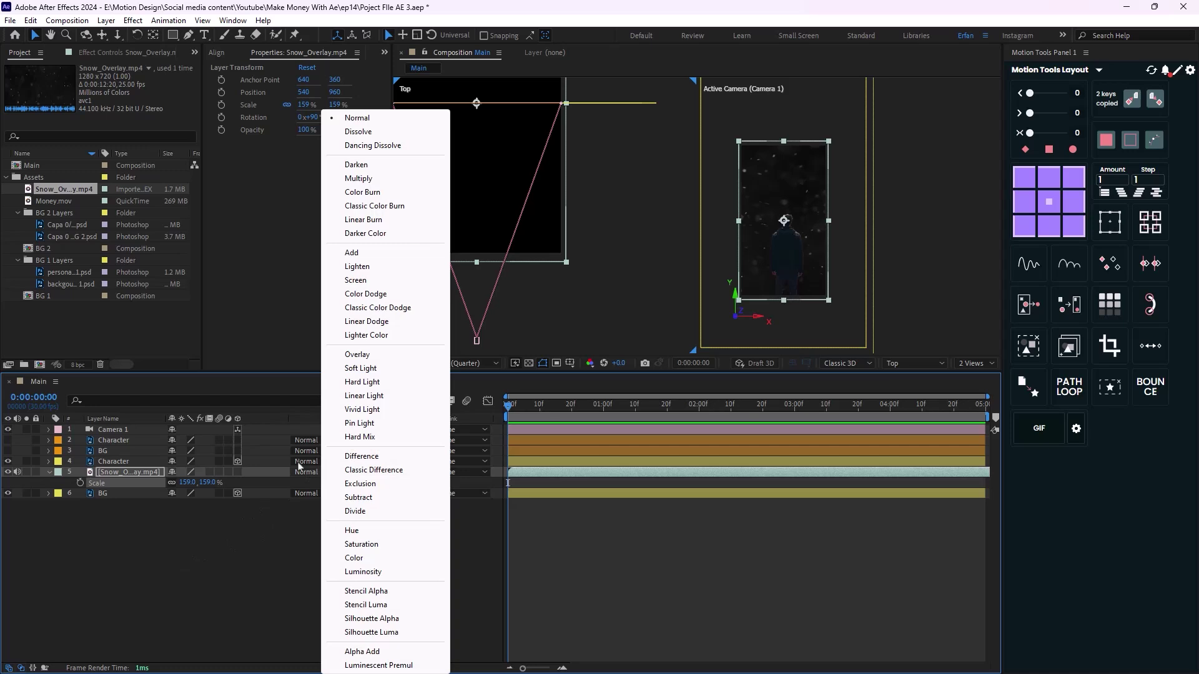
{"action": "left_click", "coordinate": [385, 271]}
{"action": "left_click", "coordinate": [415, 535]}
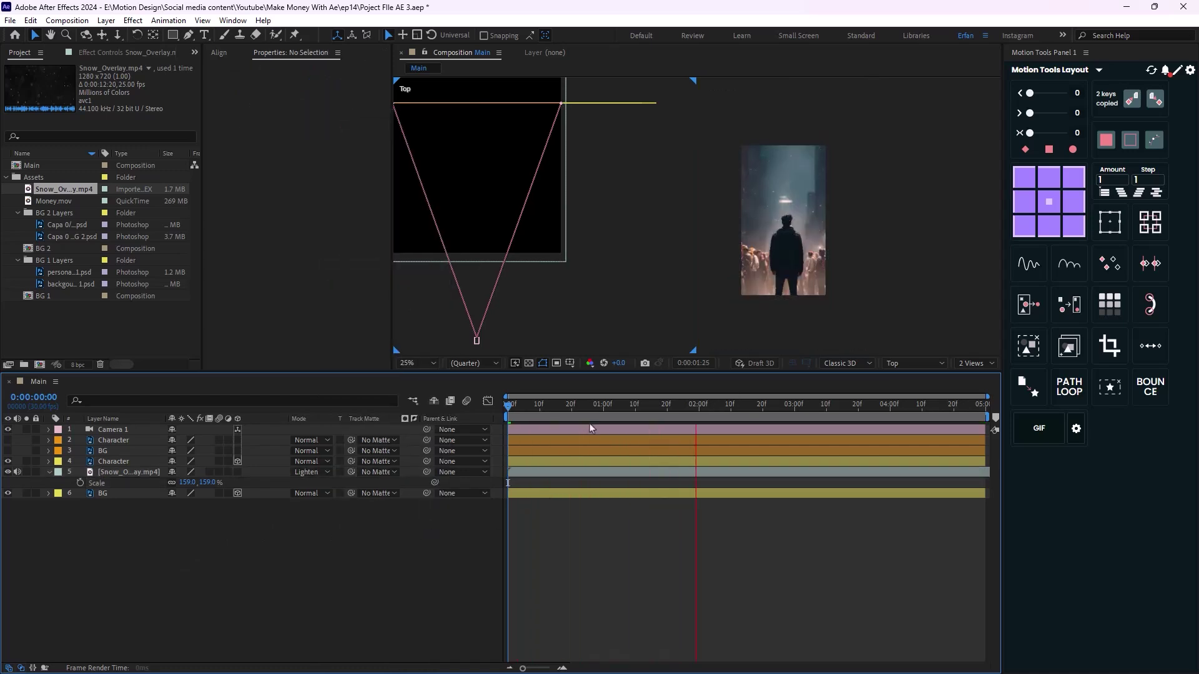
{"action": "key", "text": "space"}
{"action": "key", "text": "Home"}
{"action": "left_click", "coordinate": [49, 472]}
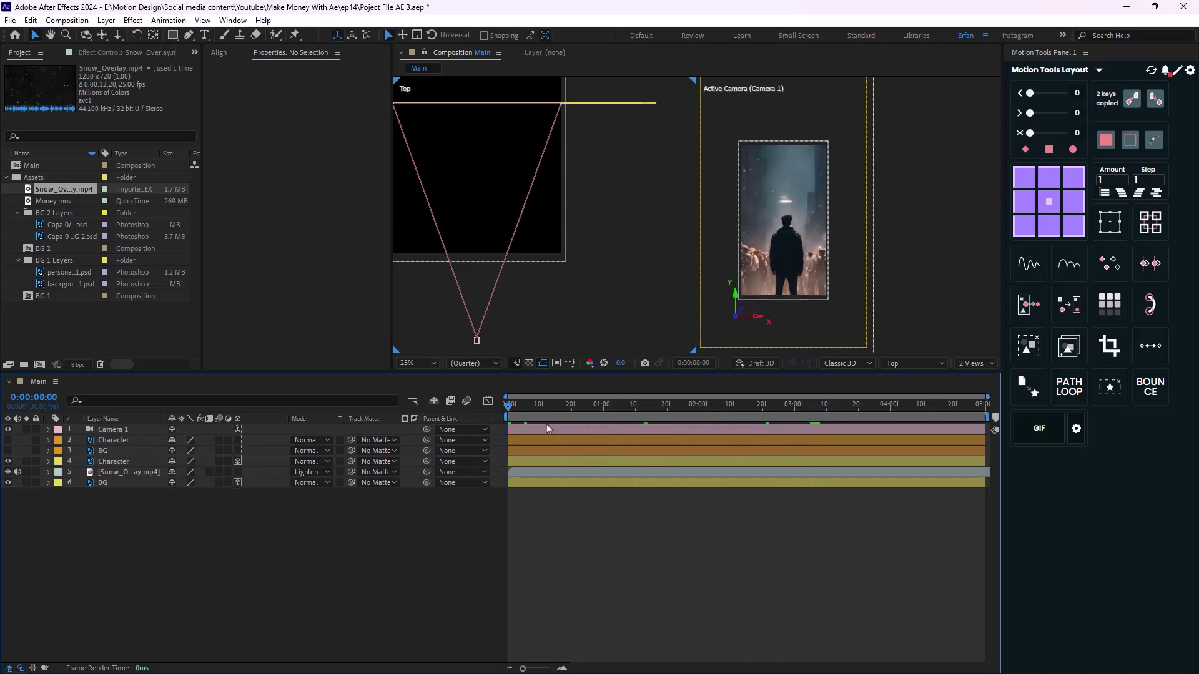
Create a null object in the Main composition and name it Zoom In.
{"action": "left_click_drag", "start_coordinate": [497, 142], "coordinate": [526, 166]}
{"action": "left_click", "coordinate": [243, 590]}
{"action": "right_click", "coordinate": [130, 572]}
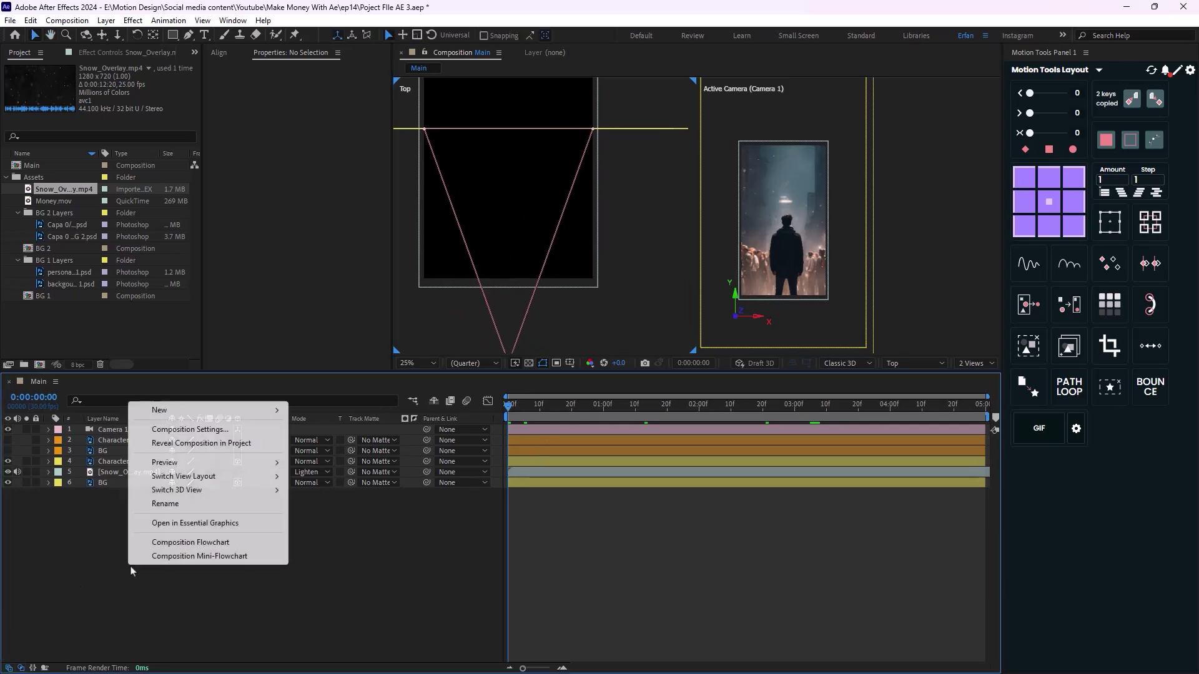
{"action": "mouse_move", "coordinate": [201, 415]}
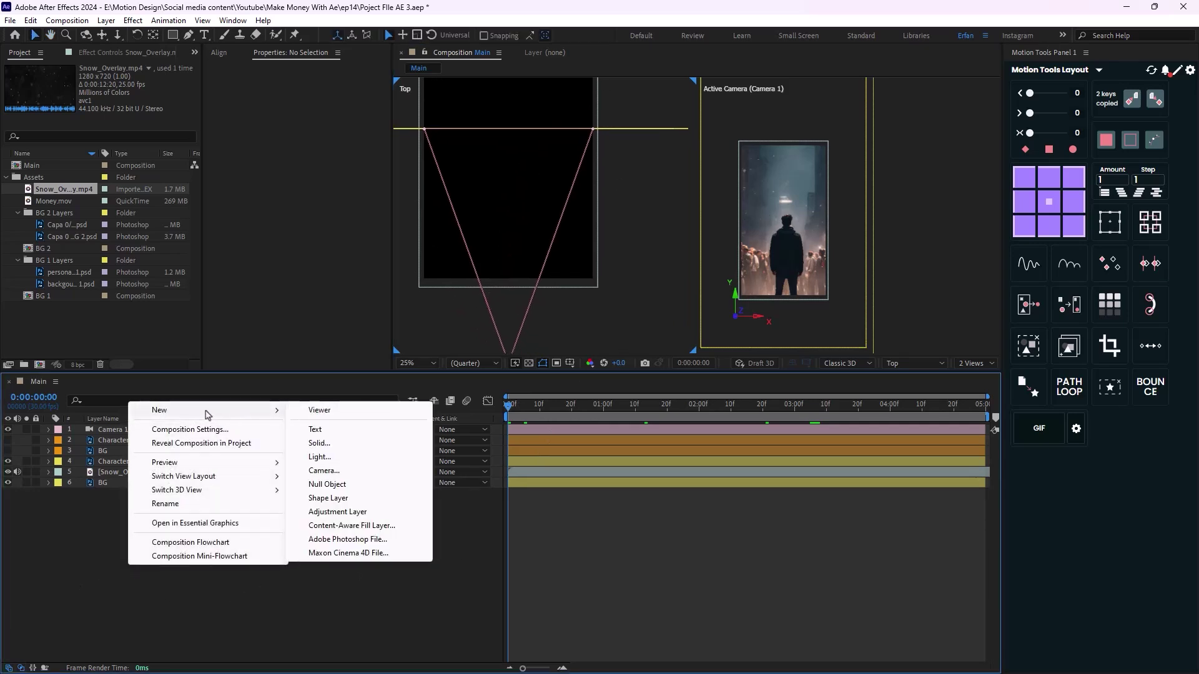
{"action": "left_click", "coordinate": [331, 485]}
{"action": "key", "text": "Return"}
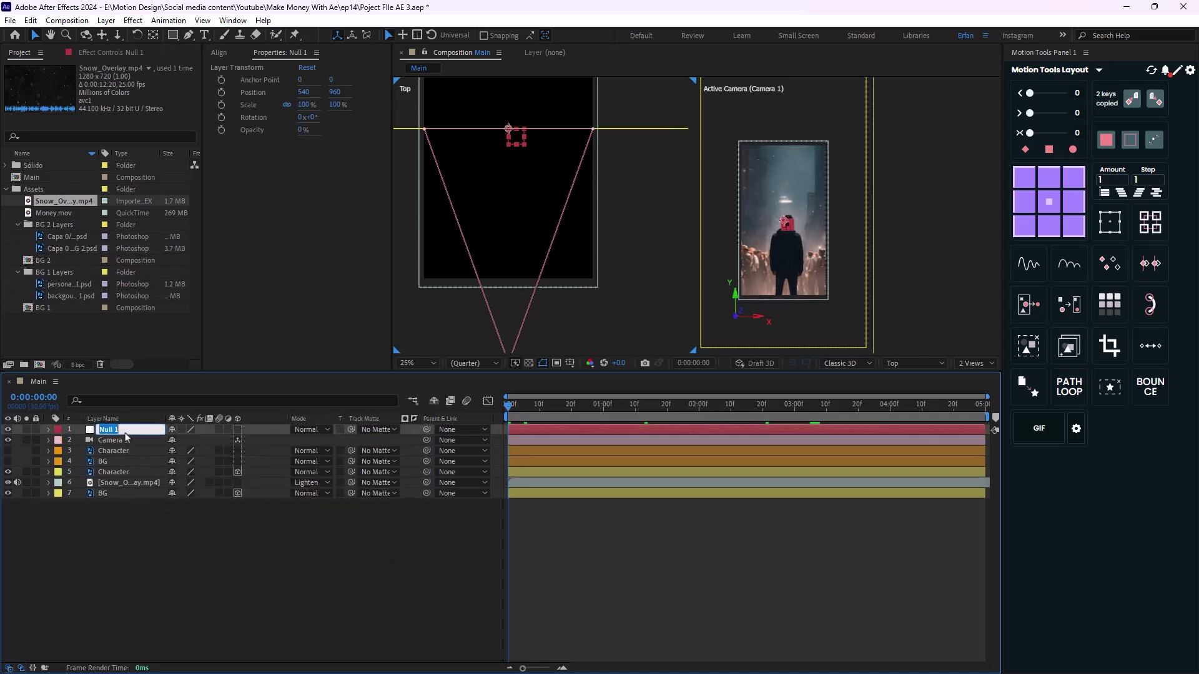
{"action": "type", "text": "Zoom In"}
{"action": "key", "text": "Return"}
Parent Camera 1 to the Zoom In null and make the null a 3D layer.
{"action": "left_click", "coordinate": [136, 440]}
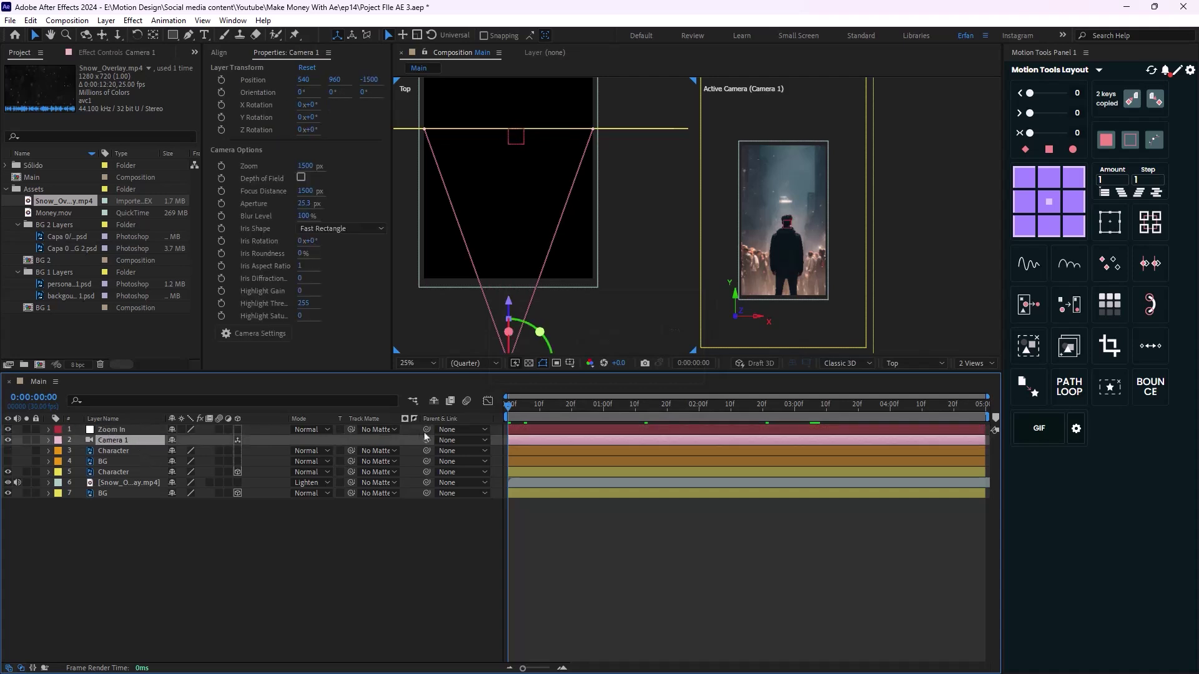
{"action": "mouse_move", "coordinate": [427, 440]}
{"action": "left_mouse_down"}
{"action": "mouse_move", "coordinate": [206, 445]}
{"action": "mouse_move", "coordinate": [128, 431]}
{"action": "left_mouse_up"}
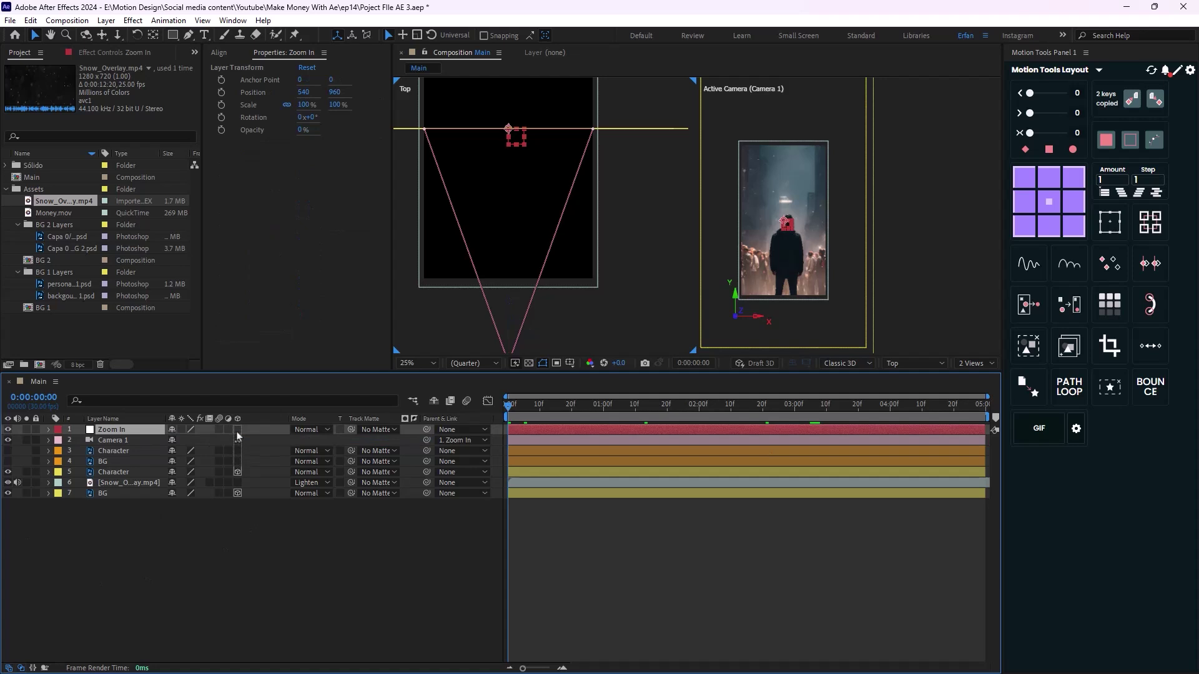
{"action": "left_click", "coordinate": [237, 431]}
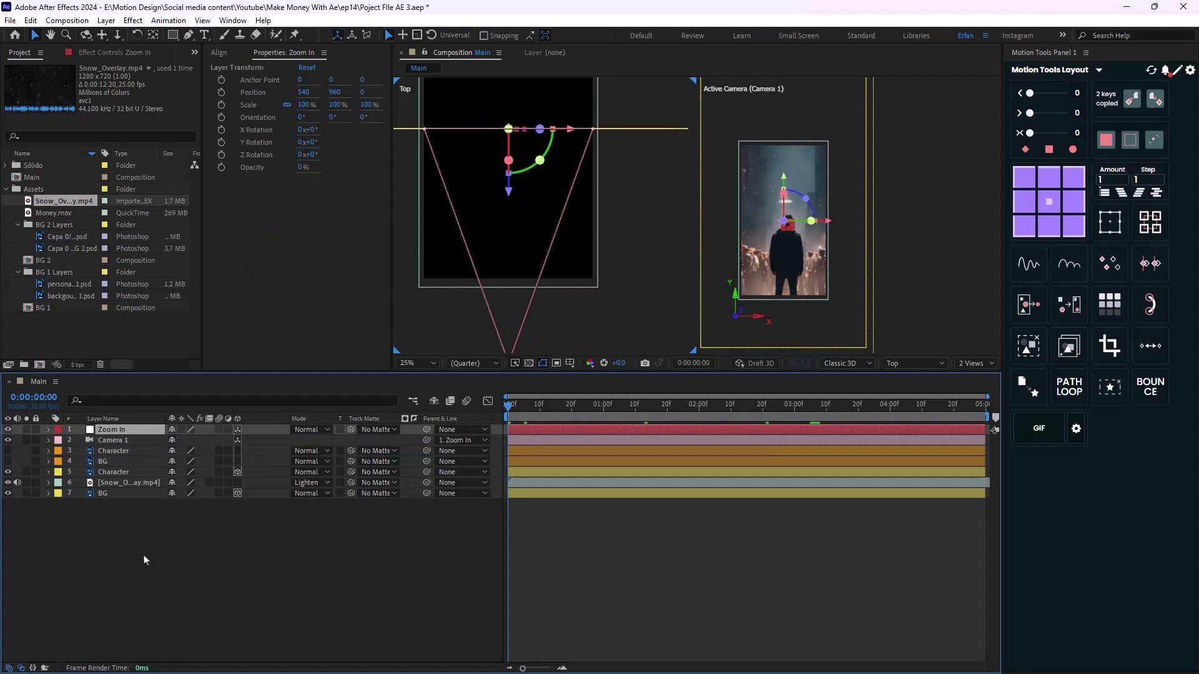
Keyframe the Zoom In null's position at 0:00 and at 1:26, moving it to about 584, 1020, 1047 at the second keyframe.
{"action": "key", "text": "p"}
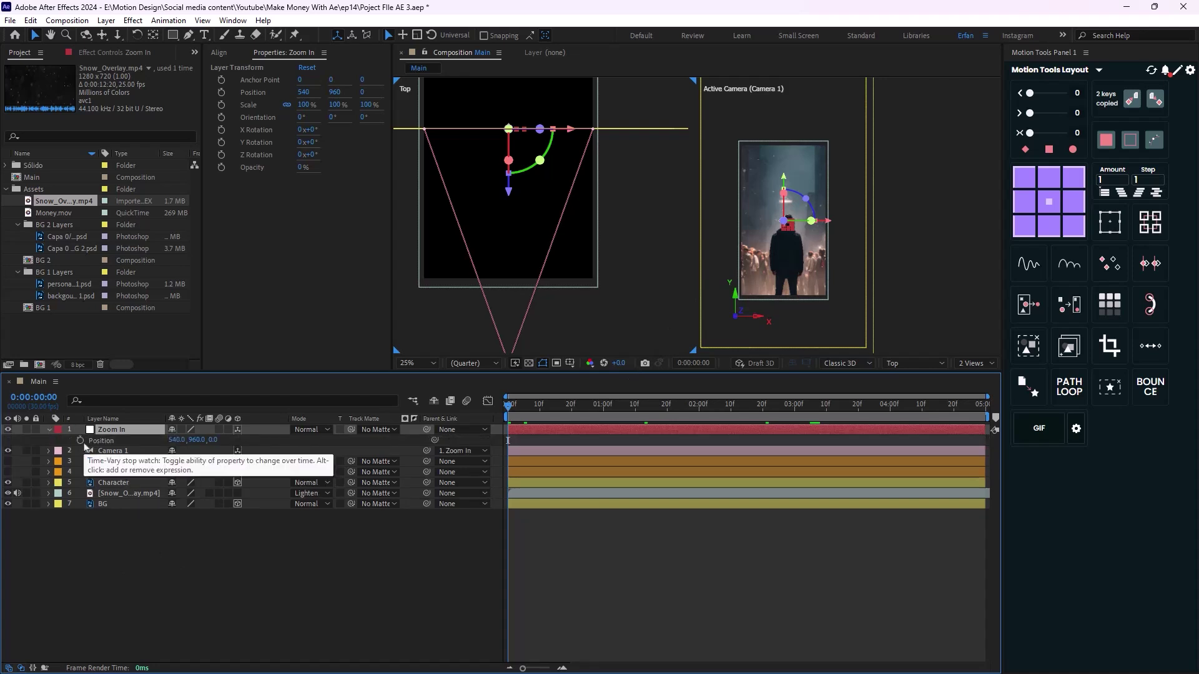
{"action": "left_click", "coordinate": [80, 440]}
{"action": "left_click_drag", "start_coordinate": [509, 408], "coordinate": [643, 432]}
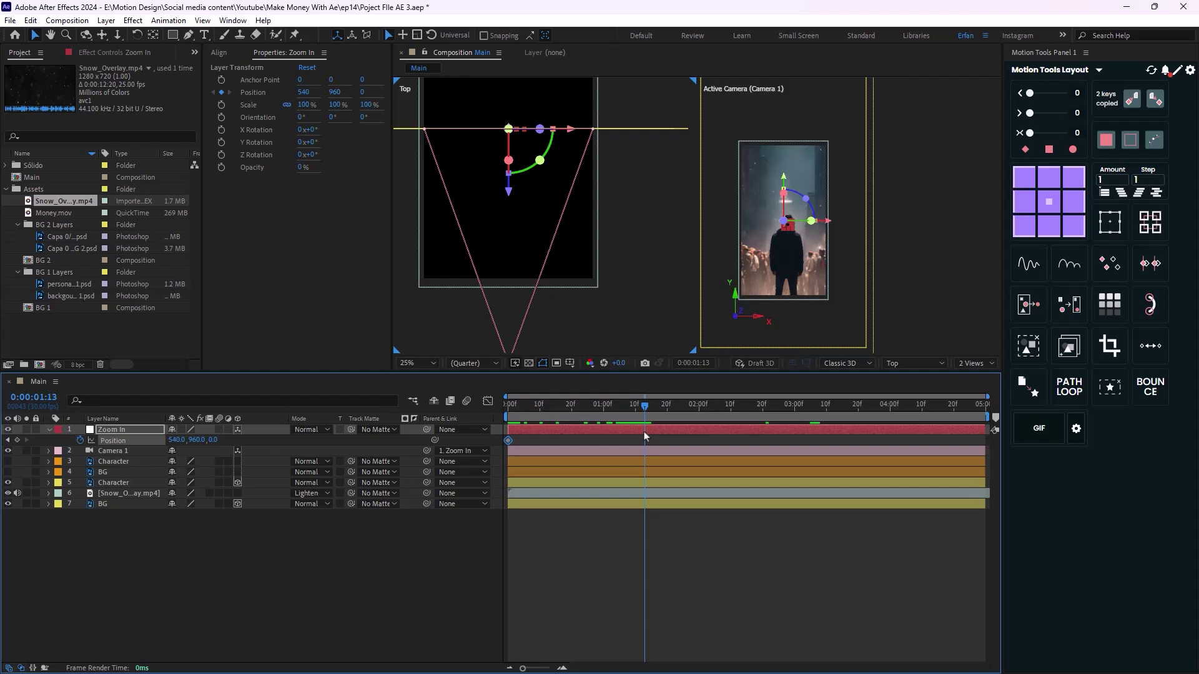
{"action": "left_click_drag", "start_coordinate": [644, 434], "coordinate": [687, 426]}
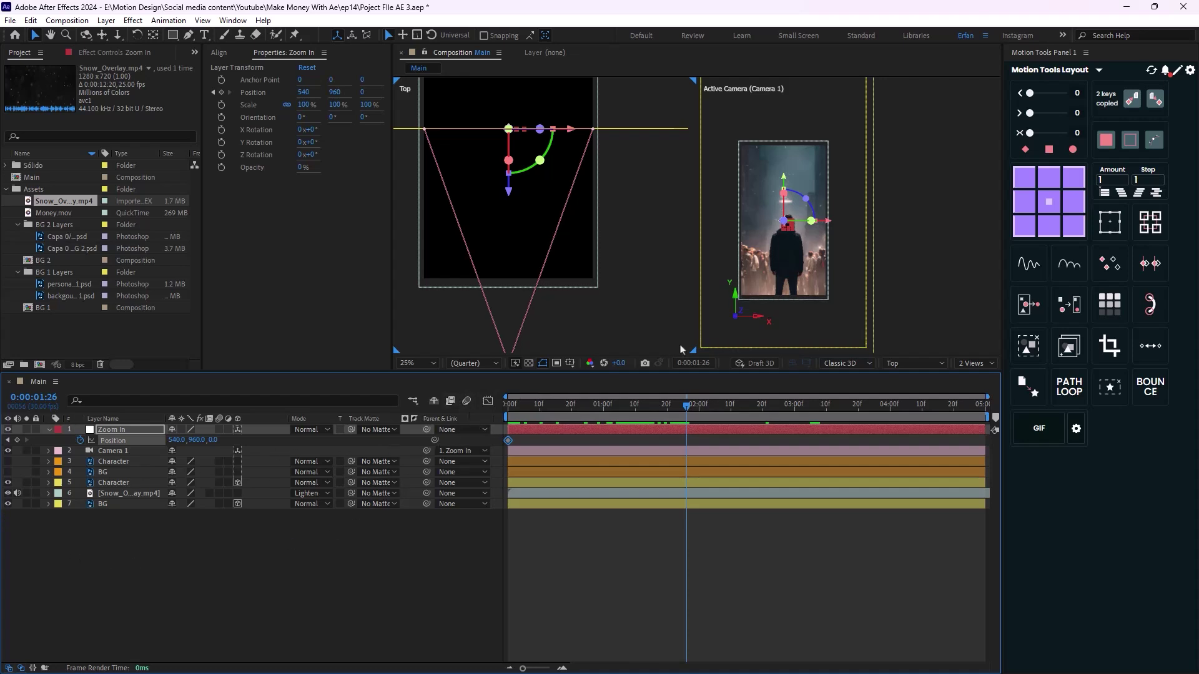
{"action": "left_click_drag", "start_coordinate": [214, 439], "coordinate": [760, 389]}
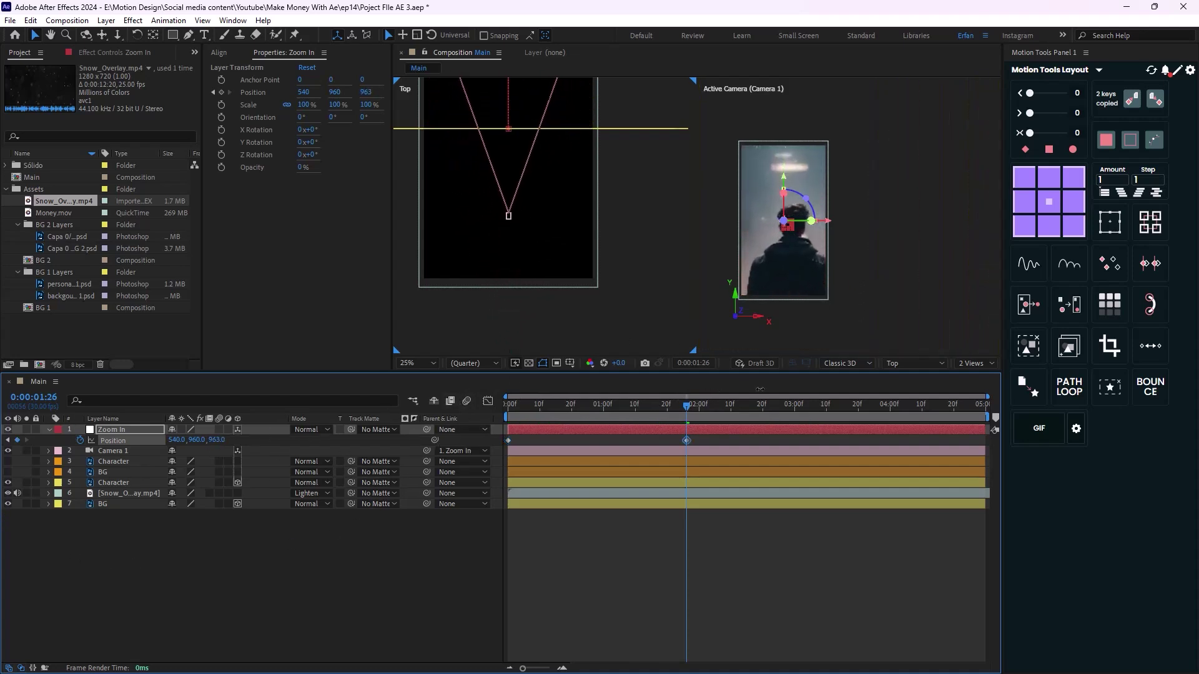
{"action": "left_click_drag", "start_coordinate": [198, 440], "coordinate": [273, 439]}
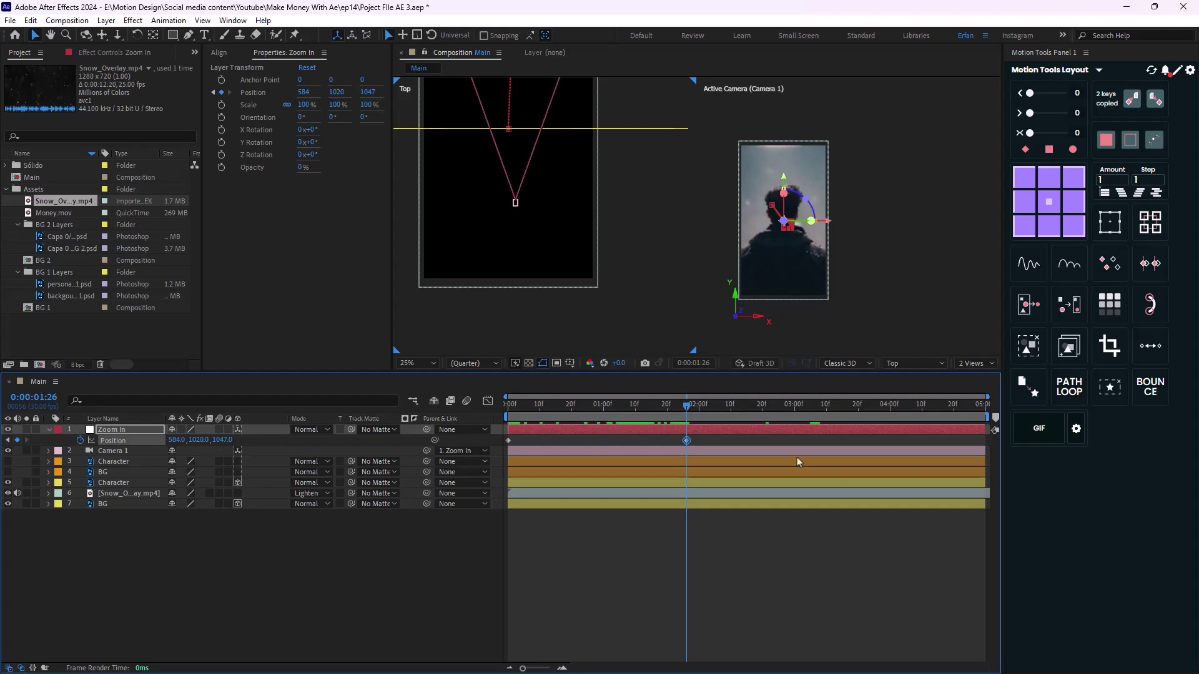
Preview the camera zoom animation from the start of the timeline.
{"action": "key", "text": "Home"}
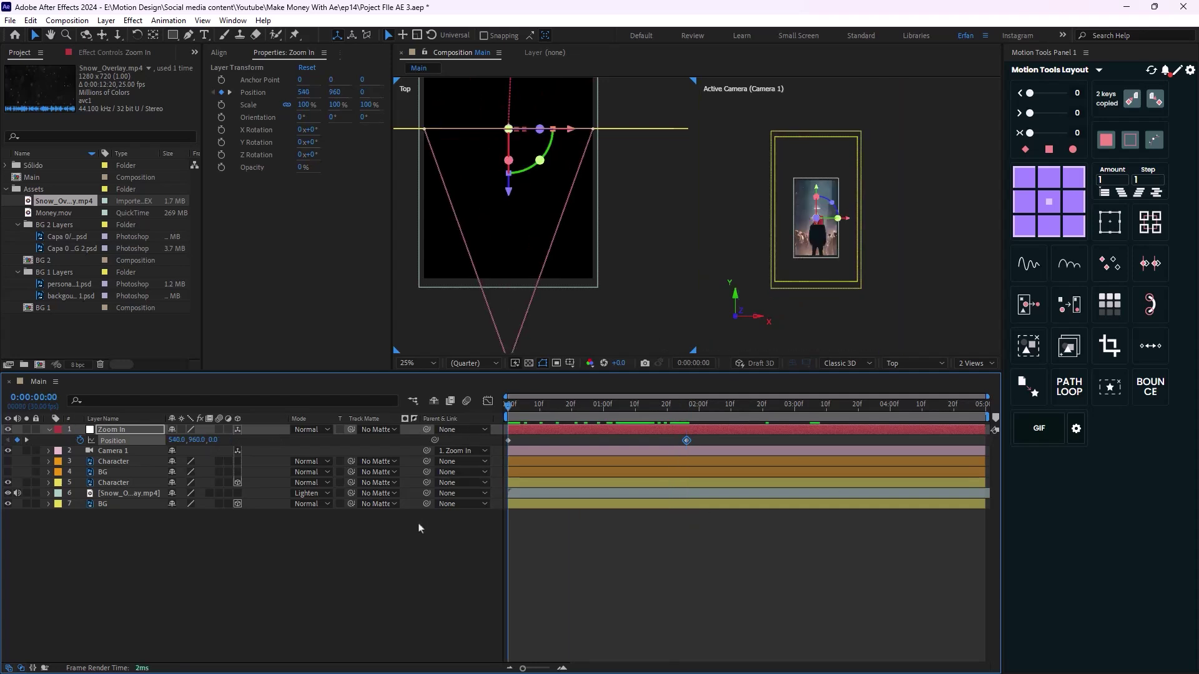
{"action": "left_click", "coordinate": [418, 532]}
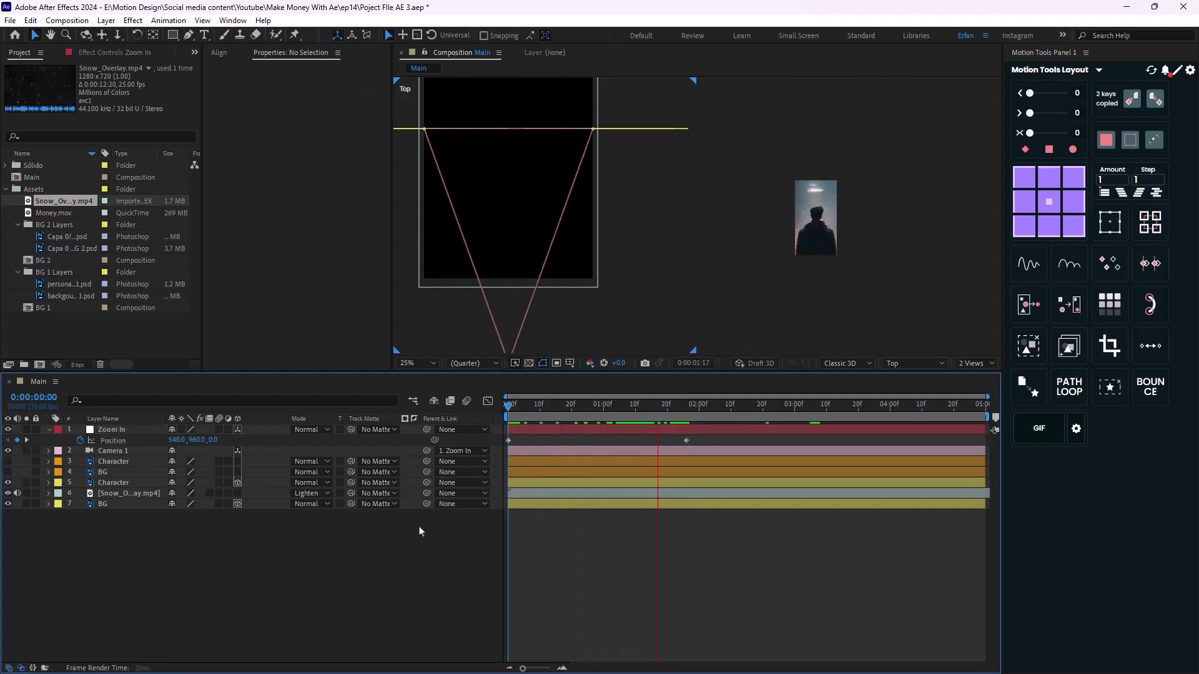
{"action": "key", "text": "space"}
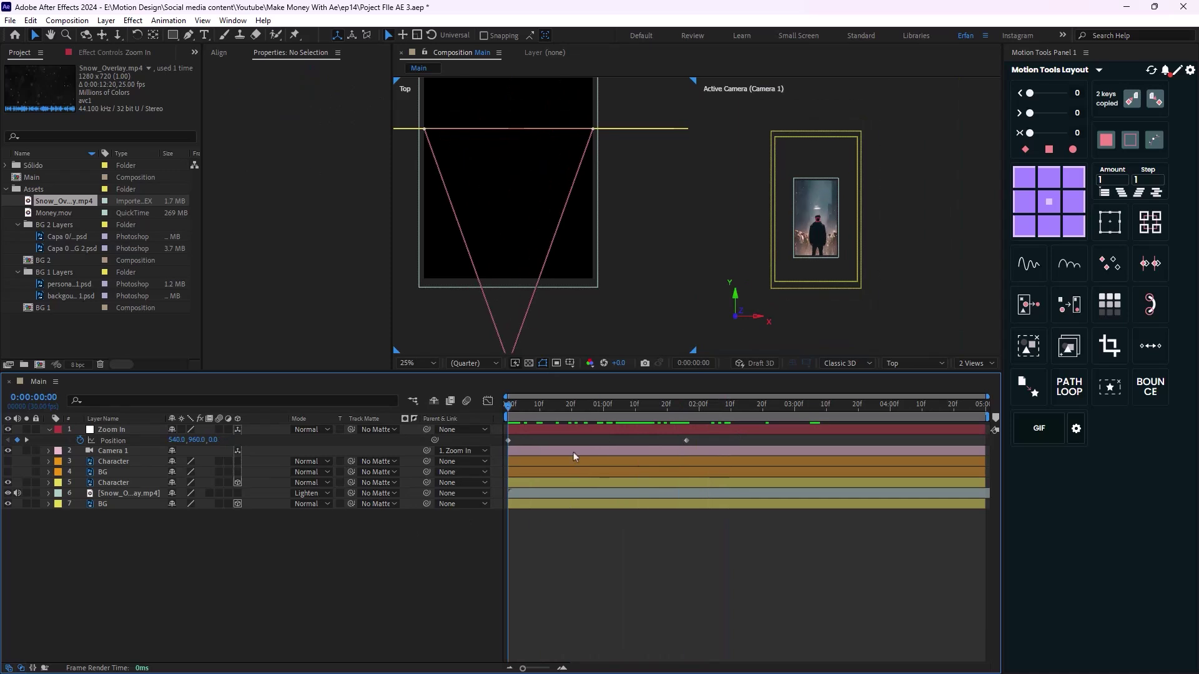
Ease both Zoom In position keyframes, reshape their speed graph to accelerate sharply into the last keyframe, and preview the motion.
{"action": "left_click_drag", "start_coordinate": [715, 444], "coordinate": [499, 469]}
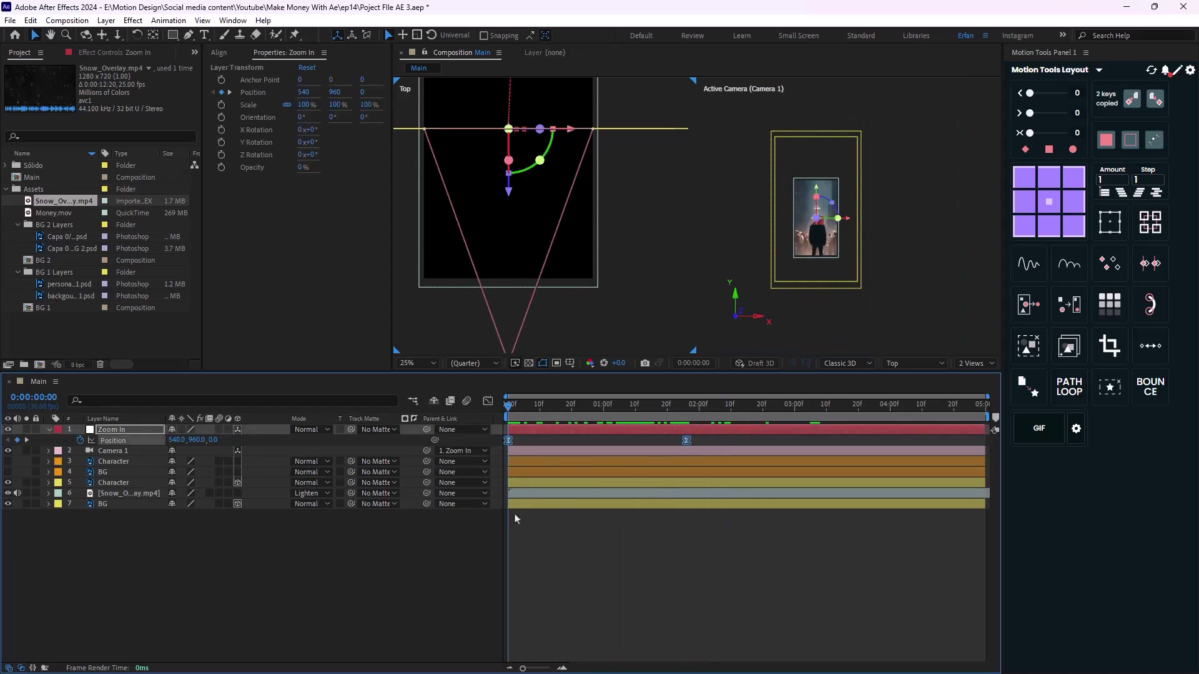
{"action": "left_click", "coordinate": [489, 401]}
{"action": "left_click", "coordinate": [509, 628]}
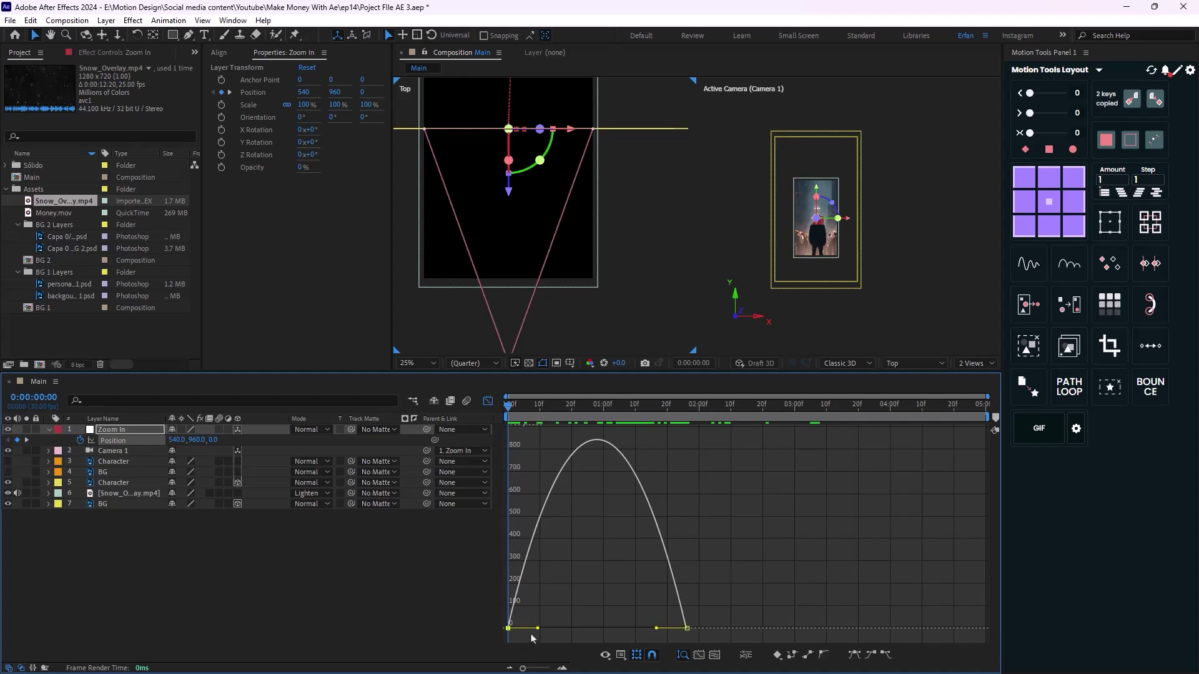
{"action": "left_click_drag", "start_coordinate": [540, 631], "coordinate": [685, 630]}
{"action": "left_click_drag", "start_coordinate": [603, 628], "coordinate": [614, 632]}
{"action": "left_click", "coordinate": [582, 615]}
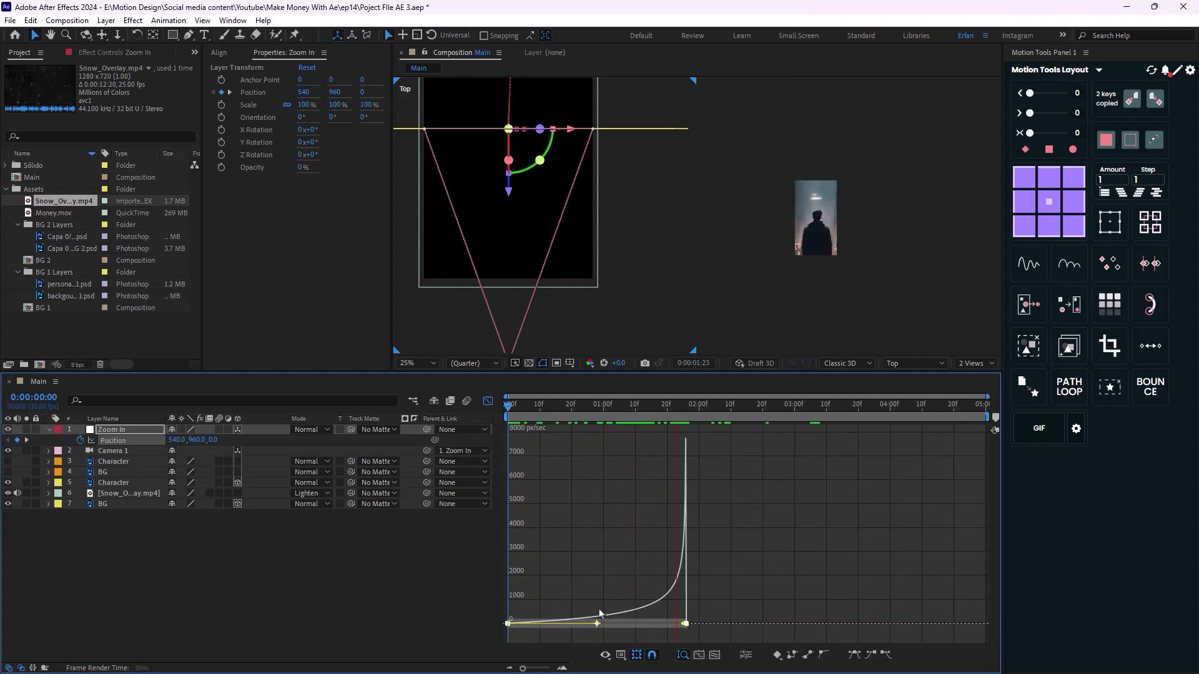
{"action": "left_click", "coordinate": [743, 405]}
{"action": "key", "text": "Home"}
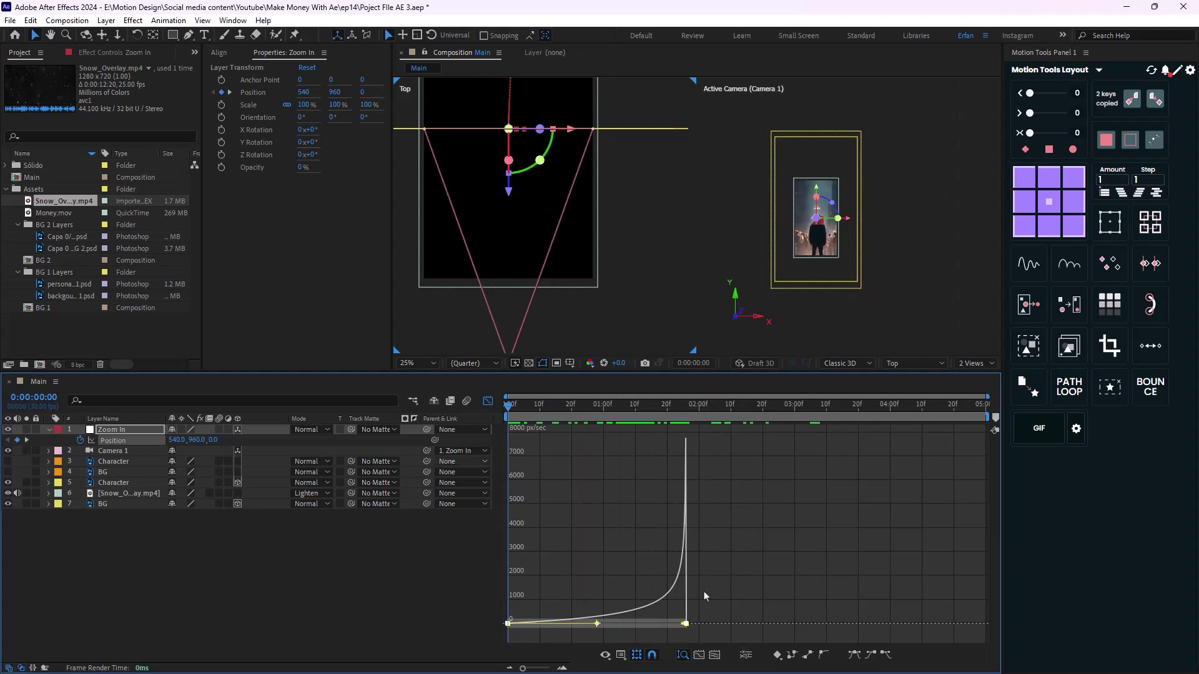
Reapply Easy Ease to both Zoom In position keyframes and lengthen the first keyframe's outgoing handle so the speed peaks near 1:15.
{"action": "left_click", "coordinate": [187, 556]}
{"action": "left_click", "coordinate": [115, 440]}
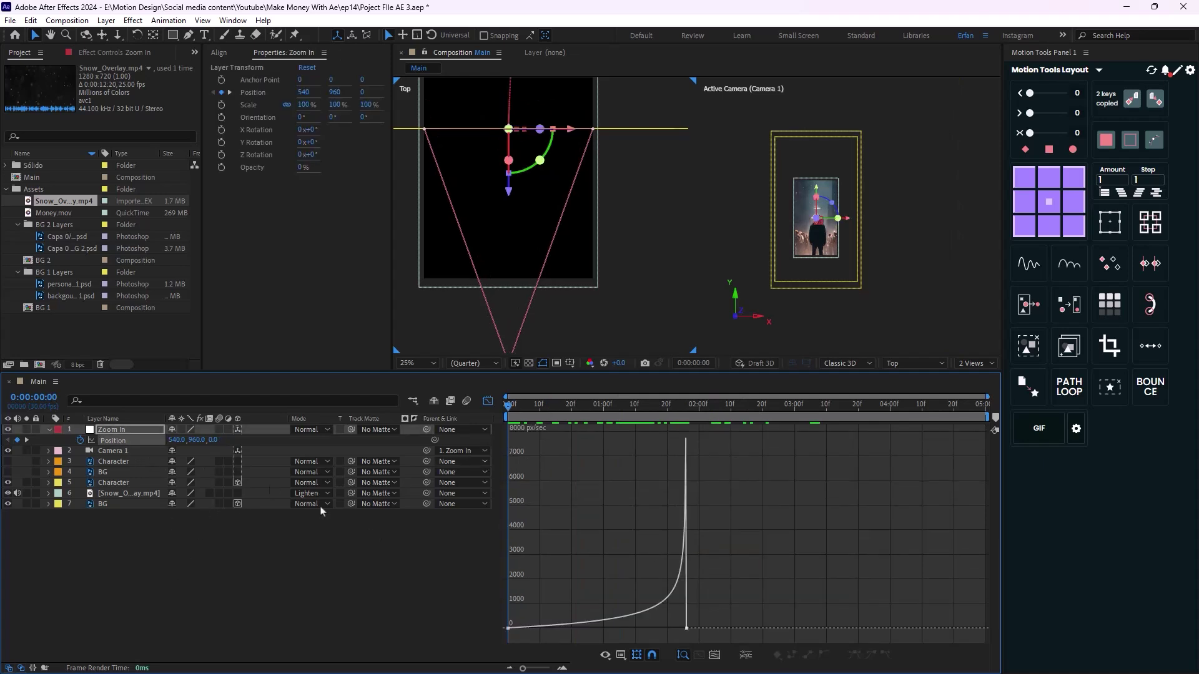
{"action": "left_click", "coordinate": [186, 539]}
{"action": "left_click", "coordinate": [114, 441]}
{"action": "left_click", "coordinate": [116, 442]}
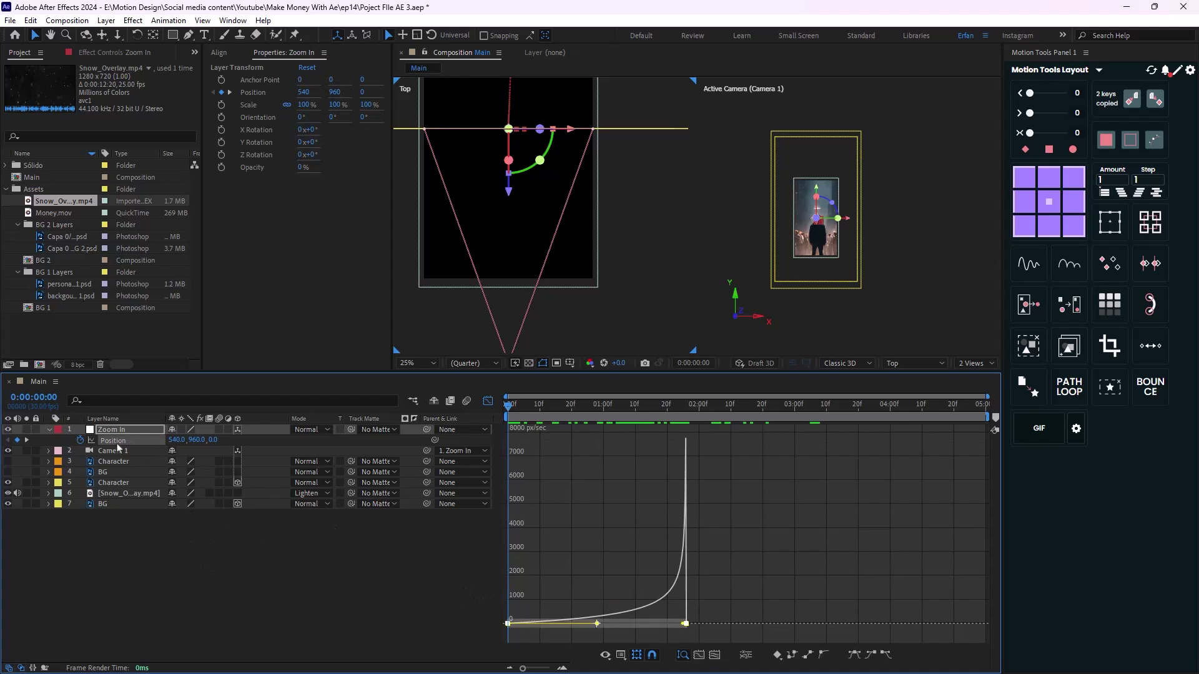
{"action": "key", "text": "F9"}
{"action": "left_click_drag", "start_coordinate": [538, 593], "coordinate": [605, 625]}
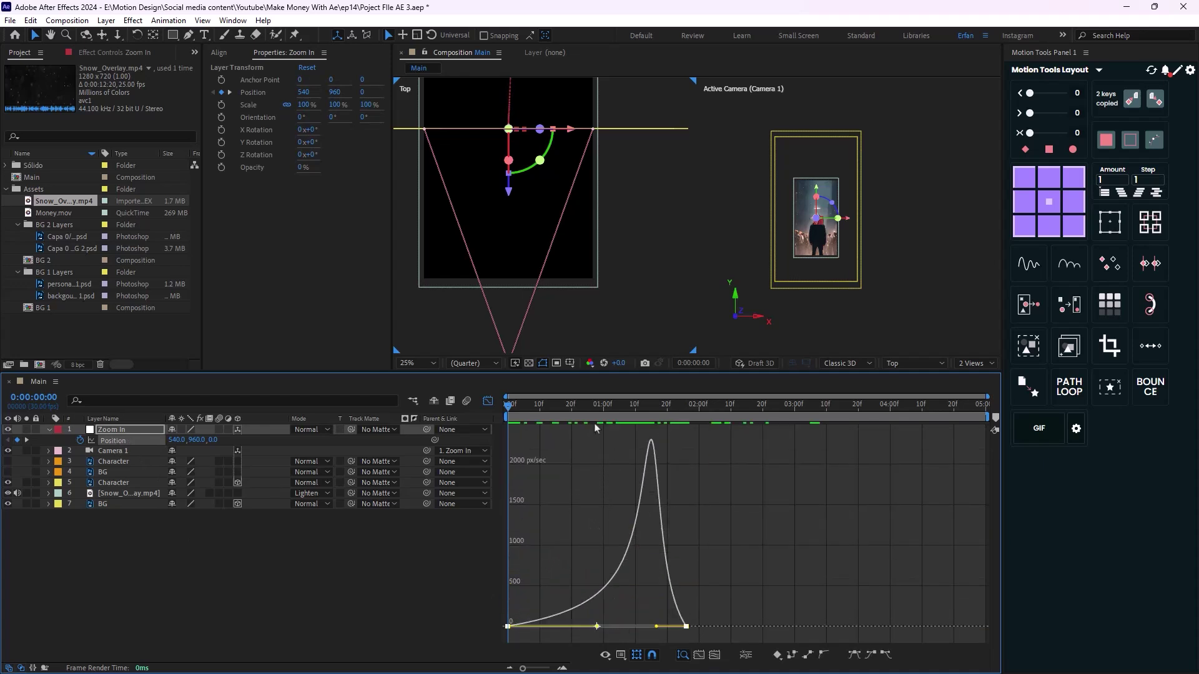
Preview the eased camera zoom from the start of the timeline.
{"action": "key", "text": "space"}
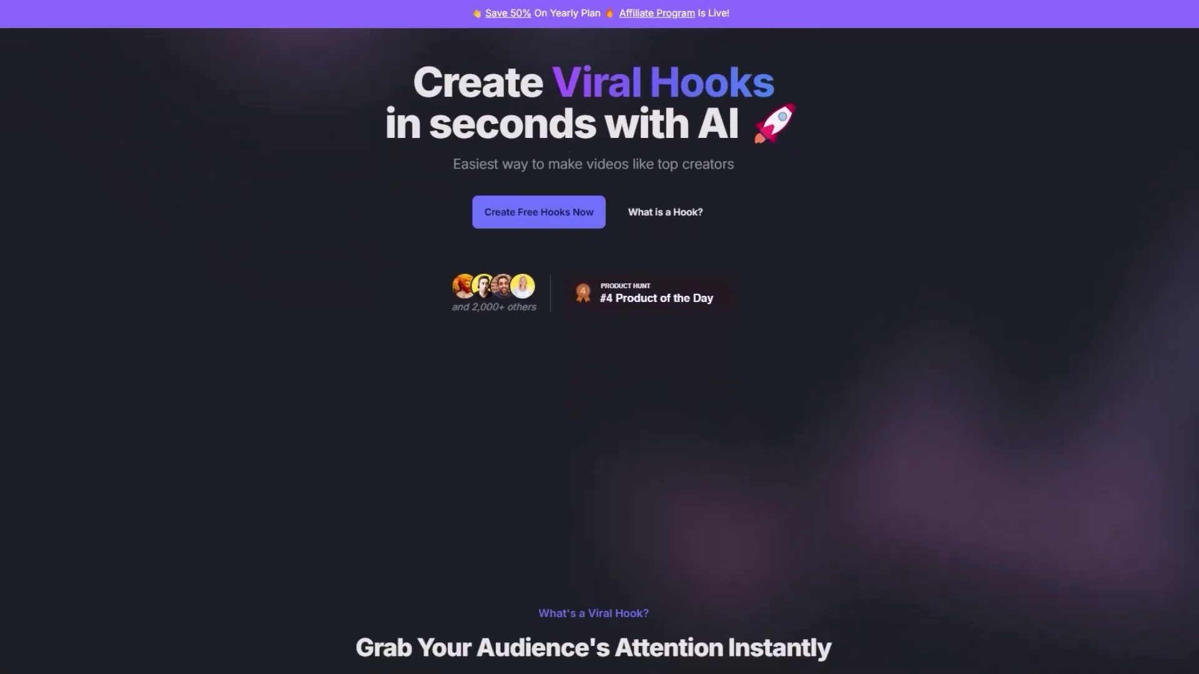
Switch to the AutoAE website, browse its newest clips and open the Attention-Grabbing Text Animation Effect hook for customization.
{"action": "scroll", "coordinate": [599, 337], "scroll_direction": "down", "scroll_amount": 7}
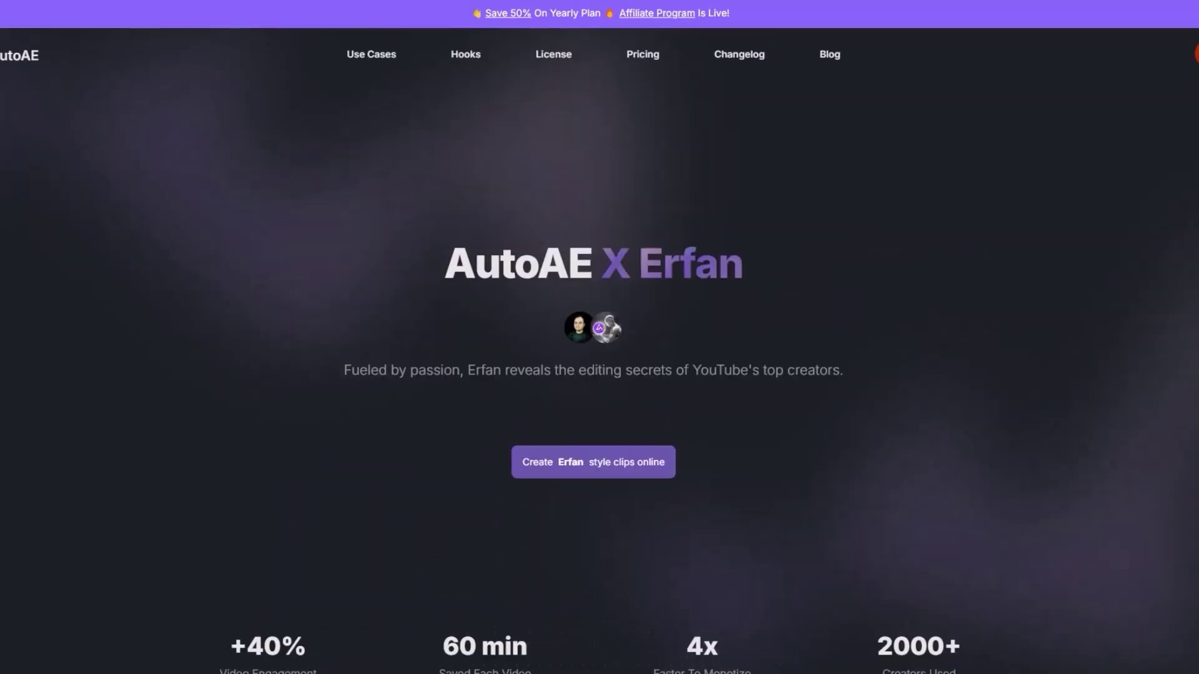
{"action": "scroll", "coordinate": [599, 337], "scroll_direction": "down", "scroll_amount": 9}
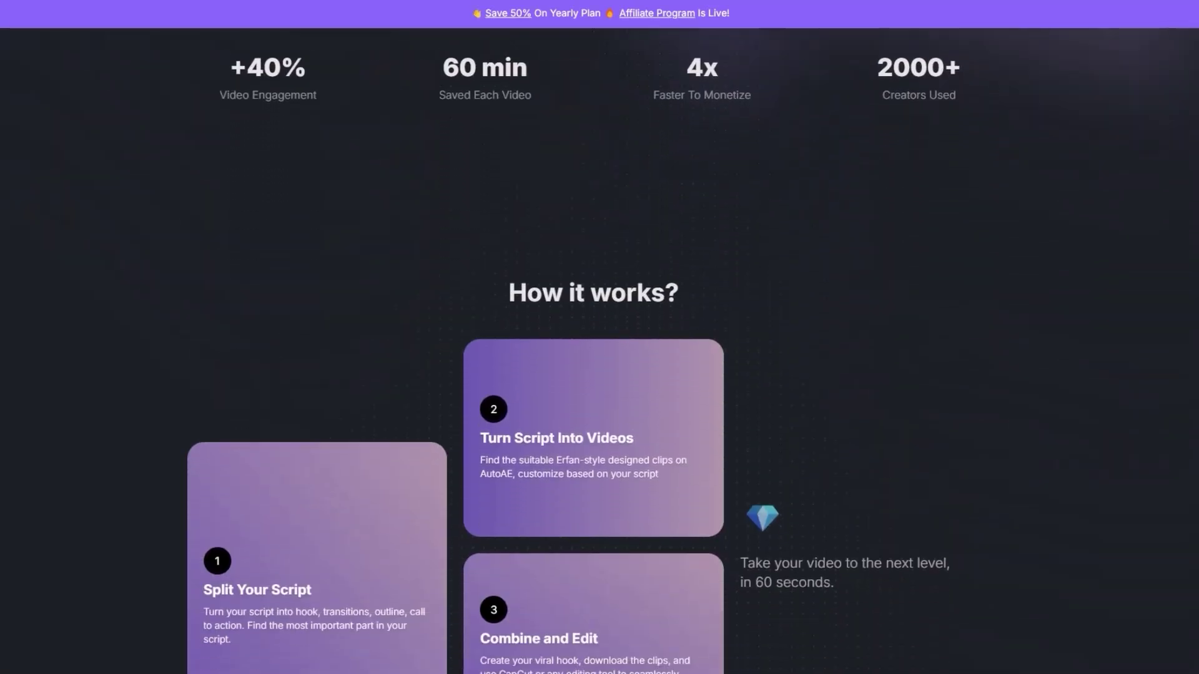
{"action": "scroll", "coordinate": [599, 338], "scroll_direction": "down", "scroll_amount": 18}
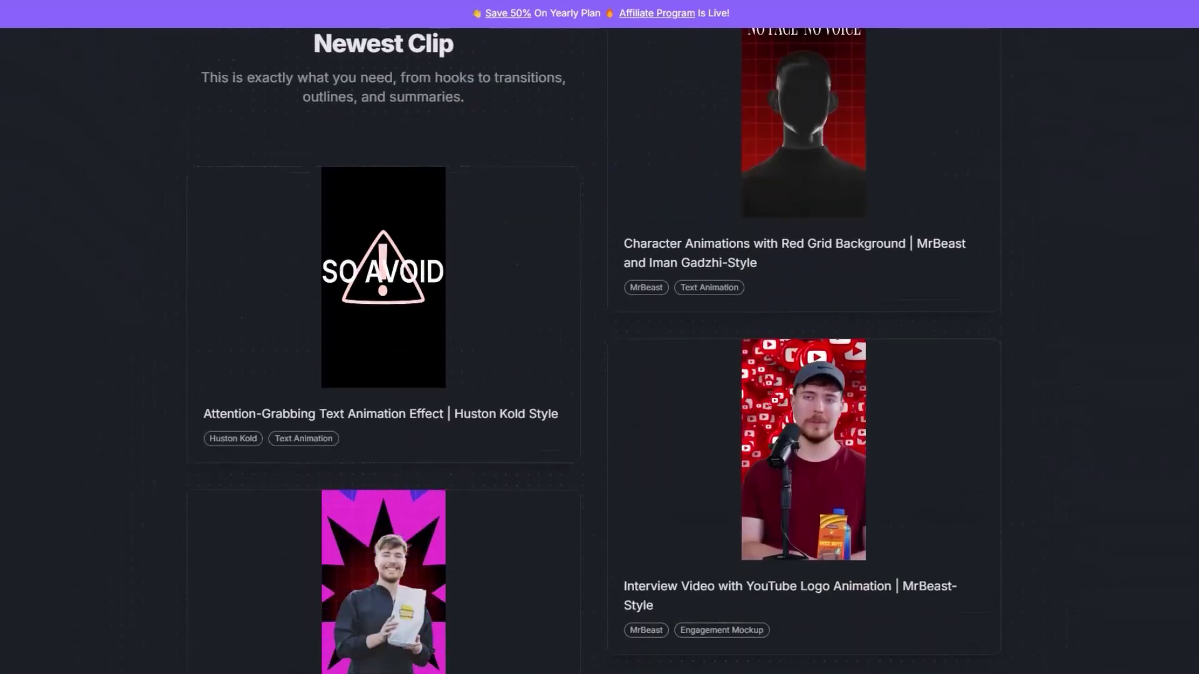
{"action": "scroll", "coordinate": [946, 305], "scroll_direction": "down", "scroll_amount": 3}
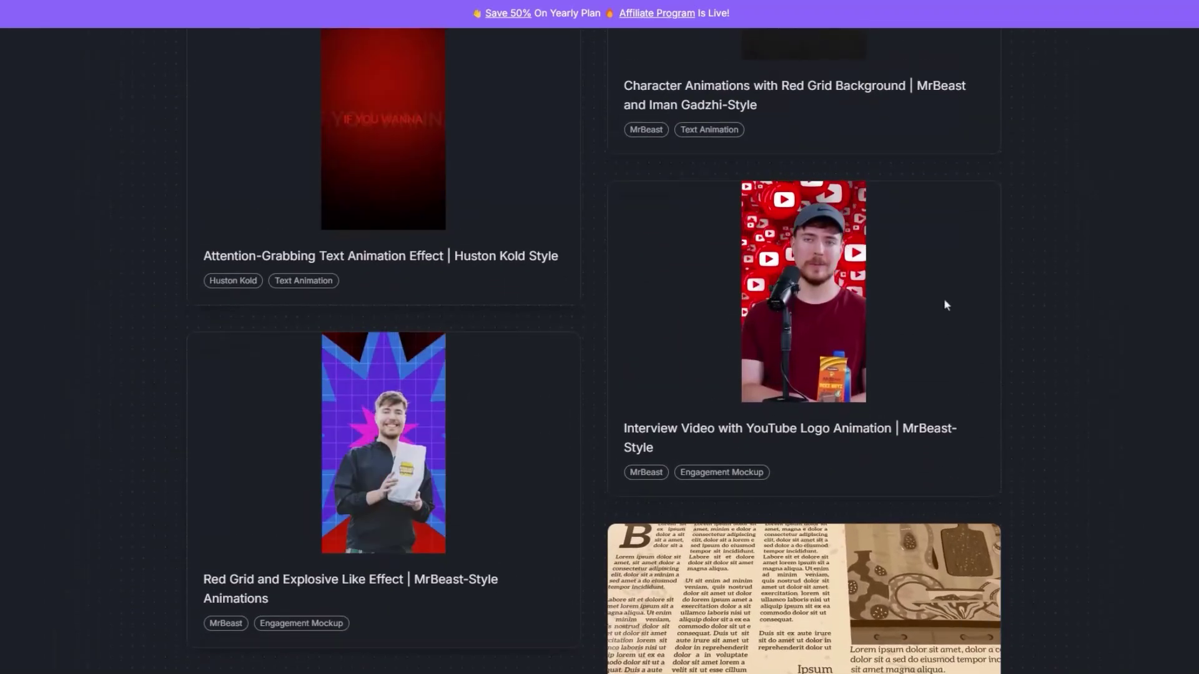
{"action": "left_click", "coordinate": [375, 256]}
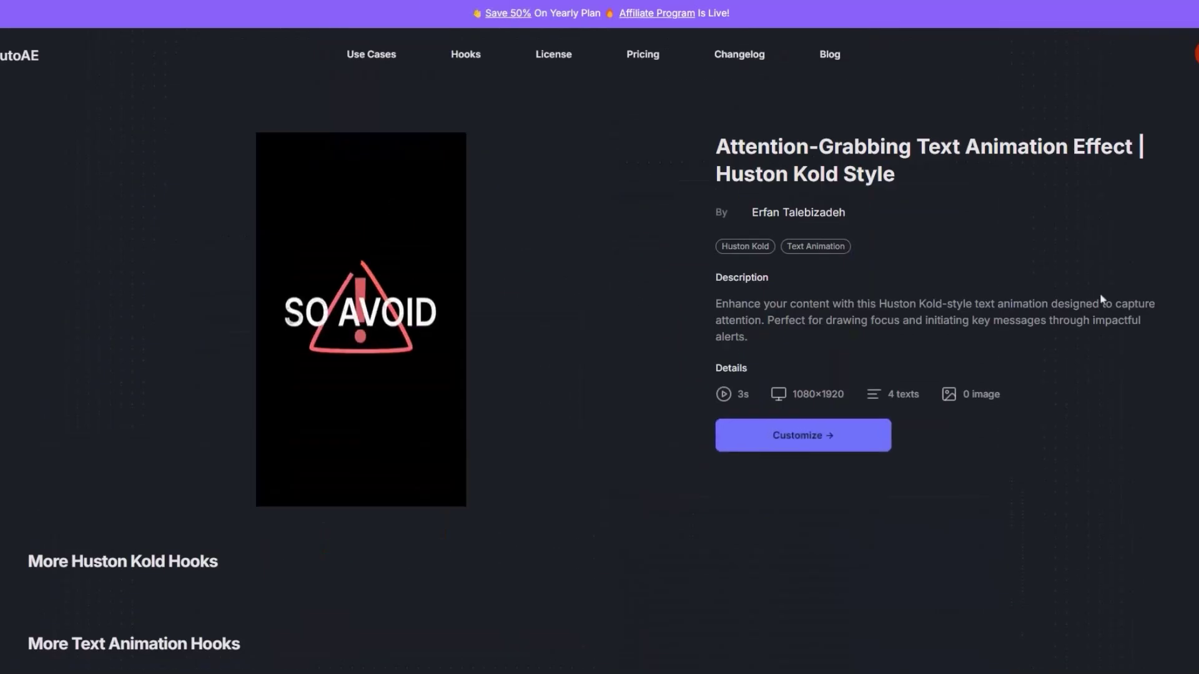
{"action": "left_click", "coordinate": [837, 451]}
{"action": "scroll", "coordinate": [292, 367], "scroll_direction": "down", "scroll_amount": 2}
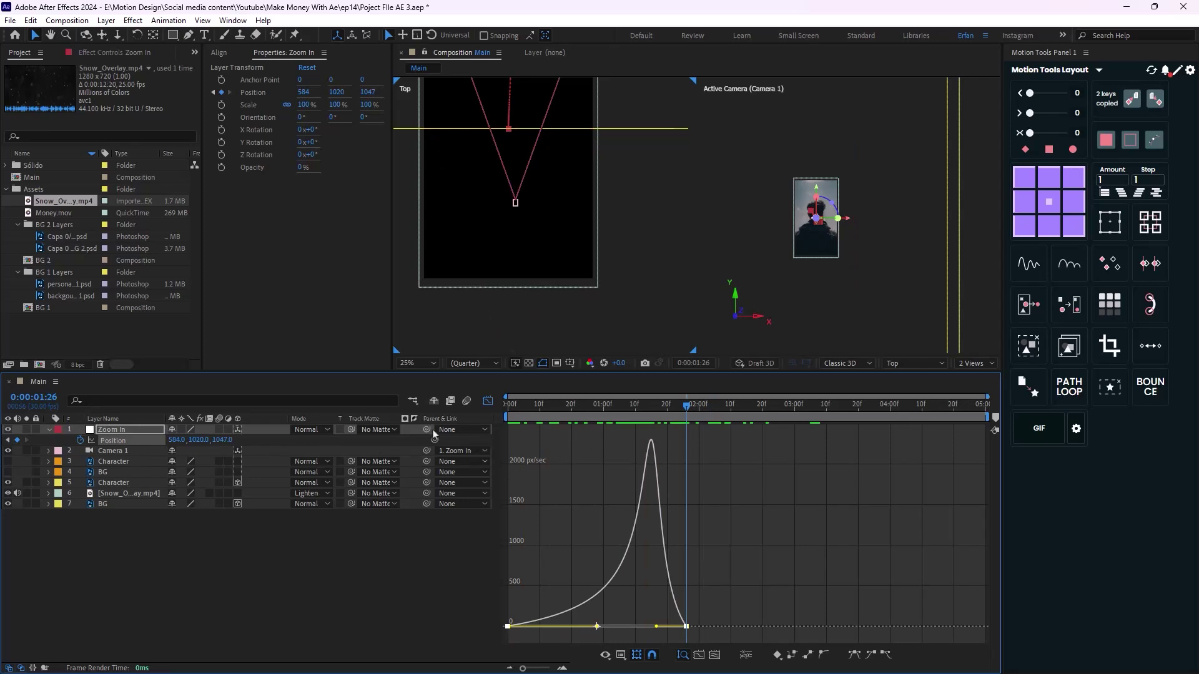
Return from the graph editor to the layer timeline, add a new null object and parent the Zoom In null to it.
{"action": "left_click", "coordinate": [487, 401]}
{"action": "left_click_drag", "start_coordinate": [686, 406], "coordinate": [645, 434]}
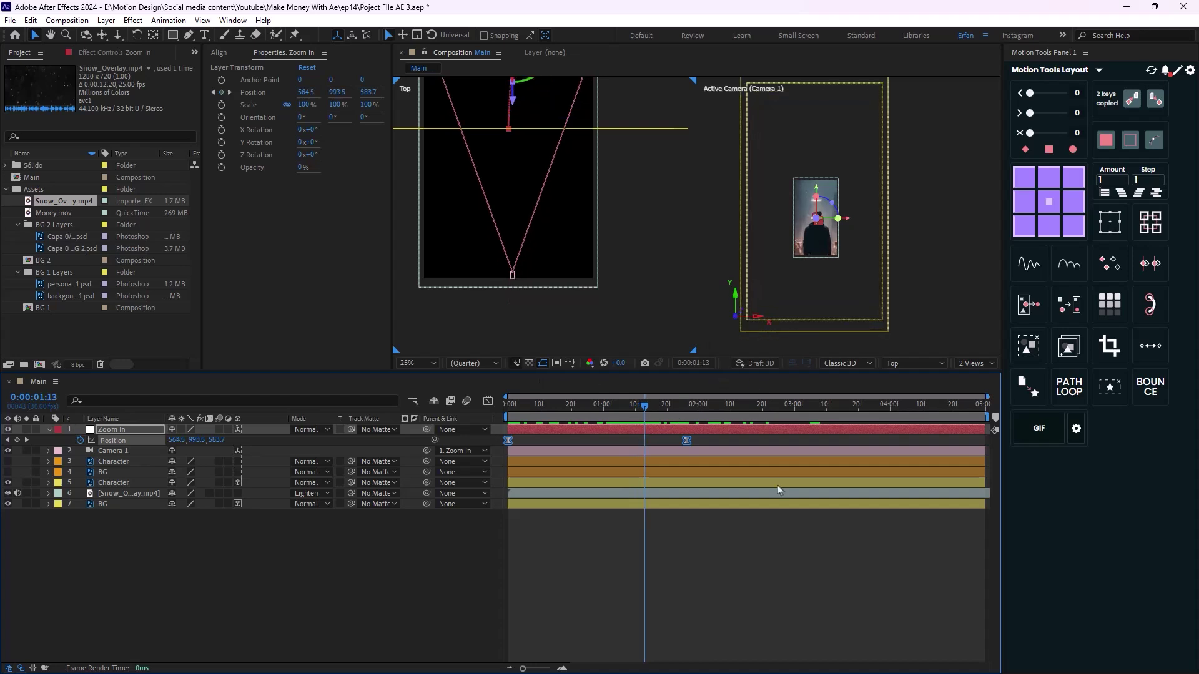
{"action": "left_click", "coordinate": [198, 548]}
{"action": "right_click", "coordinate": [208, 574]}
{"action": "mouse_move", "coordinate": [312, 419]}
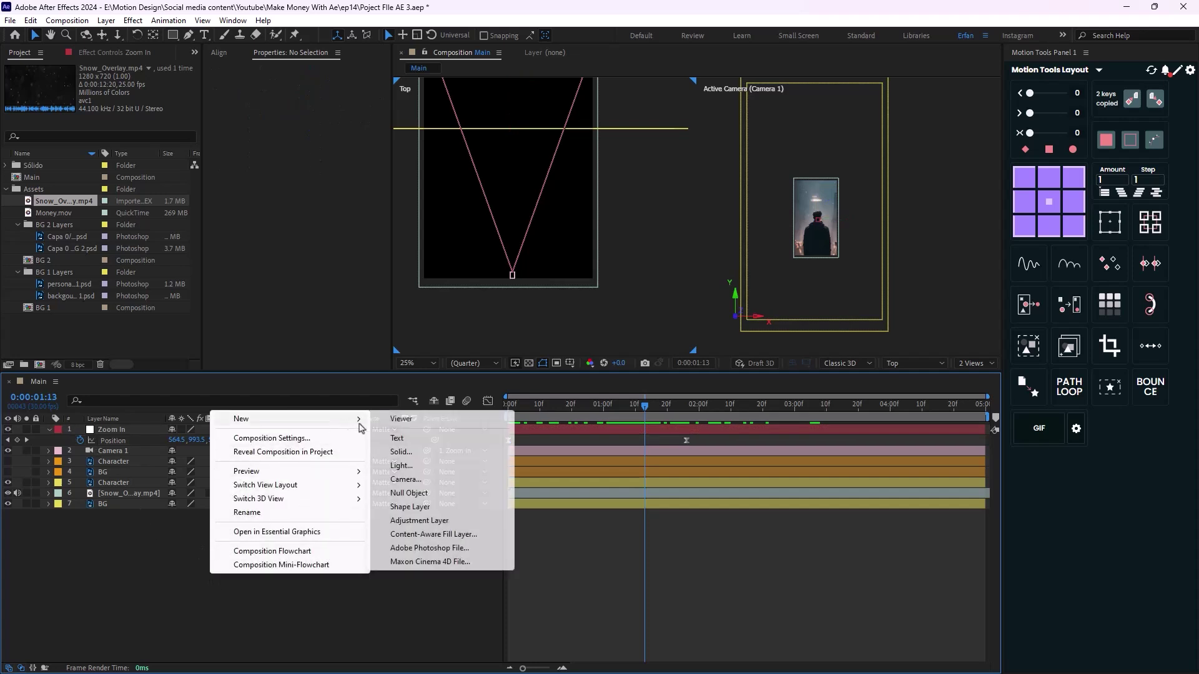
{"action": "left_click", "coordinate": [424, 493]}
{"action": "left_click", "coordinate": [142, 450]}
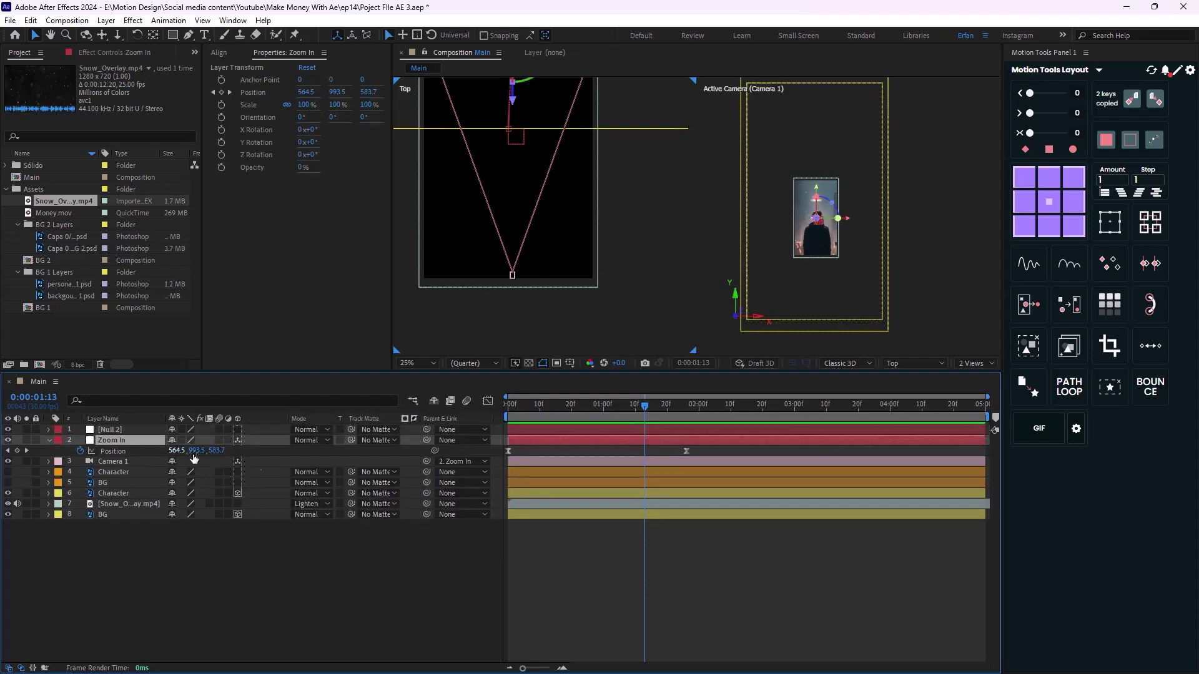
{"action": "left_click_drag", "start_coordinate": [426, 440], "coordinate": [112, 430]}
Make the new null a 3D layer with its rotation properties shown at 1:13, and rename it Rotation_Zoom.
{"action": "left_click_drag", "start_coordinate": [645, 406], "coordinate": [604, 456]}
{"action": "key", "text": "Page_Down"}
{"action": "key", "text": "Page_Down"}
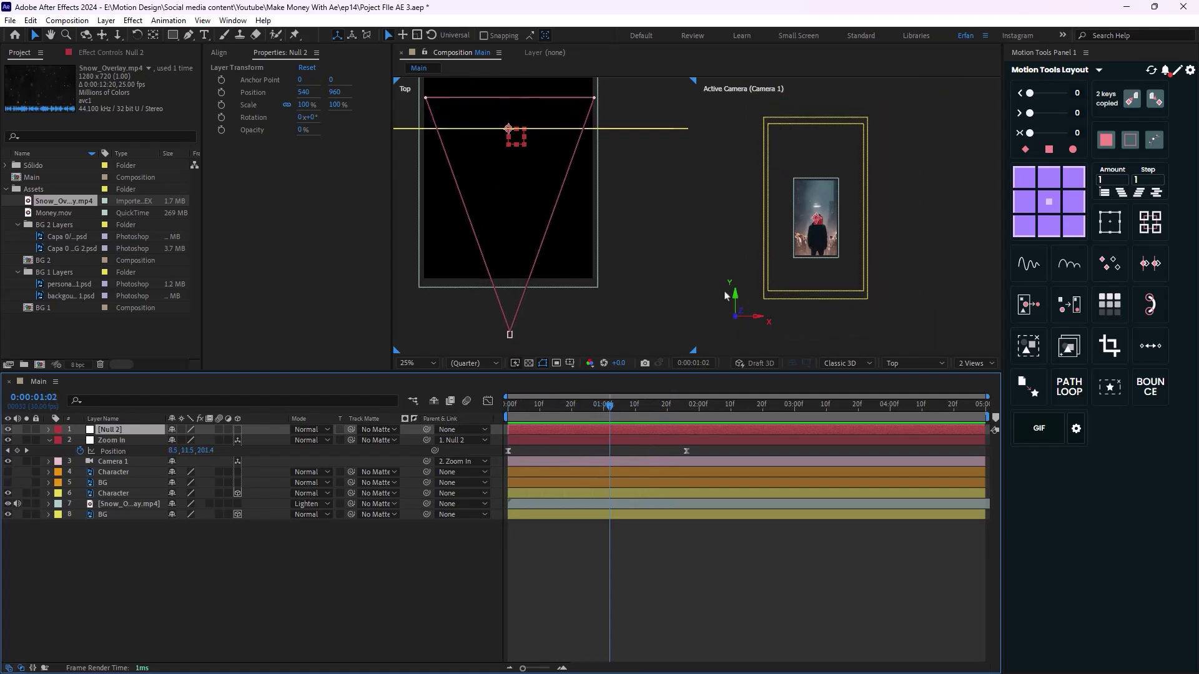
{"action": "left_click_drag", "start_coordinate": [609, 412], "coordinate": [645, 416]}
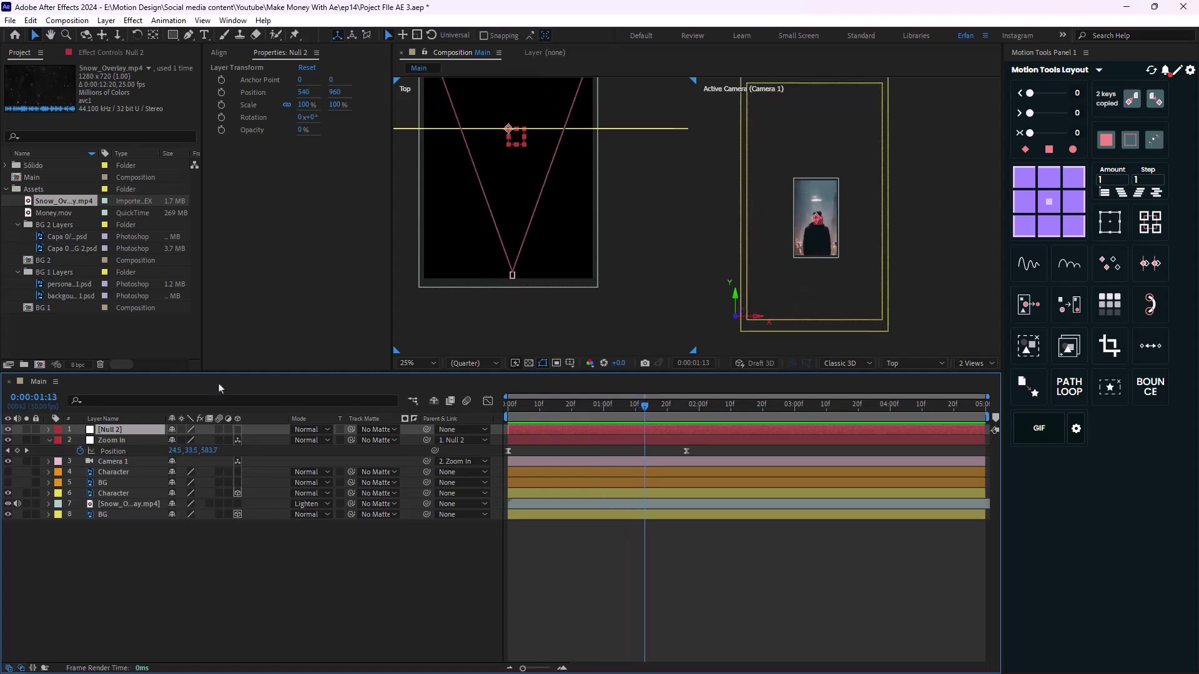
{"action": "key", "text": "r"}
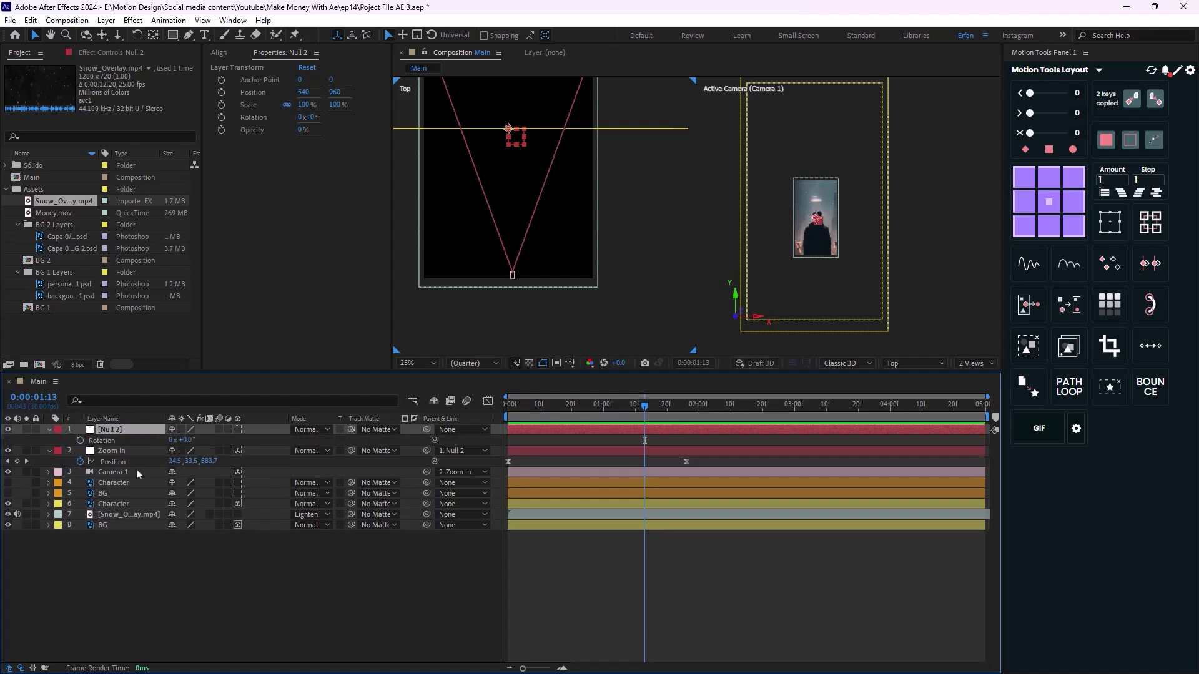
{"action": "left_click", "coordinate": [237, 429]}
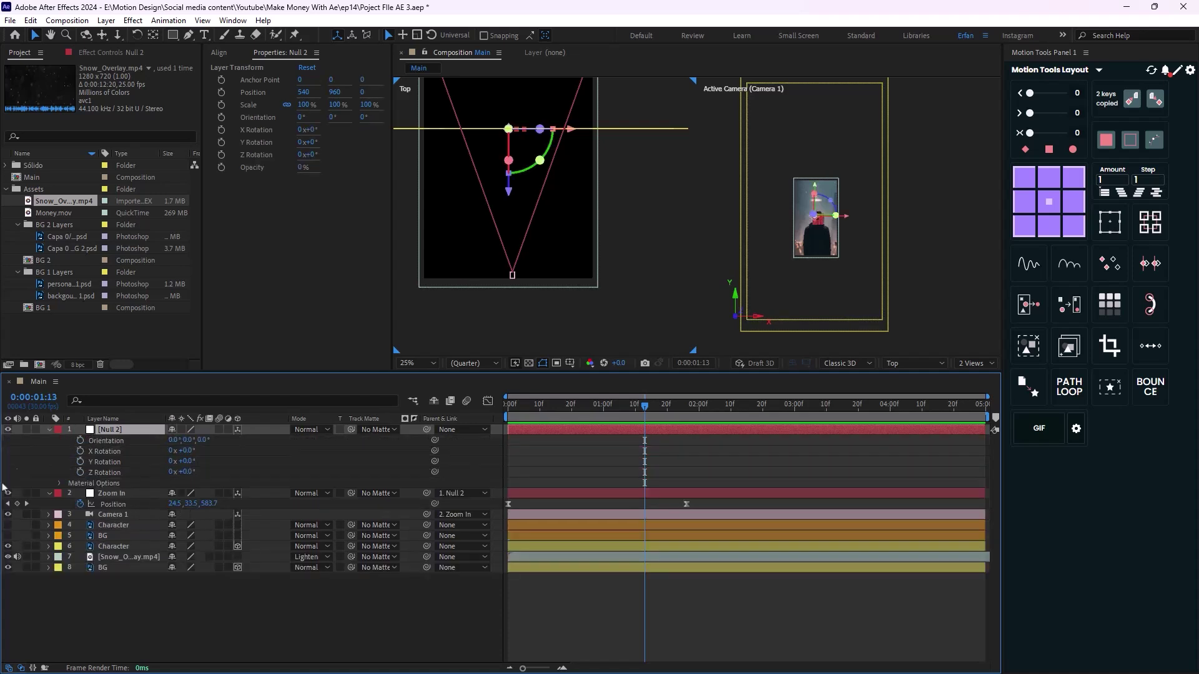
{"action": "key", "text": "Return"}
{"action": "key", "text": "BackSpace"}
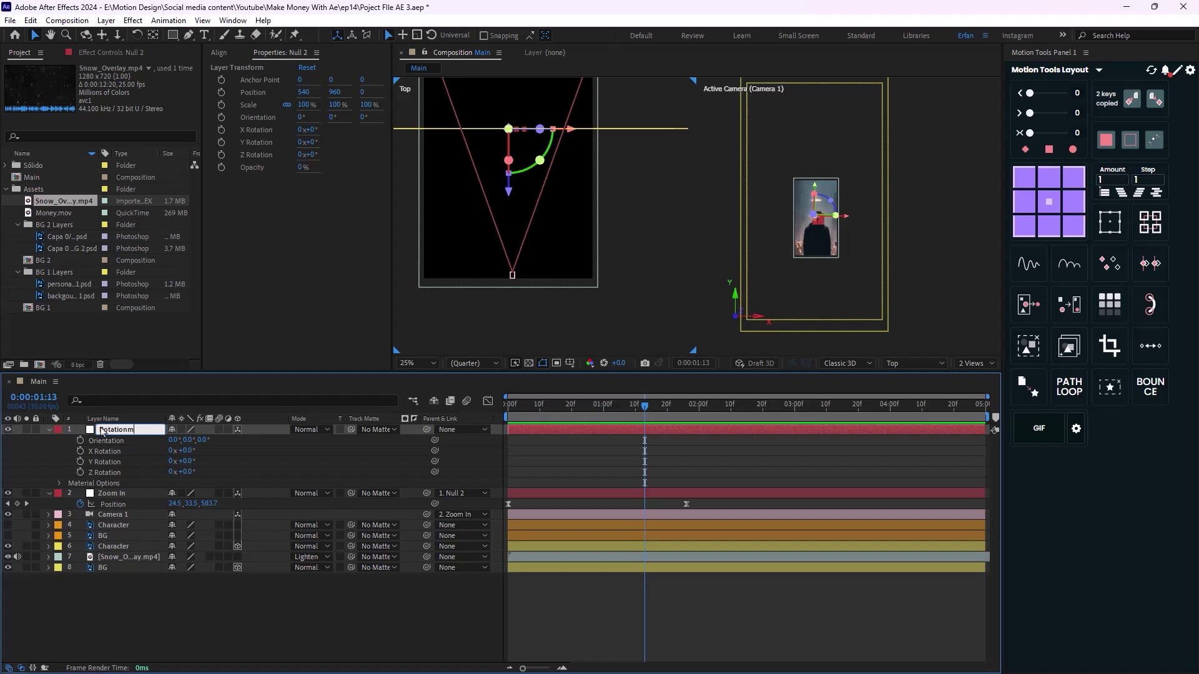
{"action": "type", "text": "Rotation_Zoom"}
{"action": "key", "text": "Return"}
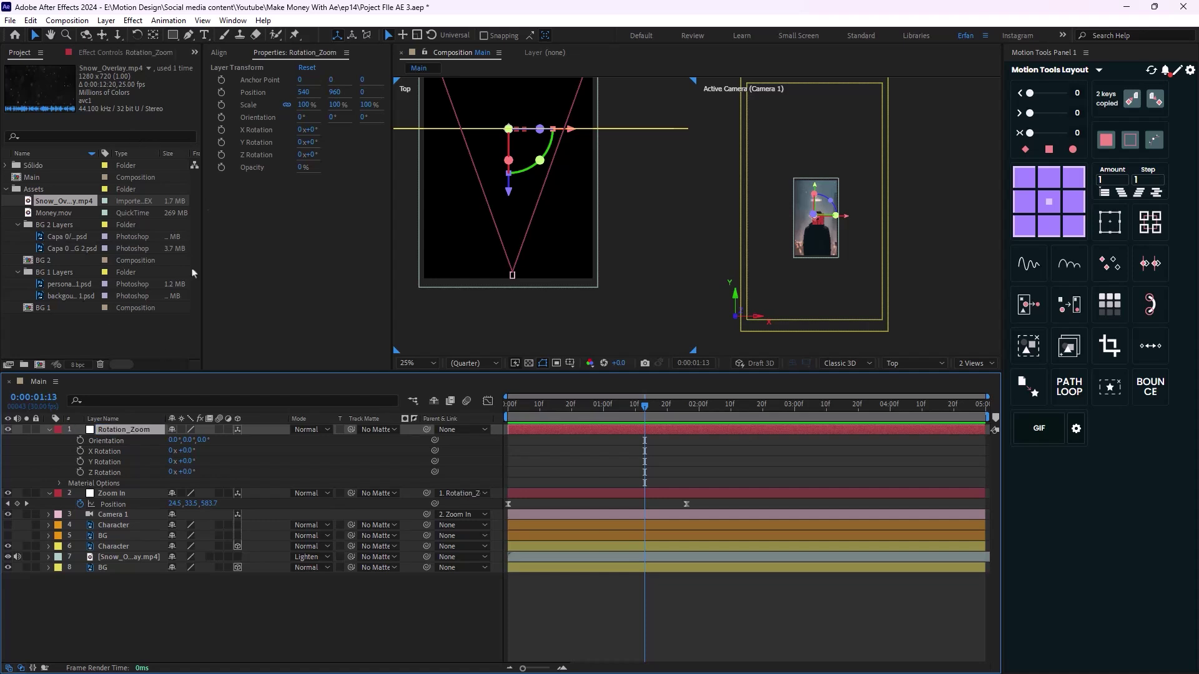
Keyframe Rotation_Zoom's Z Rotation at 1:13 and set it to 23° at 2:06, previewing the rotation from the start.
{"action": "left_click", "coordinate": [79, 472]}
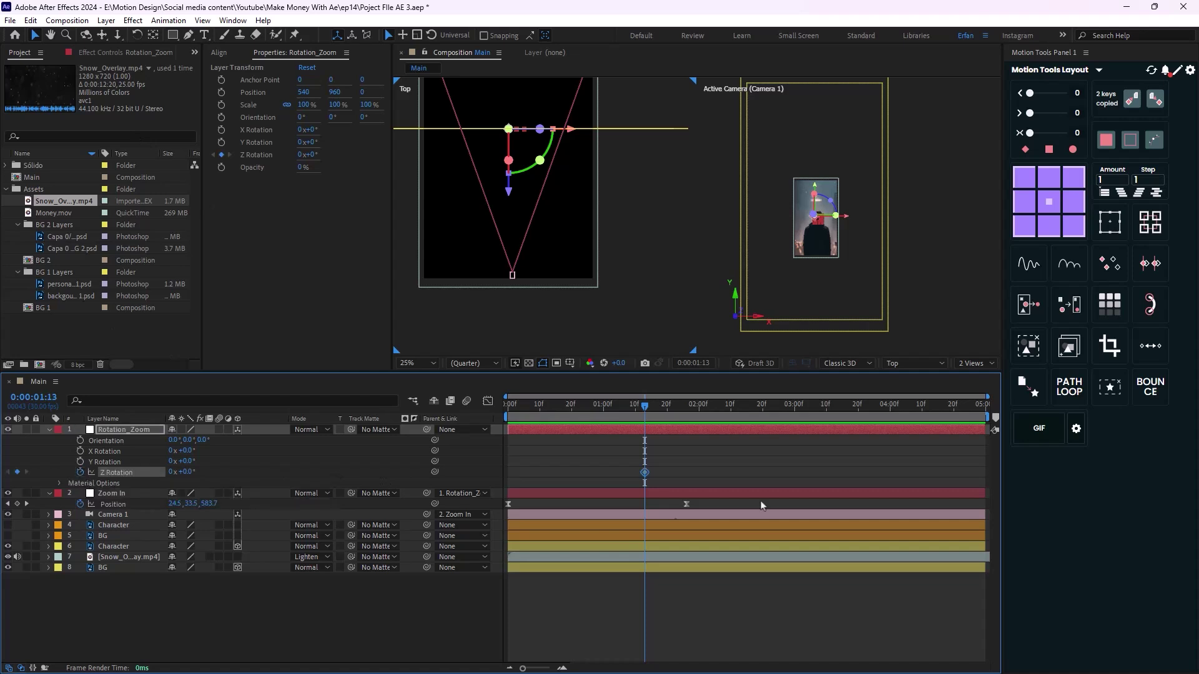
{"action": "left_click_drag", "start_coordinate": [645, 405], "coordinate": [719, 448]}
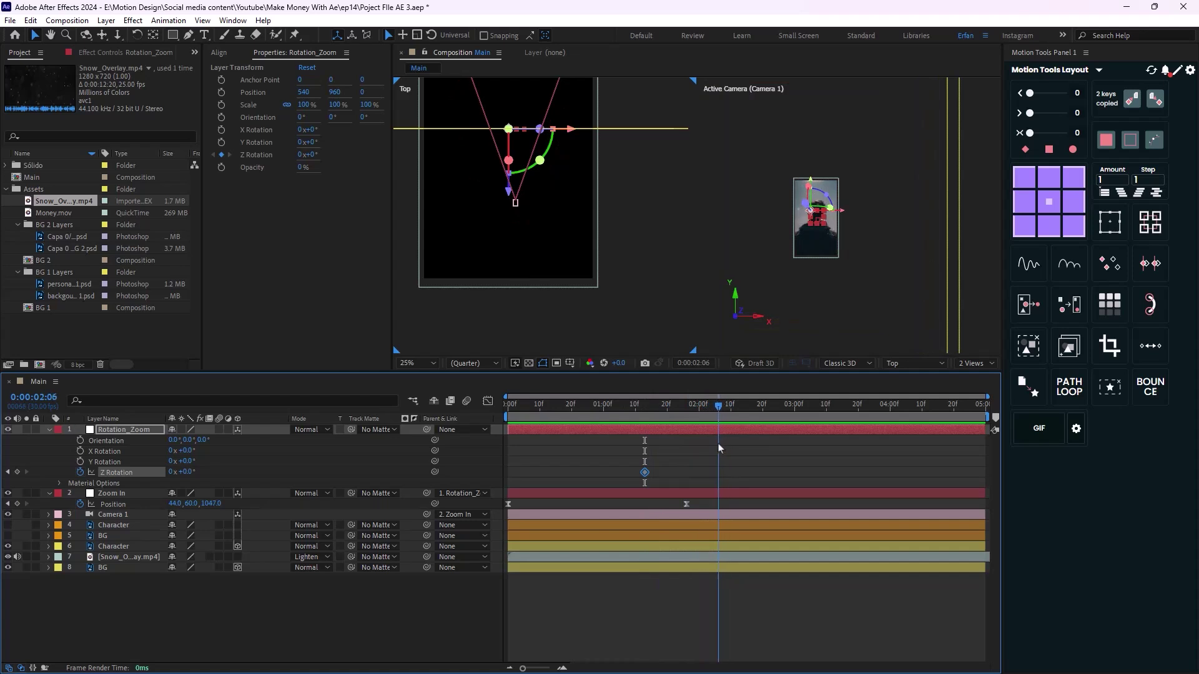
{"action": "left_click_drag", "start_coordinate": [191, 475], "coordinate": [204, 473]}
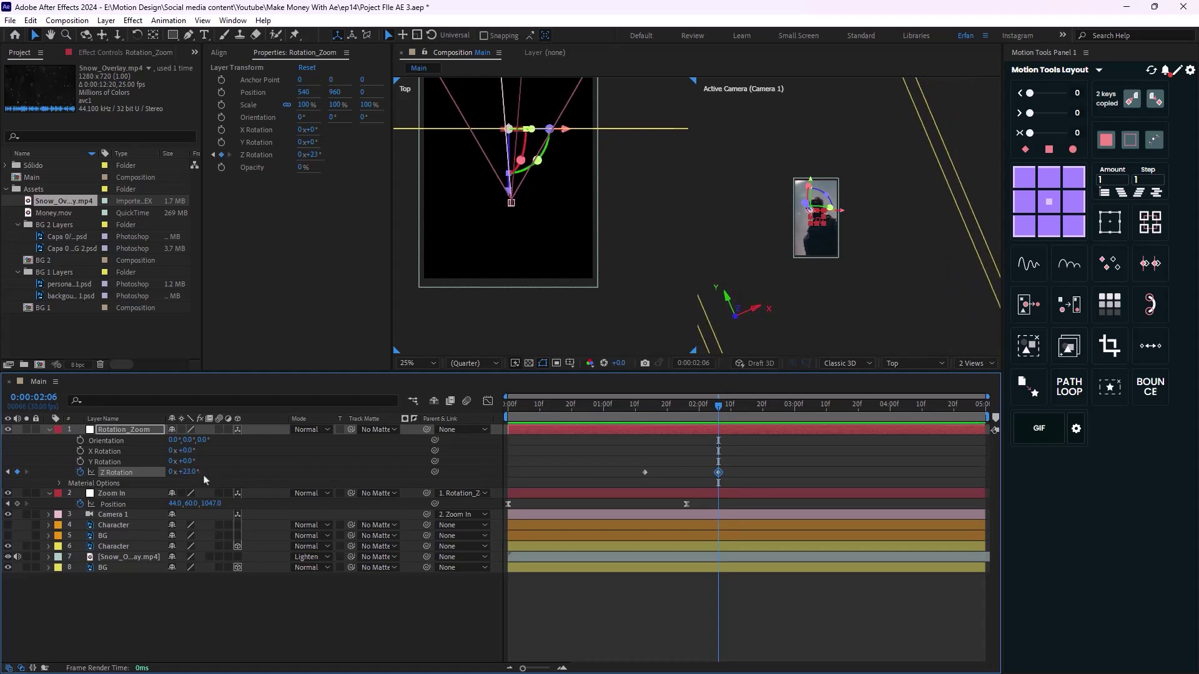
{"action": "left_click_drag", "start_coordinate": [725, 410], "coordinate": [439, 456]}
{"action": "key", "text": "space"}
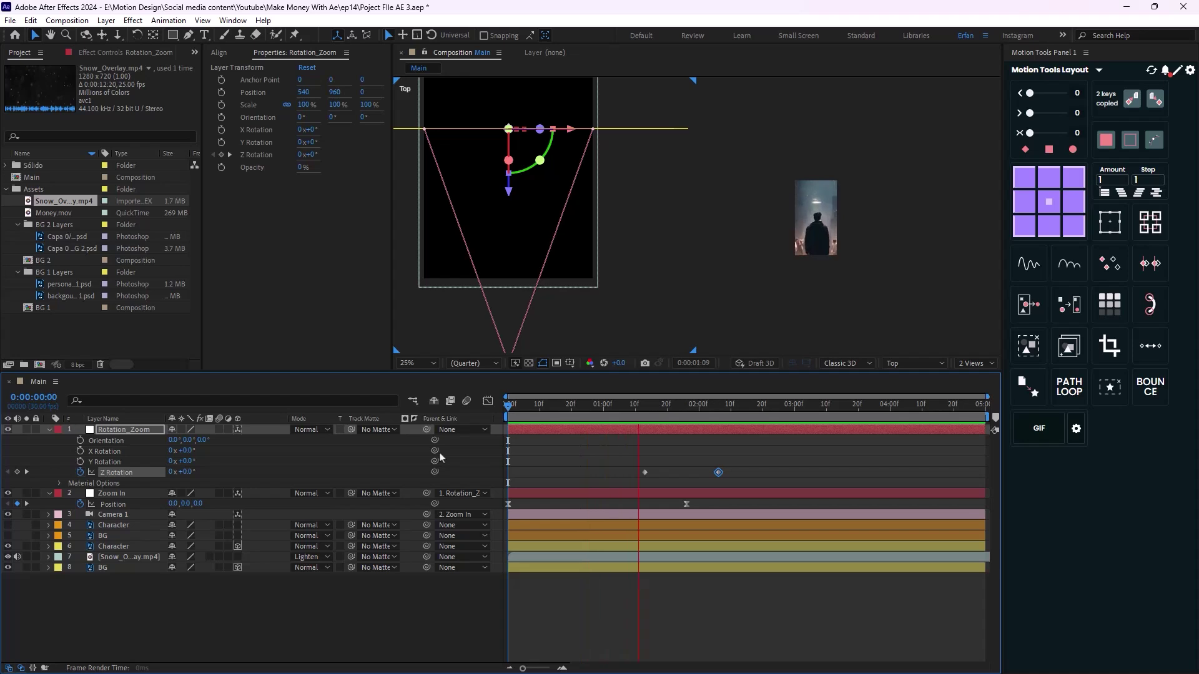
{"action": "key", "text": "space"}
Add a Position keyframe to Rotation_Zoom at 1:25 and show all of the layer's keyframed properties.
{"action": "left_click_drag", "start_coordinate": [757, 407], "coordinate": [688, 469]}
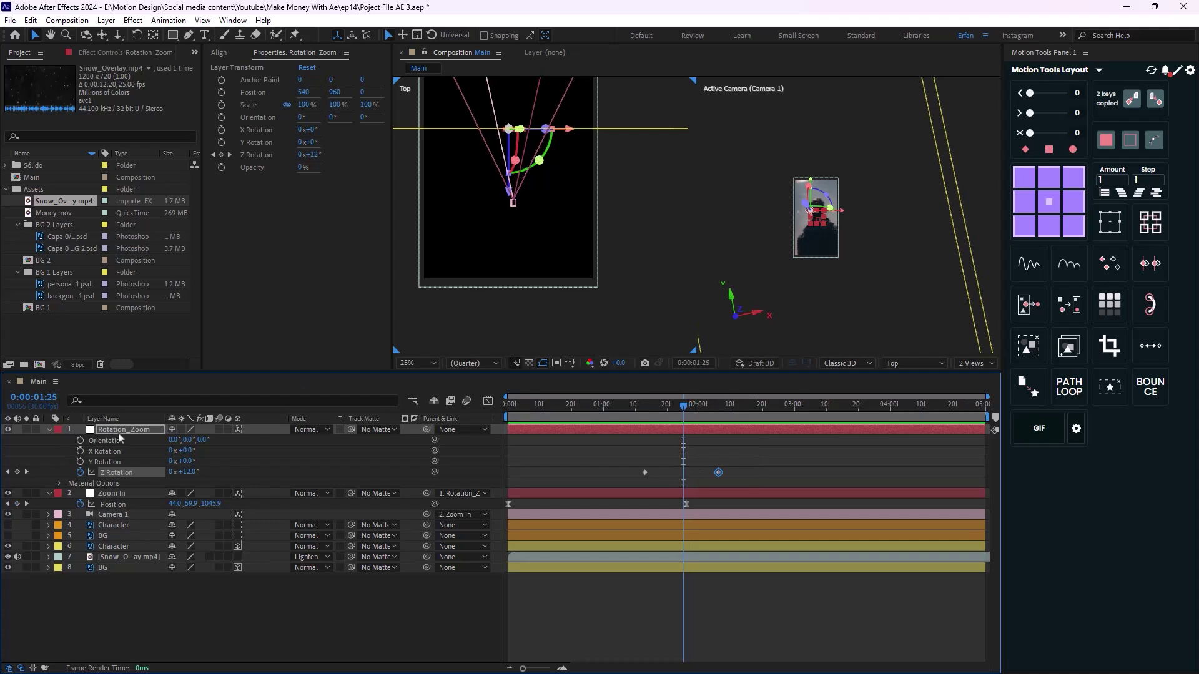
{"action": "key", "text": "p"}
{"action": "key", "text": "alt+shift+p"}
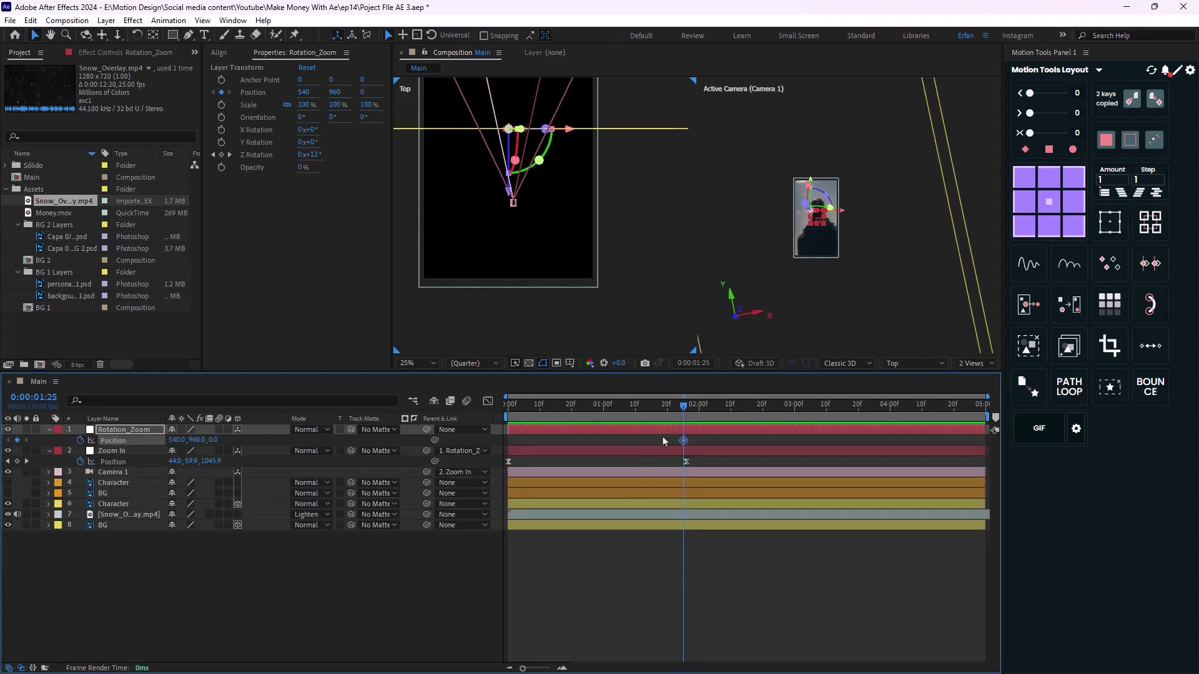
{"action": "key", "text": "u"}
{"action": "key", "text": "u"}
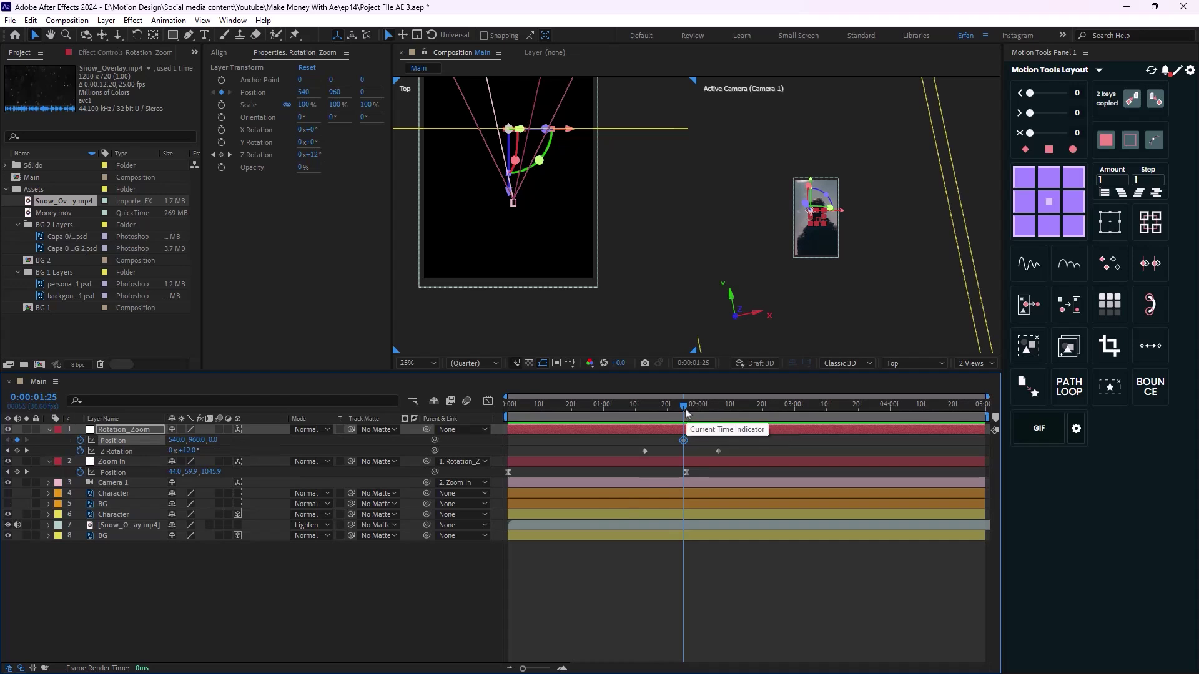
Keyframe Rotation_Zoom's Position at 2:08, shifting it sideways, to about 1106 in Y, and deeper along Z past the character.
{"action": "left_click_drag", "start_coordinate": [686, 410], "coordinate": [727, 426]}
{"action": "key", "text": "Page_Down"}
{"action": "key", "text": "Page_Down"}
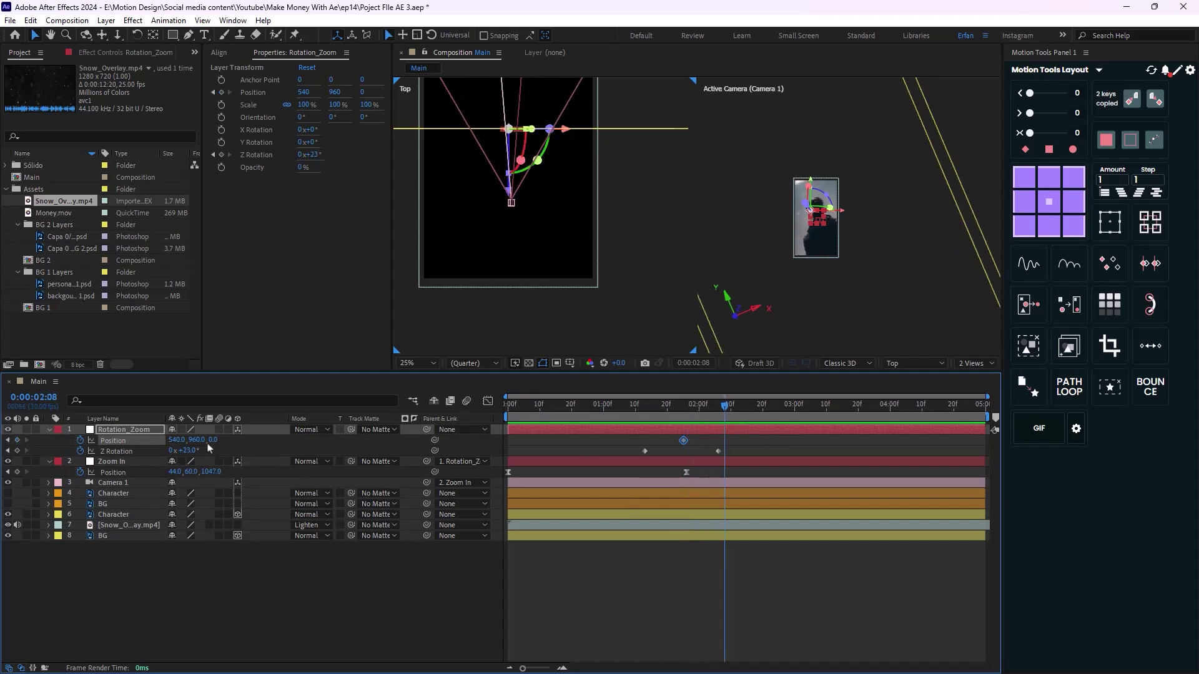
{"action": "scroll", "coordinate": [733, 233], "scroll_direction": "up", "scroll_amount": 1}
{"action": "left_click_drag", "start_coordinate": [733, 233], "coordinate": [743, 258]}
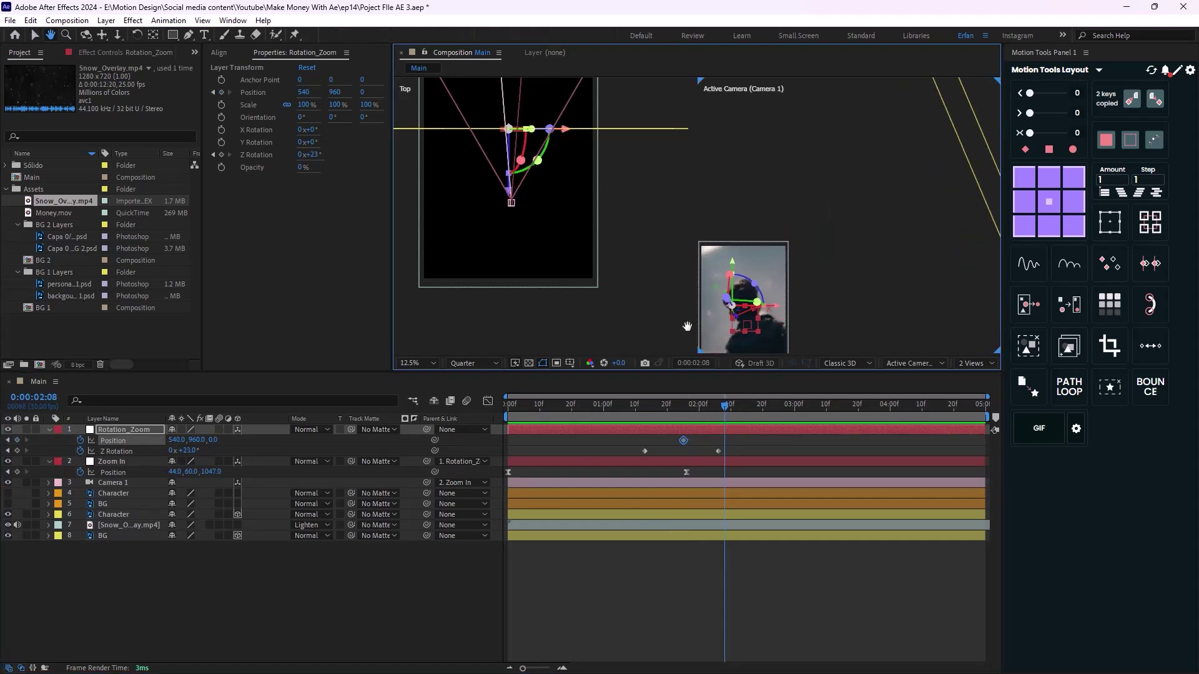
{"action": "key", "text": "v"}
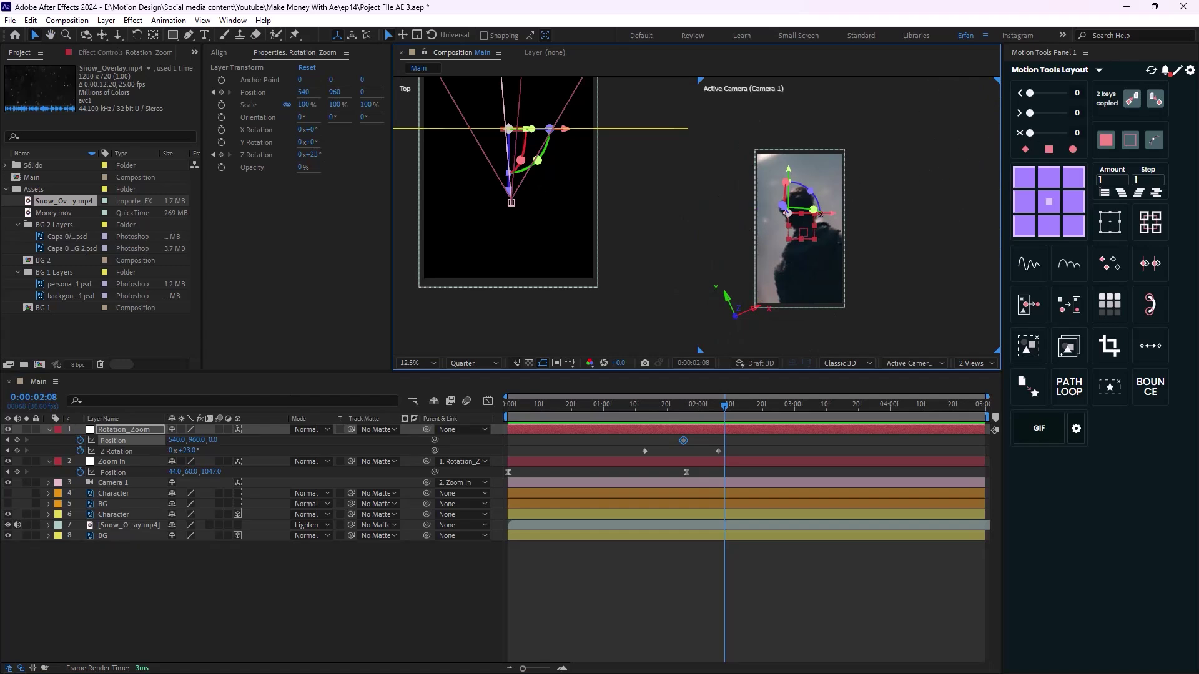
{"action": "left_click_drag", "start_coordinate": [648, 166], "coordinate": [680, 254]}
{"action": "left_click_drag", "start_coordinate": [196, 439], "coordinate": [416, 400]}
{"action": "key", "text": "ctrl+z"}
{"action": "key", "text": "ctrl+z"}
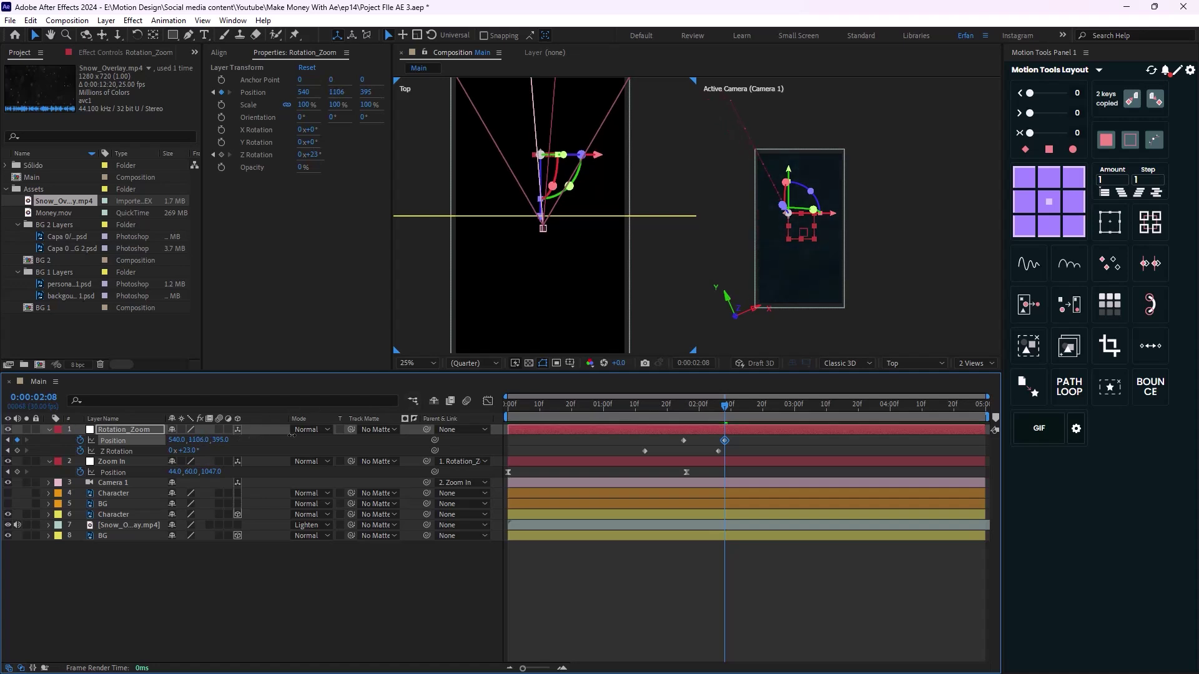
{"action": "left_click_drag", "start_coordinate": [180, 440], "coordinate": [331, 436]}
{"action": "left_click_drag", "start_coordinate": [724, 405], "coordinate": [726, 447]}
{"action": "left_click_drag", "start_coordinate": [216, 440], "coordinate": [249, 445]}
Switch the composition viewer to a single Active Camera view at 12.5% and preview the zoom and rotation from the start.
{"action": "left_click_drag", "start_coordinate": [724, 409], "coordinate": [429, 435]}
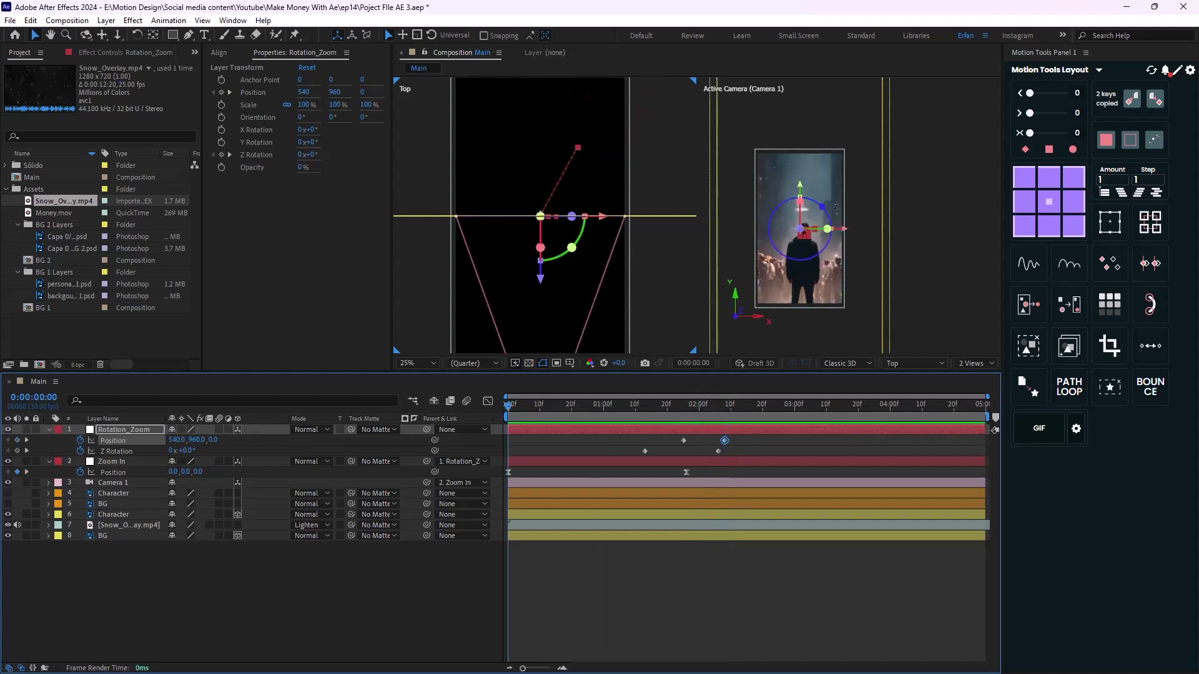
{"action": "key", "text": "Home"}
{"action": "left_click", "coordinate": [430, 559]}
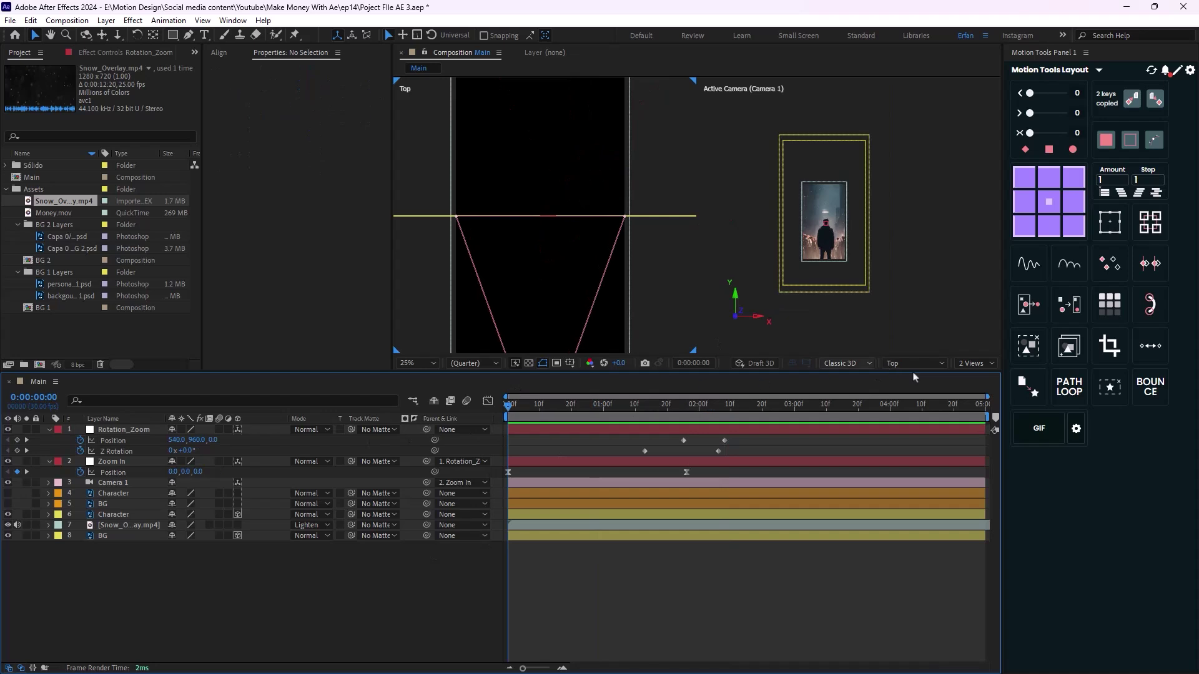
{"action": "left_click", "coordinate": [974, 363]}
{"action": "left_click", "coordinate": [978, 376]}
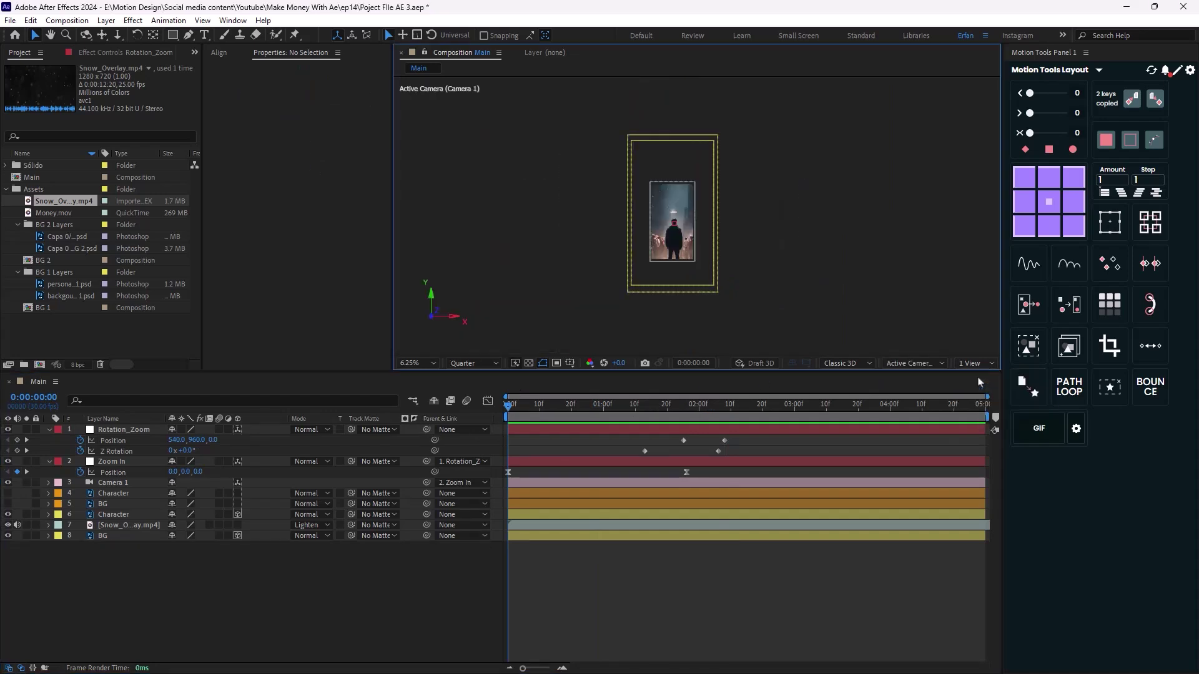
{"action": "key", "text": "period"}
{"action": "key", "text": "period"}
{"action": "left_click_drag", "start_coordinate": [768, 245], "coordinate": [838, 235]}
{"action": "key", "text": "comma"}
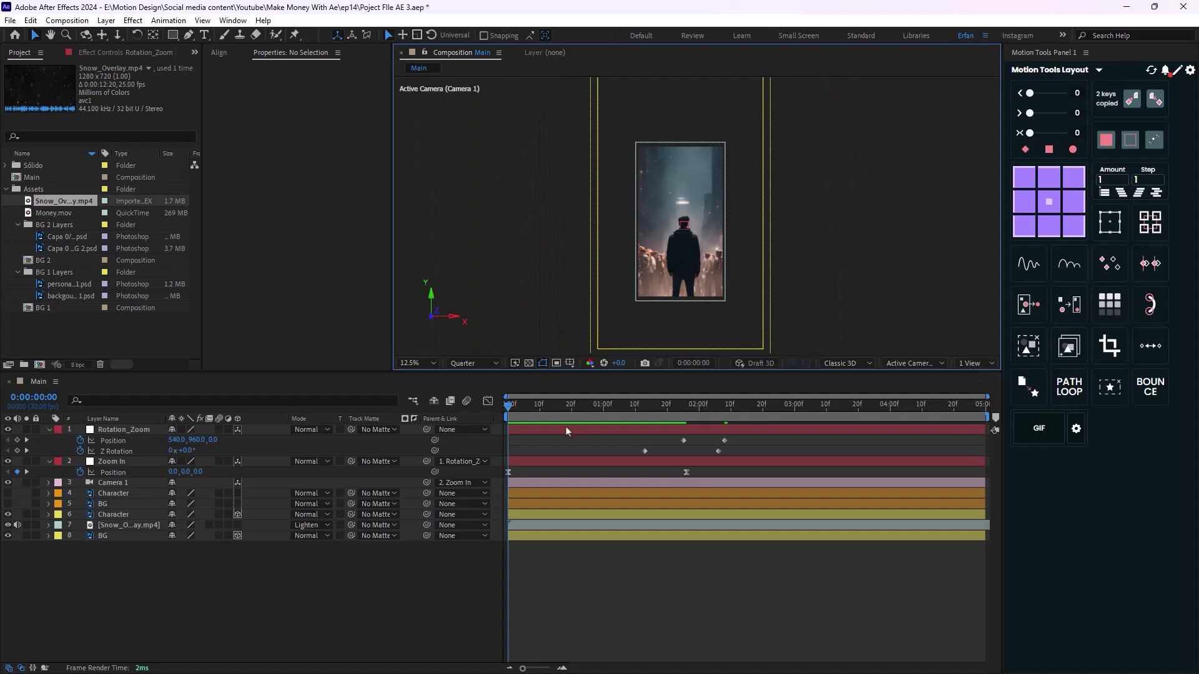
{"action": "left_click", "coordinate": [435, 593]}
{"action": "key", "text": "space"}
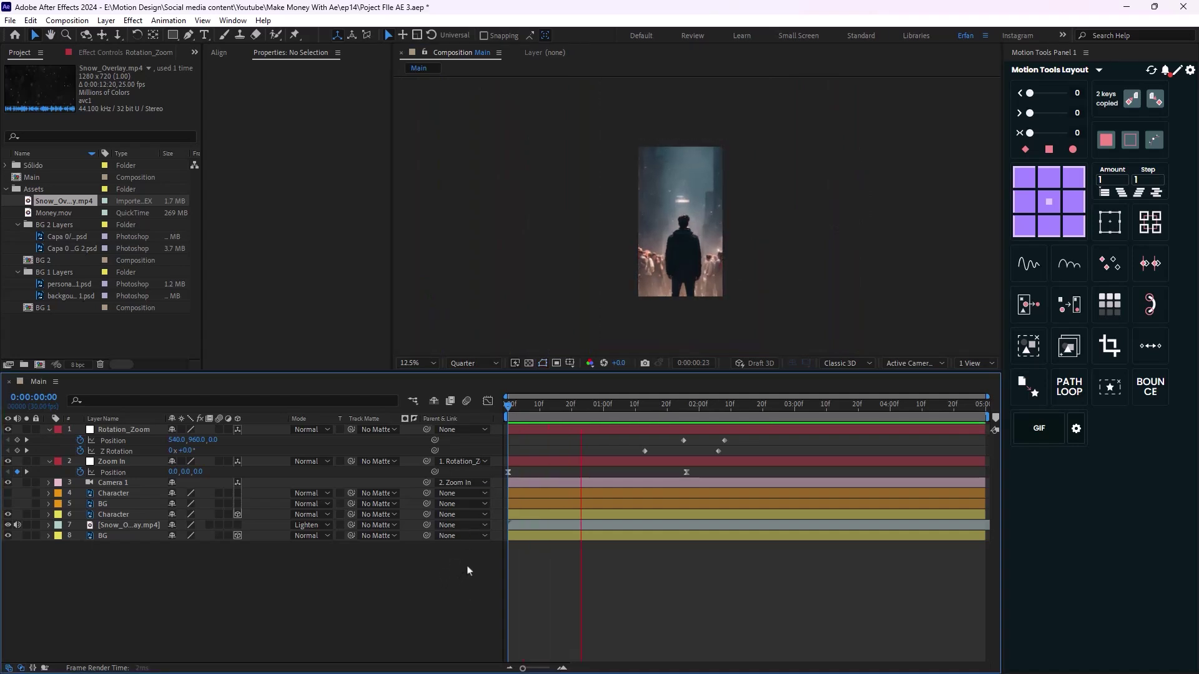
{"action": "key", "text": "space"}
Apply Easy Ease to Rotation_Zoom's Z Rotation keyframes and show their speed graph.
{"action": "left_click_drag", "start_coordinate": [744, 429], "coordinate": [680, 475]}
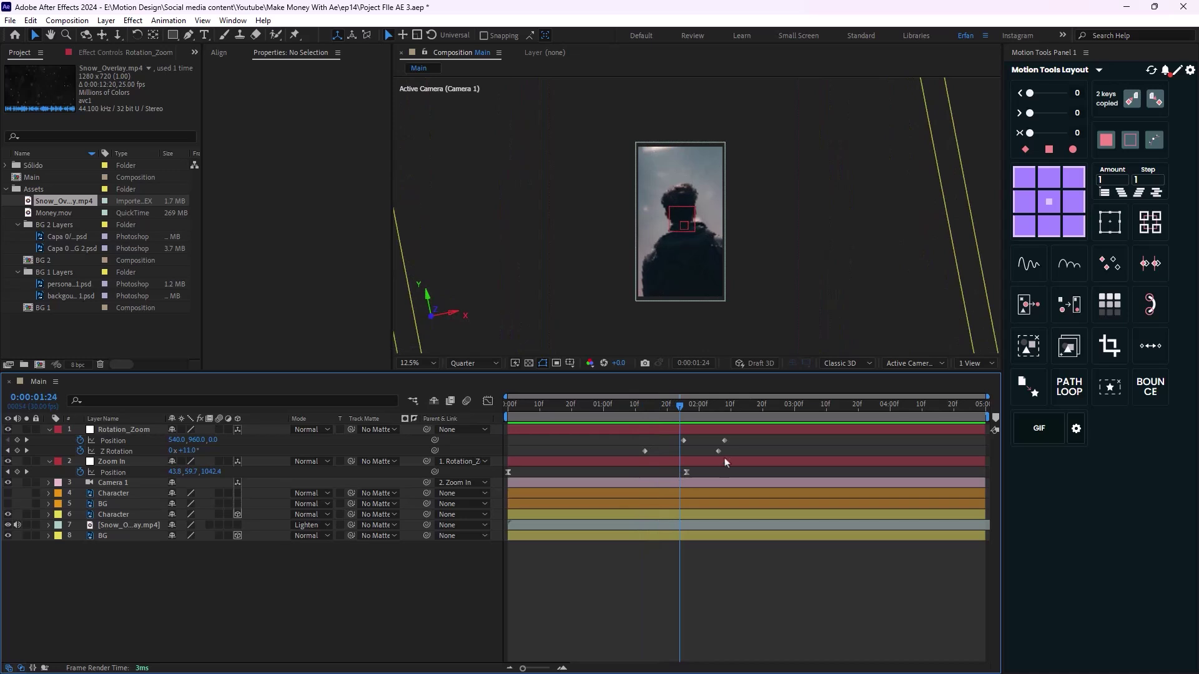
{"action": "left_click", "coordinate": [116, 451]}
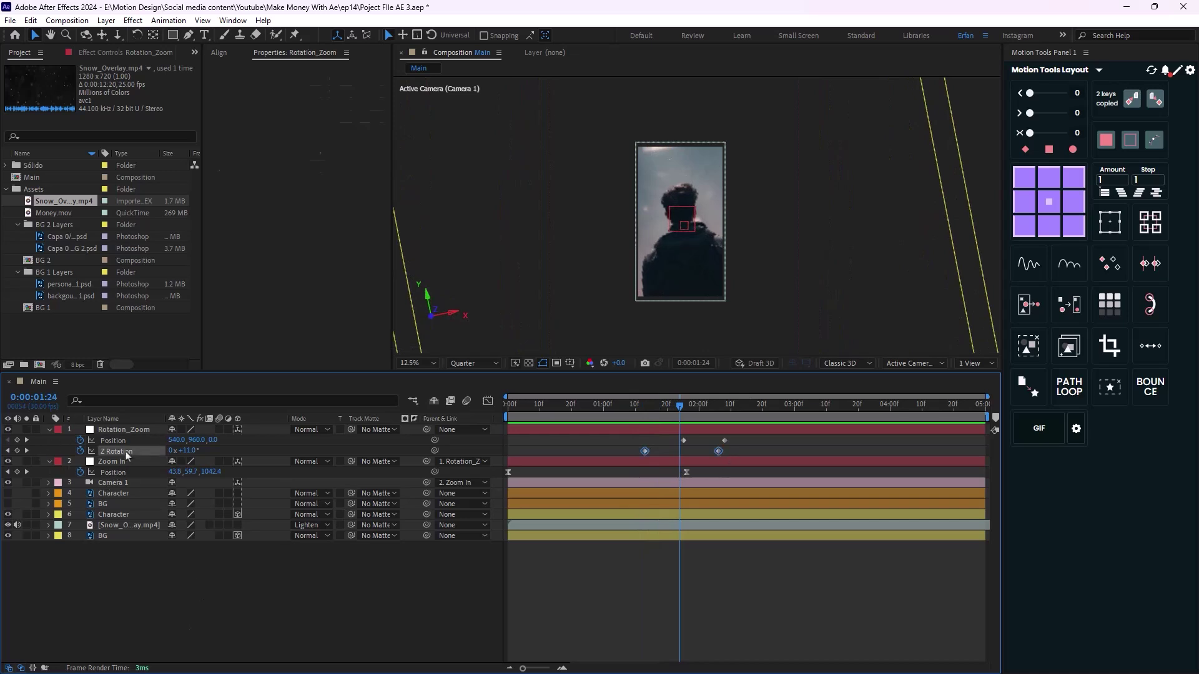
{"action": "key", "text": "F9"}
{"action": "key", "text": "shift+F3"}
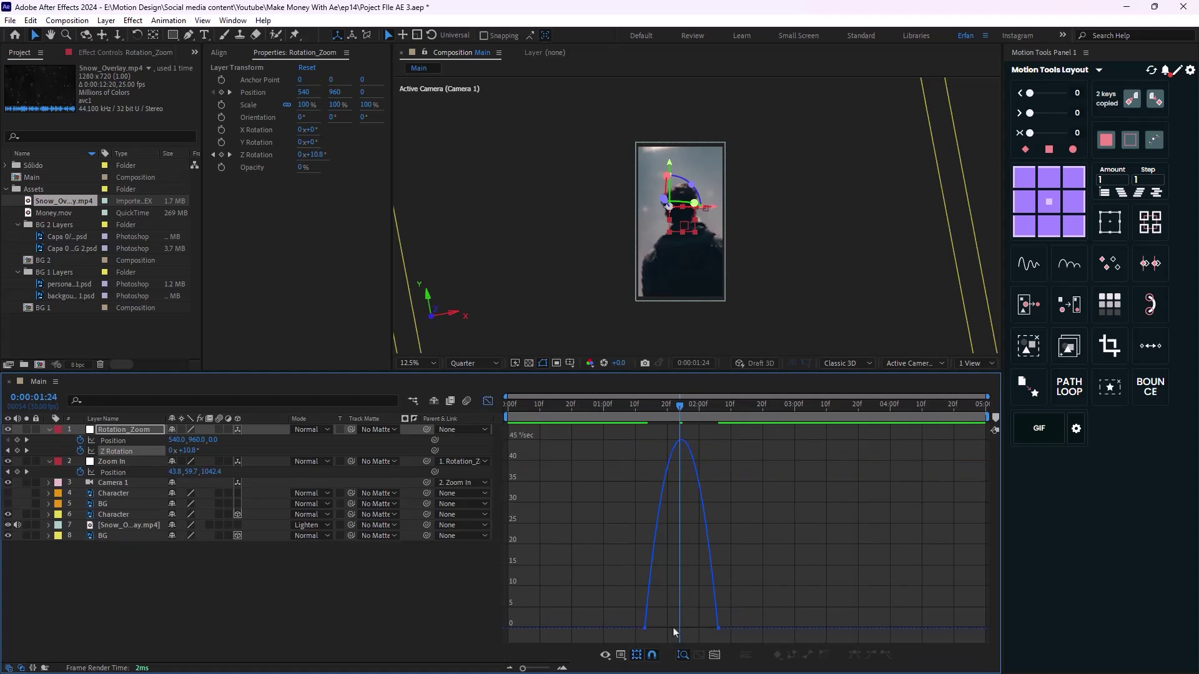
Shape the Z Rotation speed curve to start slowly and end fast, moving its last keyframe to 2:08, and preview the motion in the layer-bar timeline.
{"action": "left_click_drag", "start_coordinate": [717, 629], "coordinate": [724, 487]}
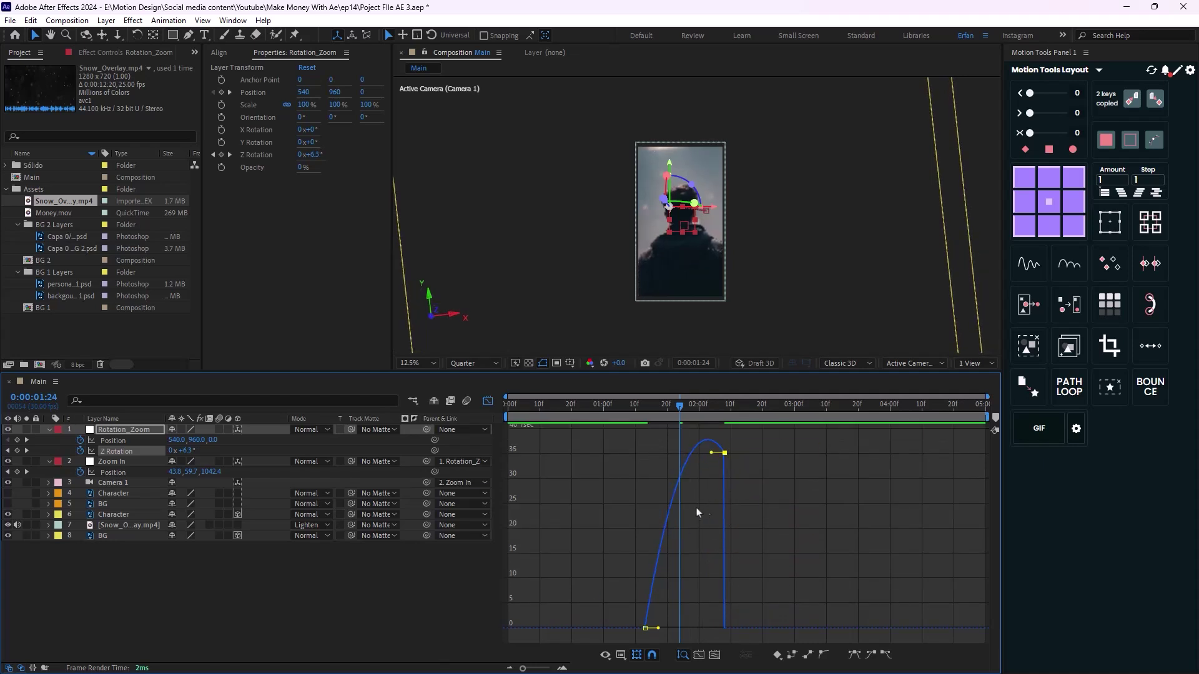
{"action": "left_click_drag", "start_coordinate": [647, 630], "coordinate": [649, 606]}
{"action": "key", "text": "space"}
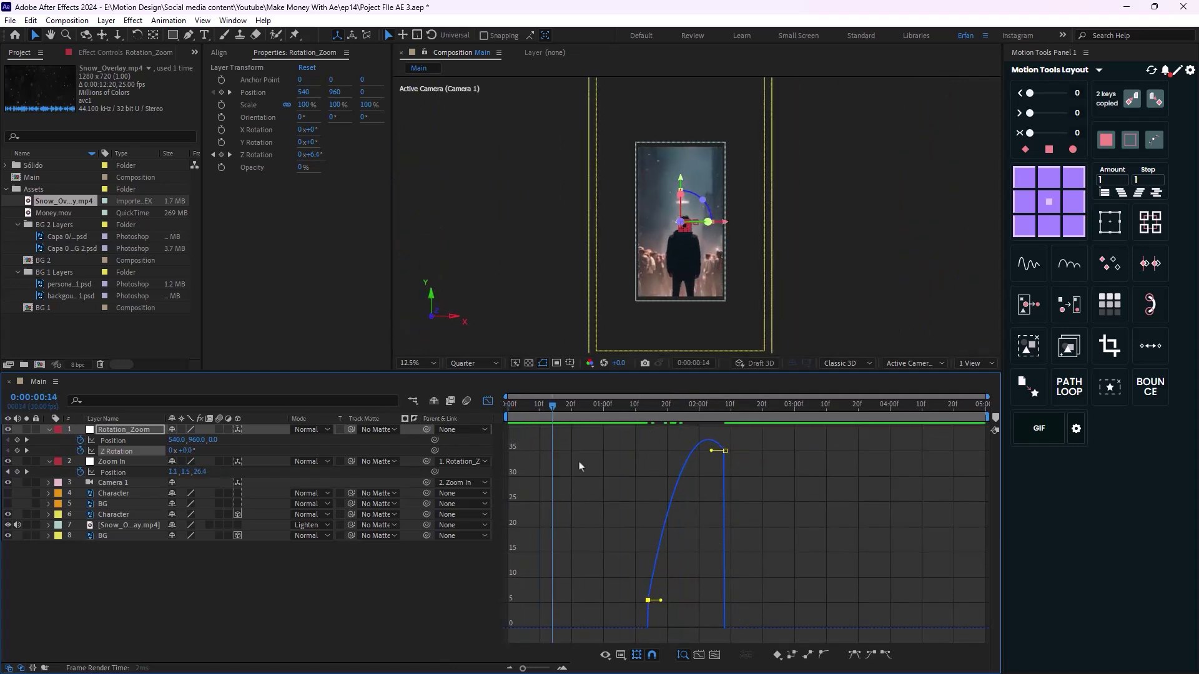
{"action": "key", "text": "space"}
{"action": "key", "text": "shift+F3"}
{"action": "key", "text": "space"}
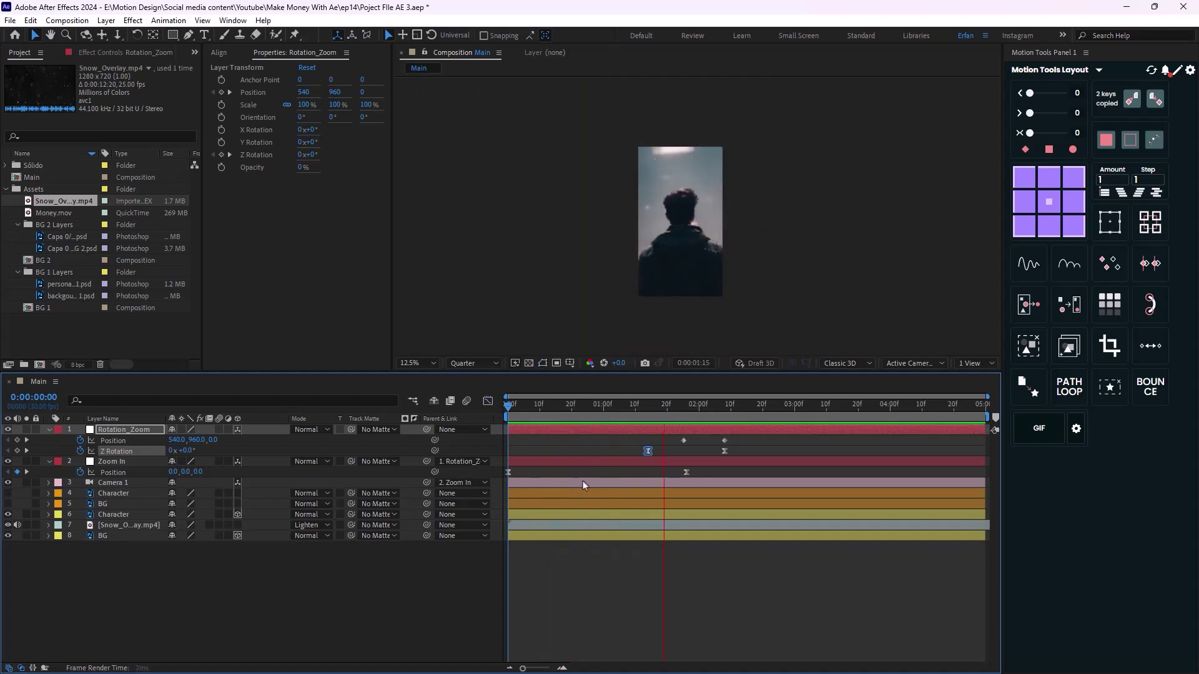
{"action": "key", "text": "space"}
Easy Ease Rotation_Zoom's Position keyframes, slightly raise the speed at the 1:25 keyframe in the graph, and preview the camera move from the start.
{"action": "left_click_drag", "start_coordinate": [732, 406], "coordinate": [678, 442]}
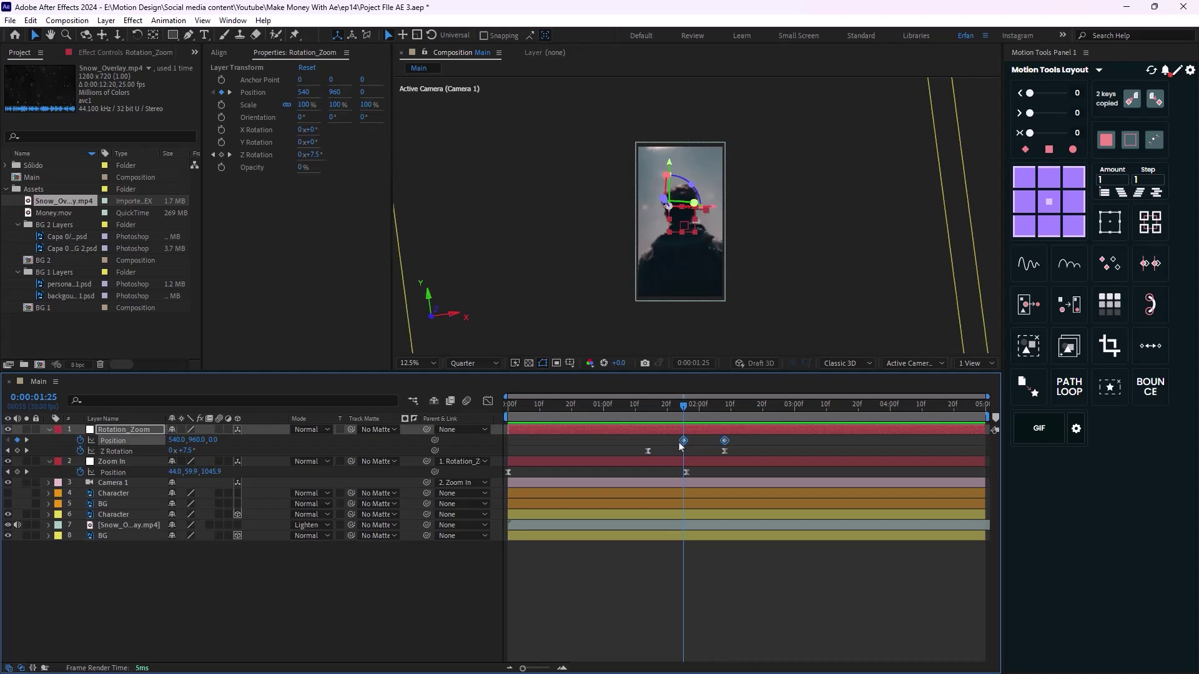
{"action": "key", "text": "shift+F3"}
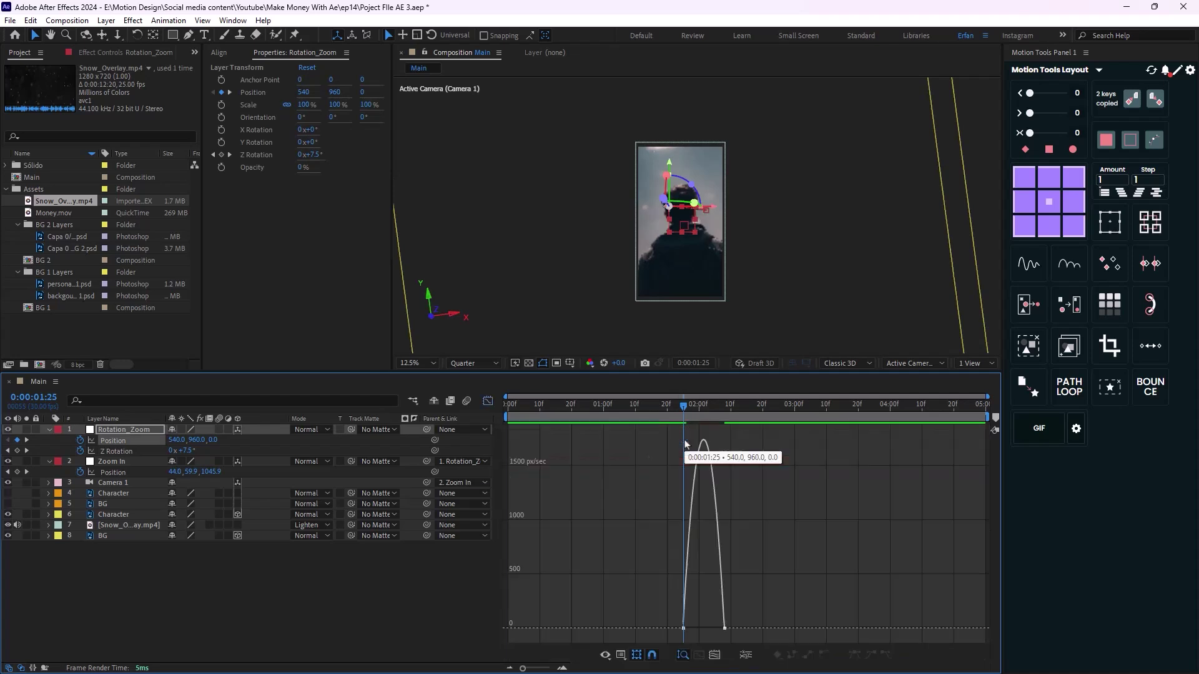
{"action": "left_click", "coordinate": [684, 628]}
{"action": "mouse_move", "coordinate": [691, 628]}
{"action": "left_mouse_down"}
{"action": "mouse_move", "coordinate": [711, 633]}
{"action": "mouse_move", "coordinate": [684, 614]}
{"action": "left_mouse_up"}
{"action": "key", "text": "Home"}
{"action": "key", "text": "shift+F3"}
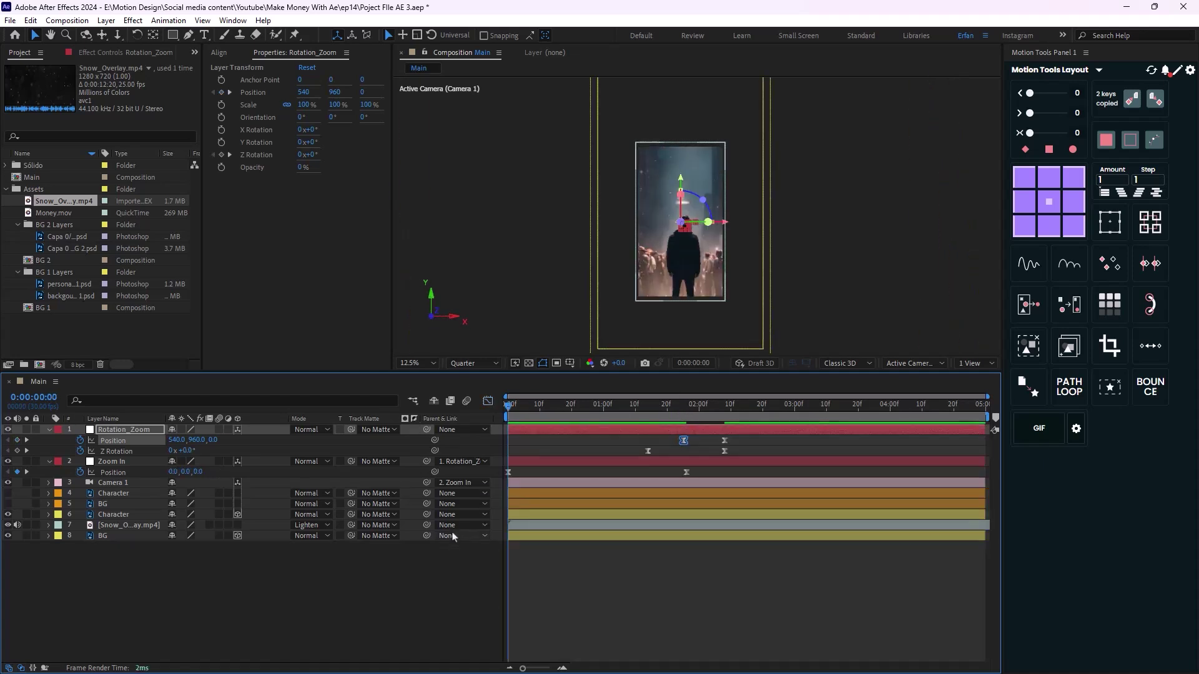
{"action": "left_click", "coordinate": [423, 610]}
{"action": "key", "text": "space"}
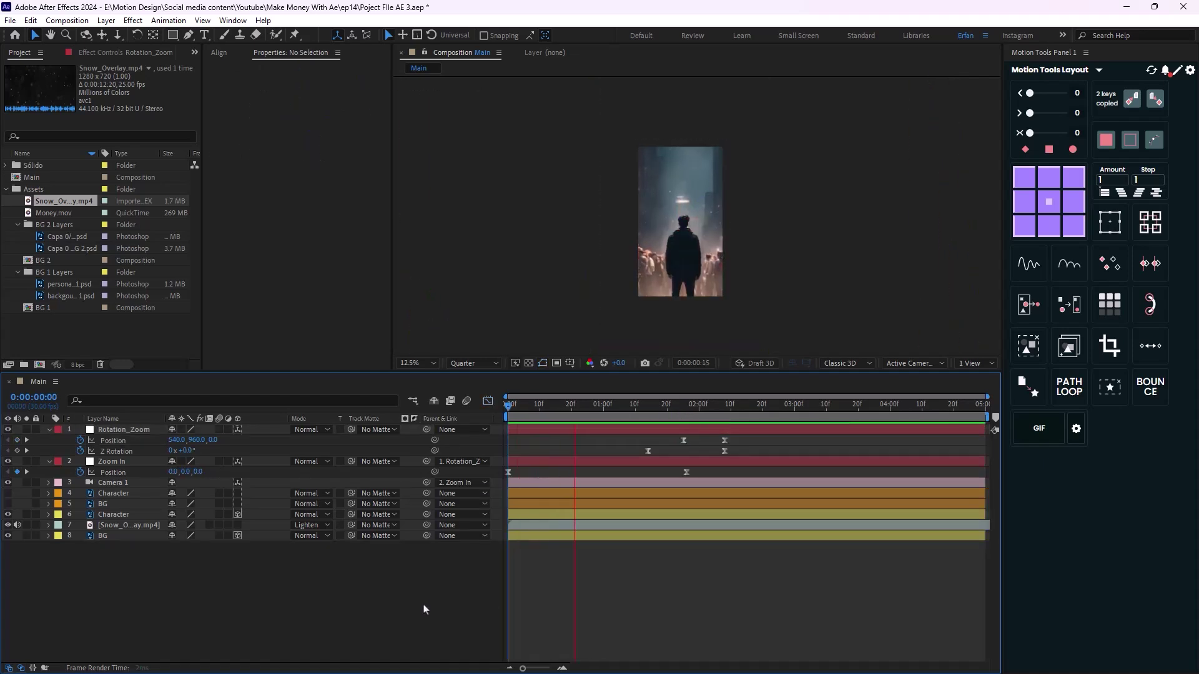
{"action": "key", "text": "space"}
{"action": "key", "text": "space"}
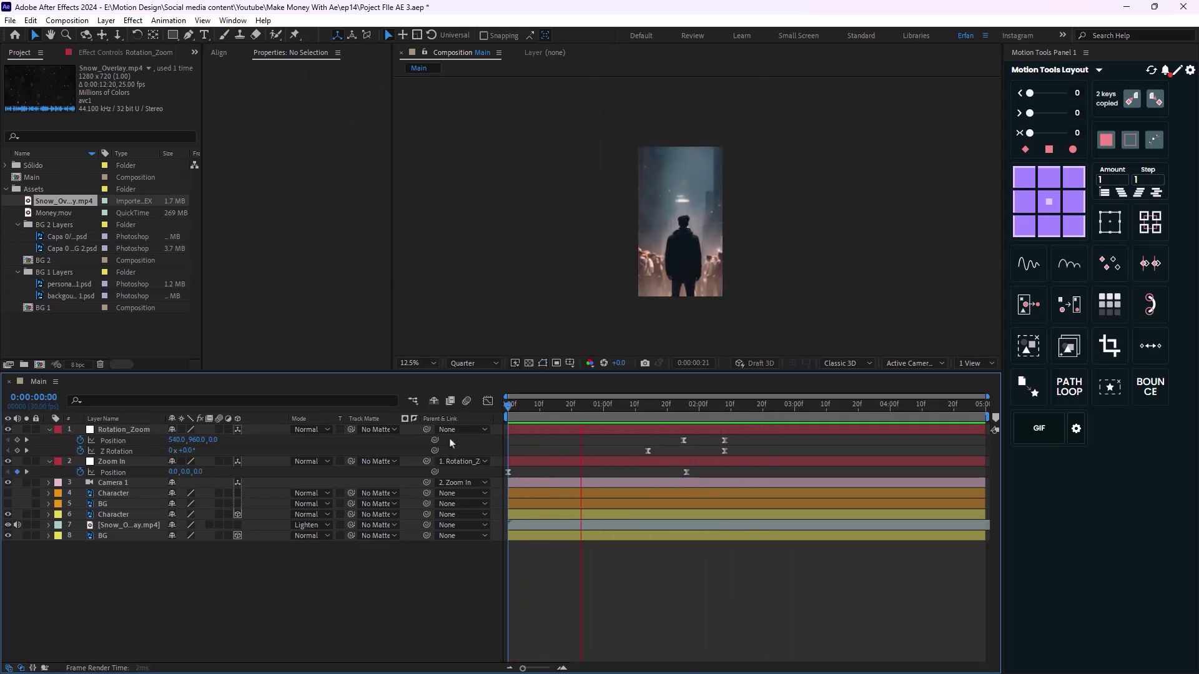
{"action": "key", "text": "space"}
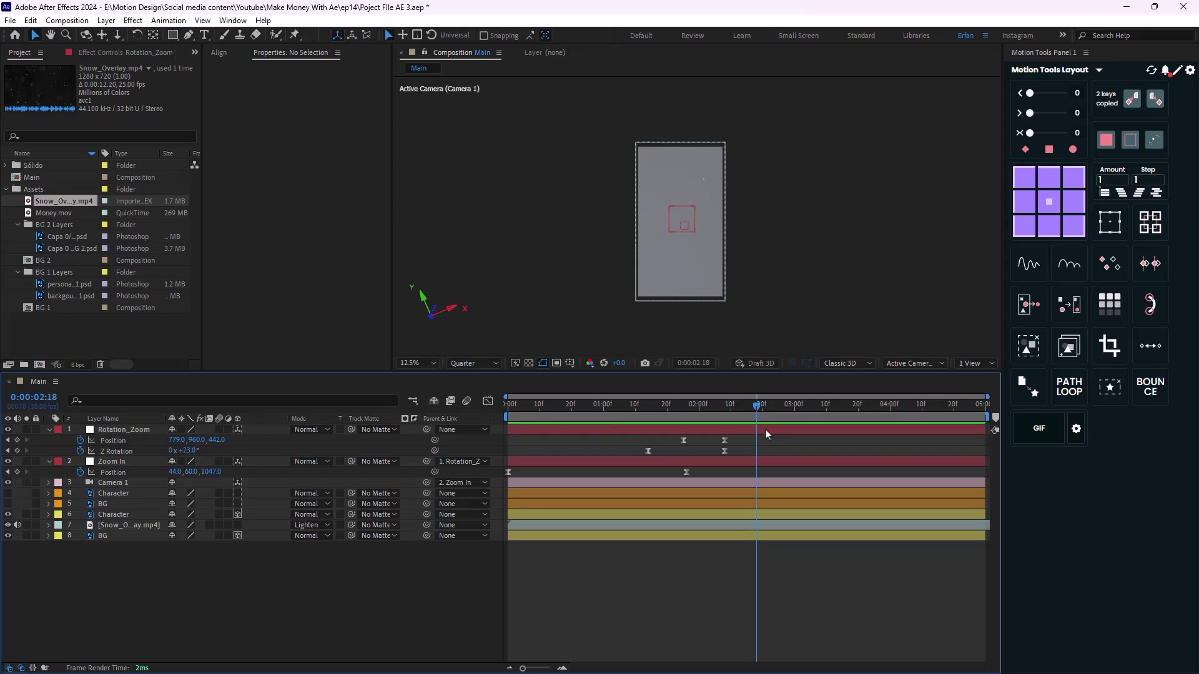
Make the orange Character and BG layers of the second scene visible and return to the start of the timeline.
{"action": "mouse_move", "coordinate": [753, 415]}
{"action": "left_mouse_down"}
{"action": "mouse_move", "coordinate": [527, 415]}
{"action": "mouse_move", "coordinate": [734, 416]}
{"action": "left_mouse_up"}
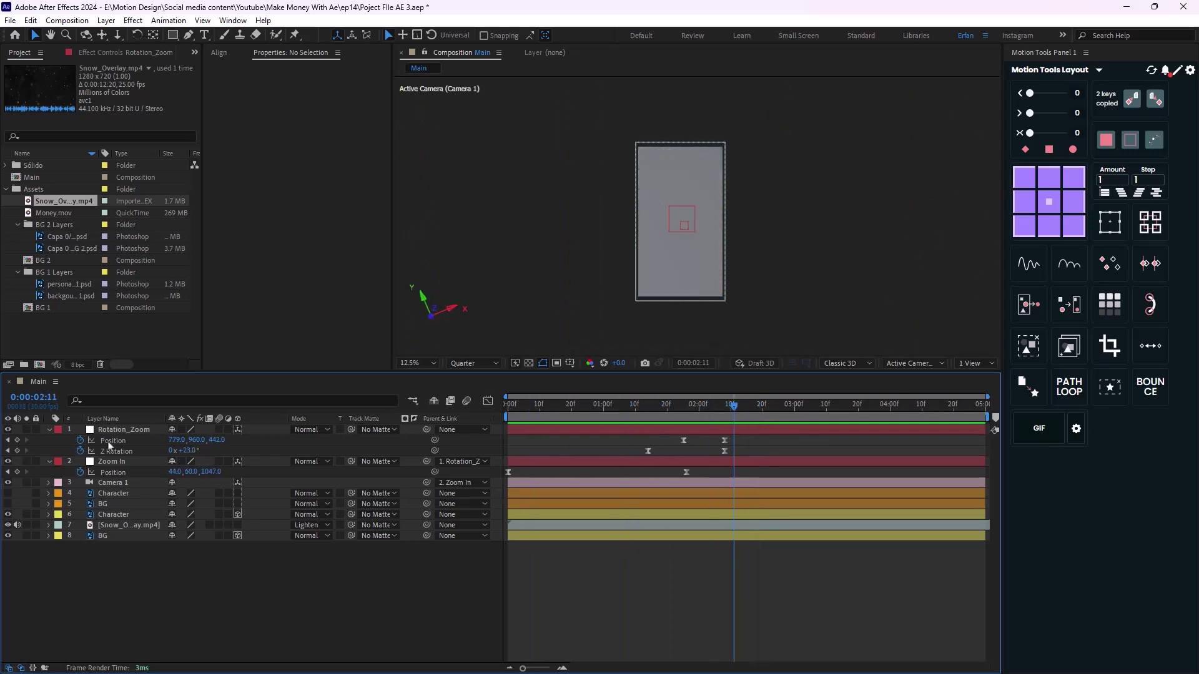
{"action": "left_click_drag", "start_coordinate": [9, 493], "coordinate": [8, 504]}
{"action": "key", "text": "Page_Up"}
{"action": "left_click_drag", "start_coordinate": [718, 415], "coordinate": [491, 455]}
Delay the orange Character and BG layers to start at 2:08 and preview the cut to the second scene.
{"action": "left_click", "coordinate": [119, 493]}
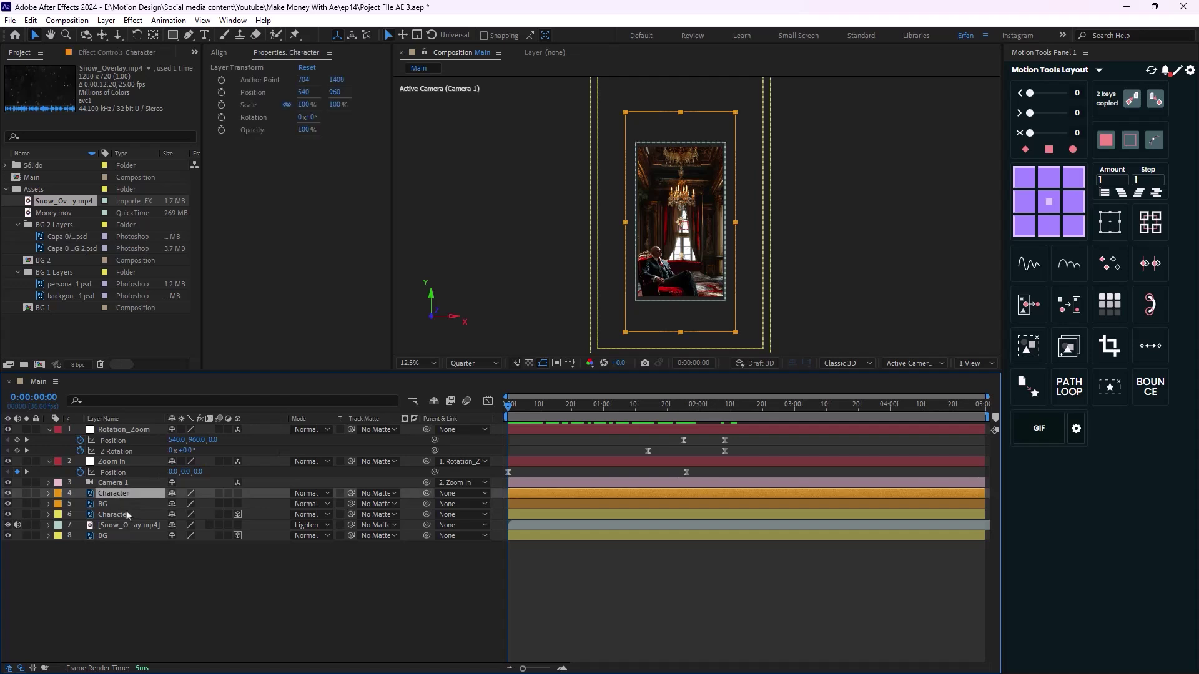
{"action": "left_click", "coordinate": [122, 504], "text": "shift"}
{"action": "left_click_drag", "start_coordinate": [566, 501], "coordinate": [767, 501]}
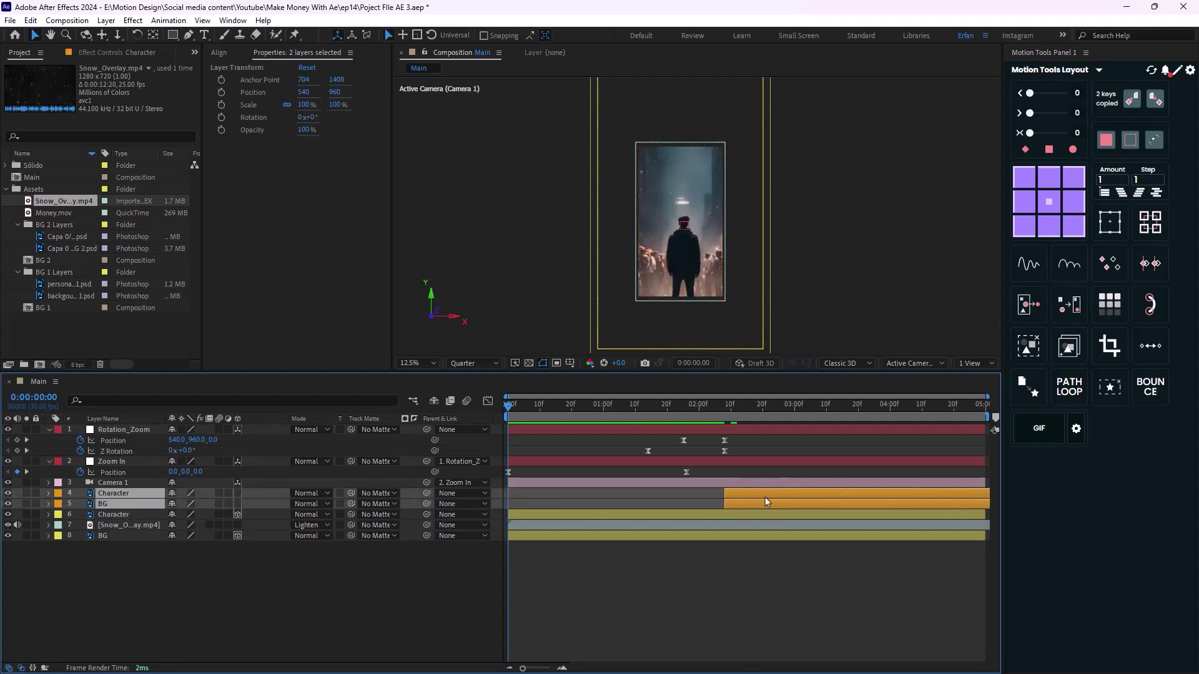
{"action": "left_click", "coordinate": [325, 596]}
{"action": "key", "text": "space"}
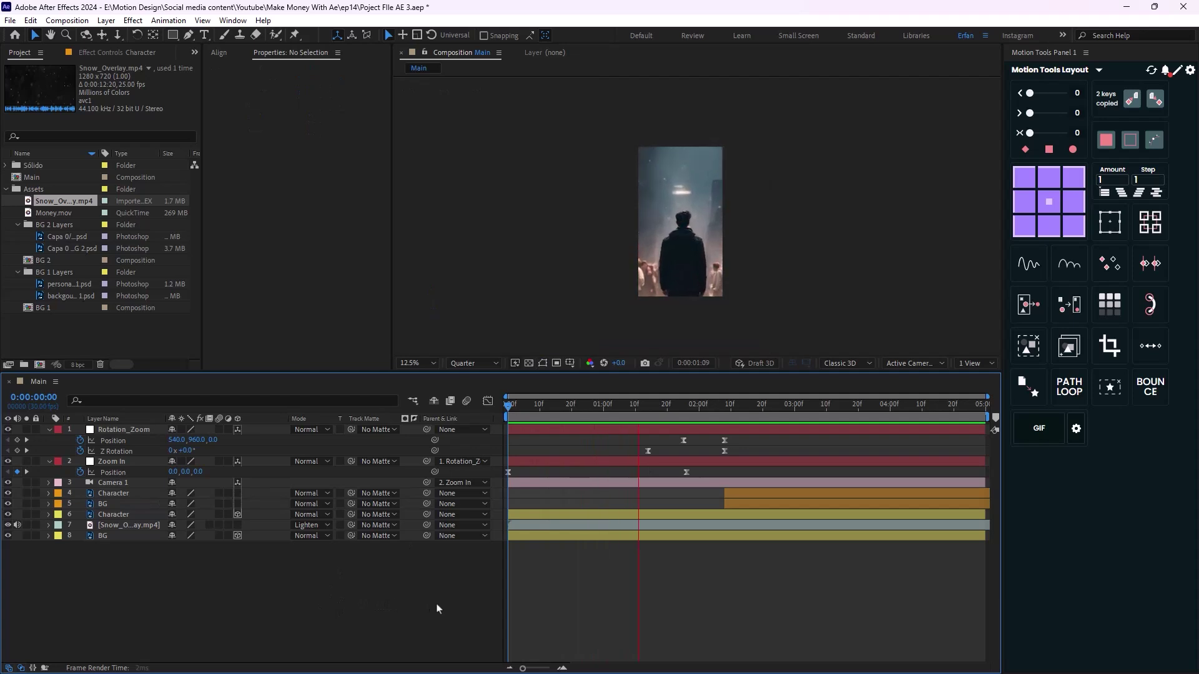
{"action": "key", "text": "space"}
Turn the orange Character and BG layers into 3D layers and check the frames around 2:08.
{"action": "left_click_drag", "start_coordinate": [748, 413], "coordinate": [724, 422]}
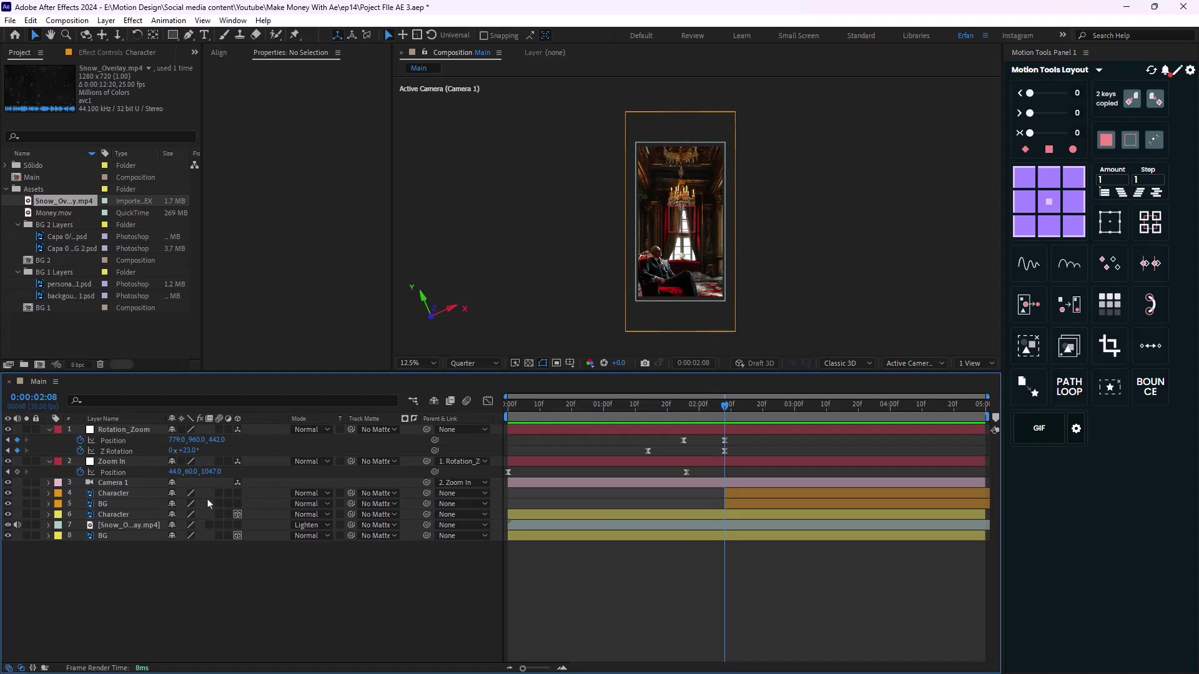
{"action": "left_click", "coordinate": [237, 503]}
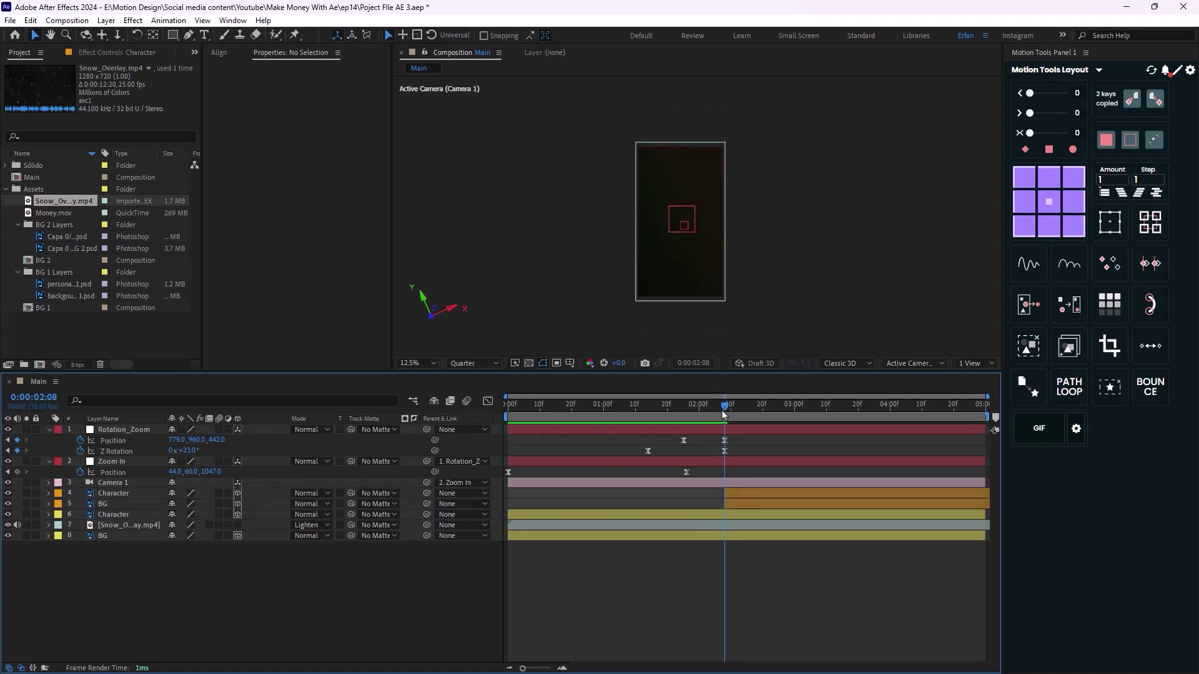
{"action": "left_click_drag", "start_coordinate": [643, 422], "coordinate": [720, 452]}
{"action": "key", "text": "space"}
Split the composition viewer into two views showing Top and Active Camera.
{"action": "scroll", "coordinate": [760, 261], "scroll_direction": "down", "scroll_amount": 2}
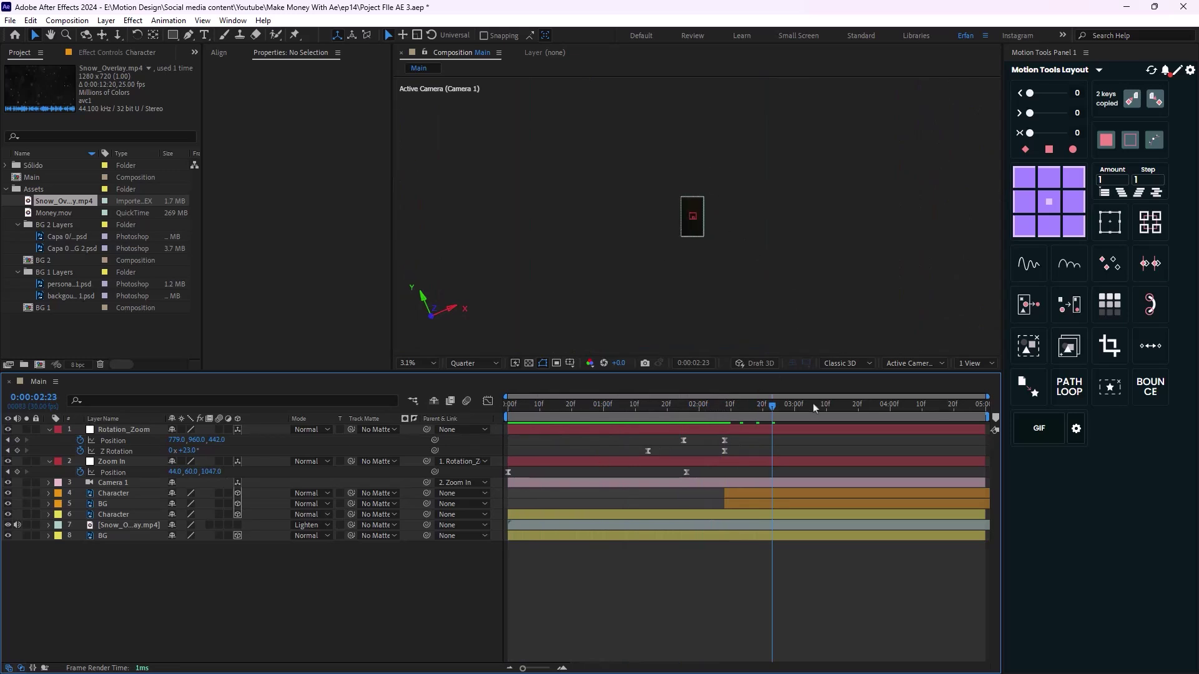
{"action": "left_click", "coordinate": [972, 364]}
{"action": "left_click", "coordinate": [972, 398]}
{"action": "left_click", "coordinate": [279, 580]}
Extend the orange Character and BG layers back to the start of the timeline.
{"action": "left_click", "coordinate": [121, 493]}
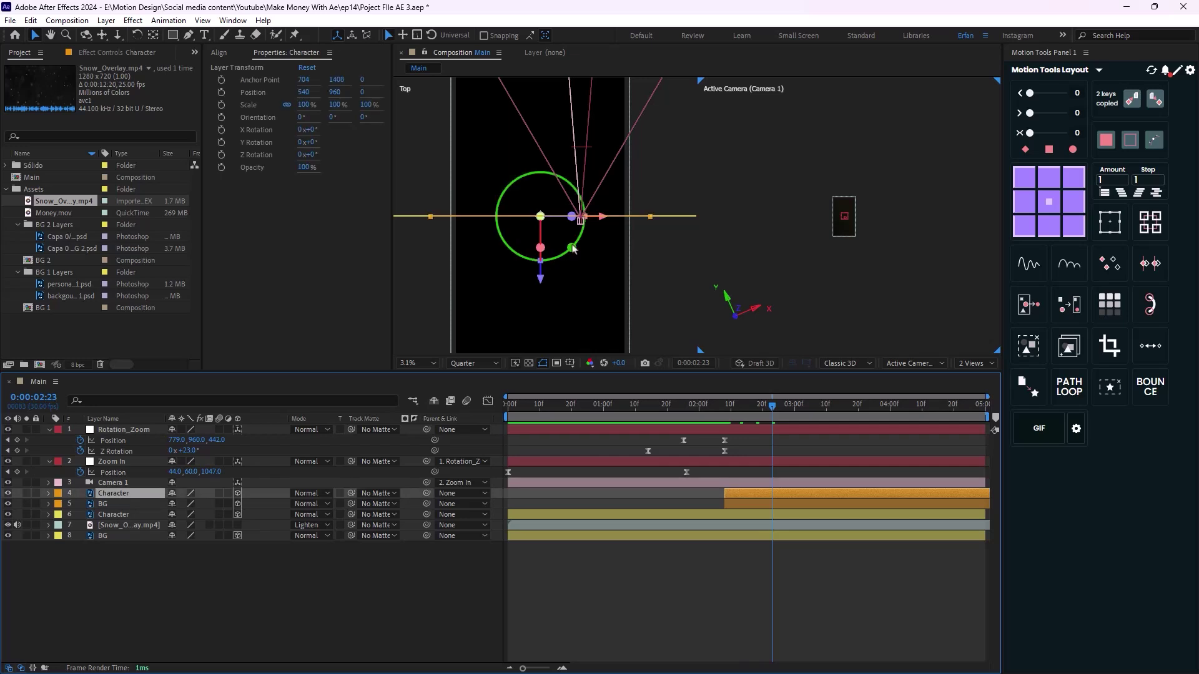
{"action": "left_click_drag", "start_coordinate": [721, 495], "coordinate": [504, 494]}
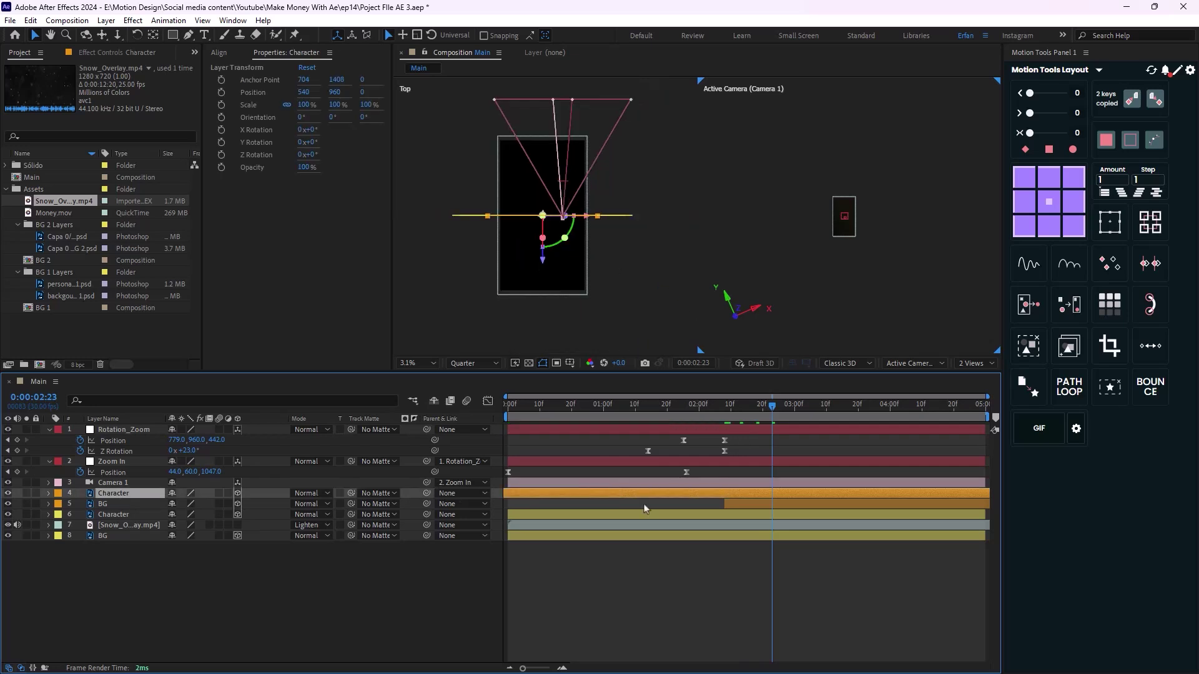
{"action": "left_click_drag", "start_coordinate": [721, 503], "coordinate": [504, 503]}
At 2:12, place the orange BG layer beyond the camera at about X 772 and Z 2016.
{"action": "left_click_drag", "start_coordinate": [773, 417], "coordinate": [633, 420]}
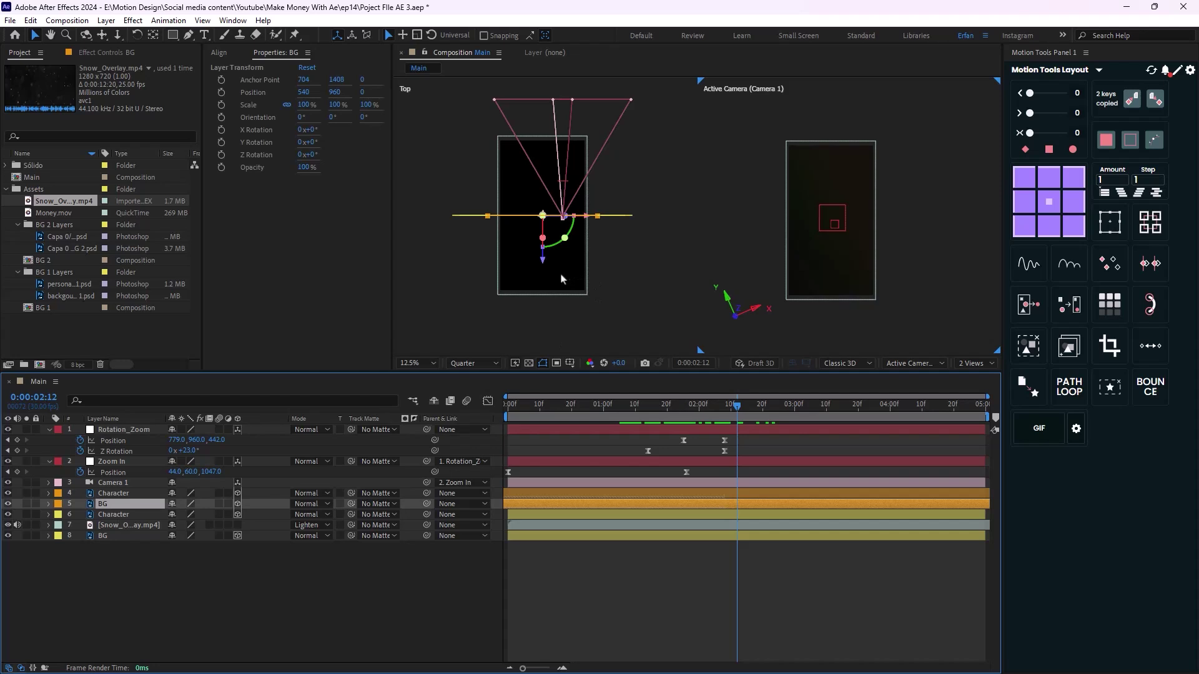
{"action": "left_click_drag", "start_coordinate": [543, 261], "coordinate": [498, 181]}
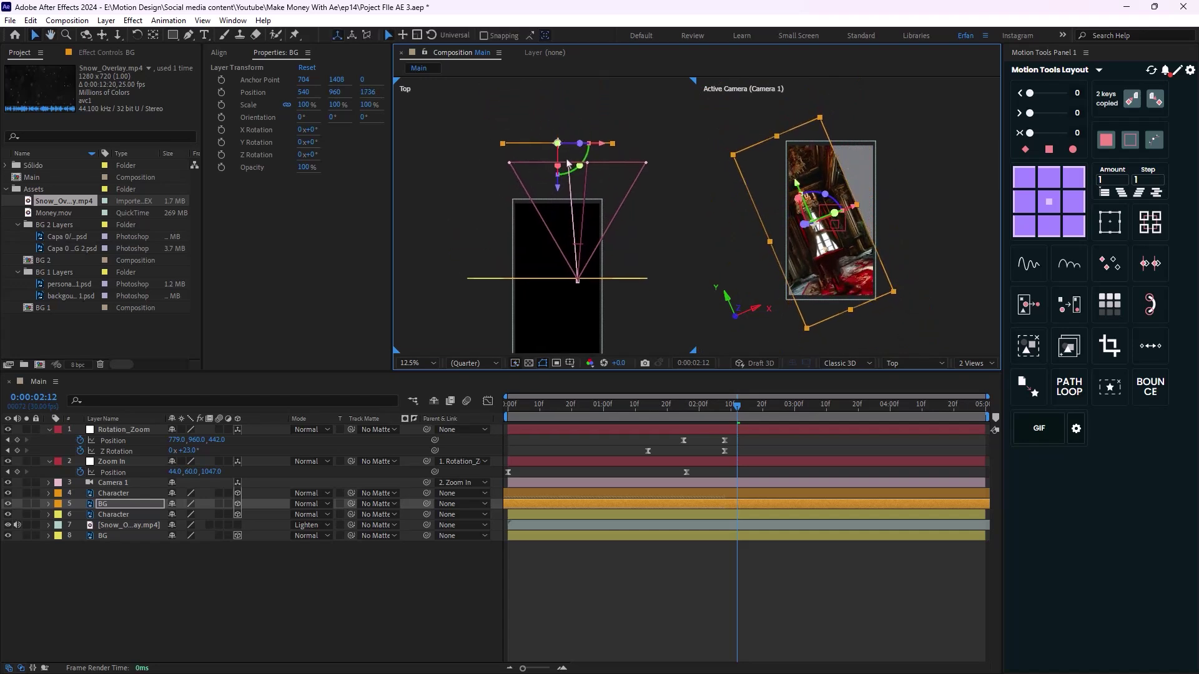
{"action": "mouse_move", "coordinate": [560, 188]}
{"action": "left_mouse_down"}
{"action": "mouse_move", "coordinate": [560, 158]}
{"action": "mouse_move", "coordinate": [560, 168]}
{"action": "left_mouse_up"}
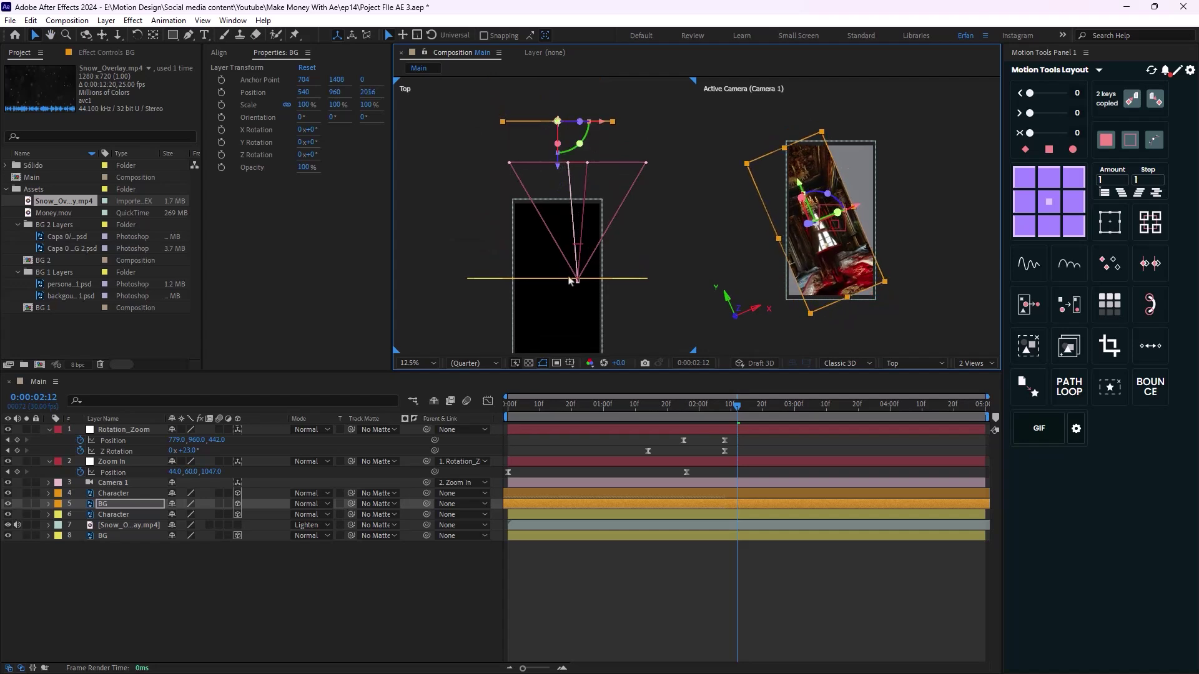
{"action": "left_click_drag", "start_coordinate": [601, 125], "coordinate": [619, 125]}
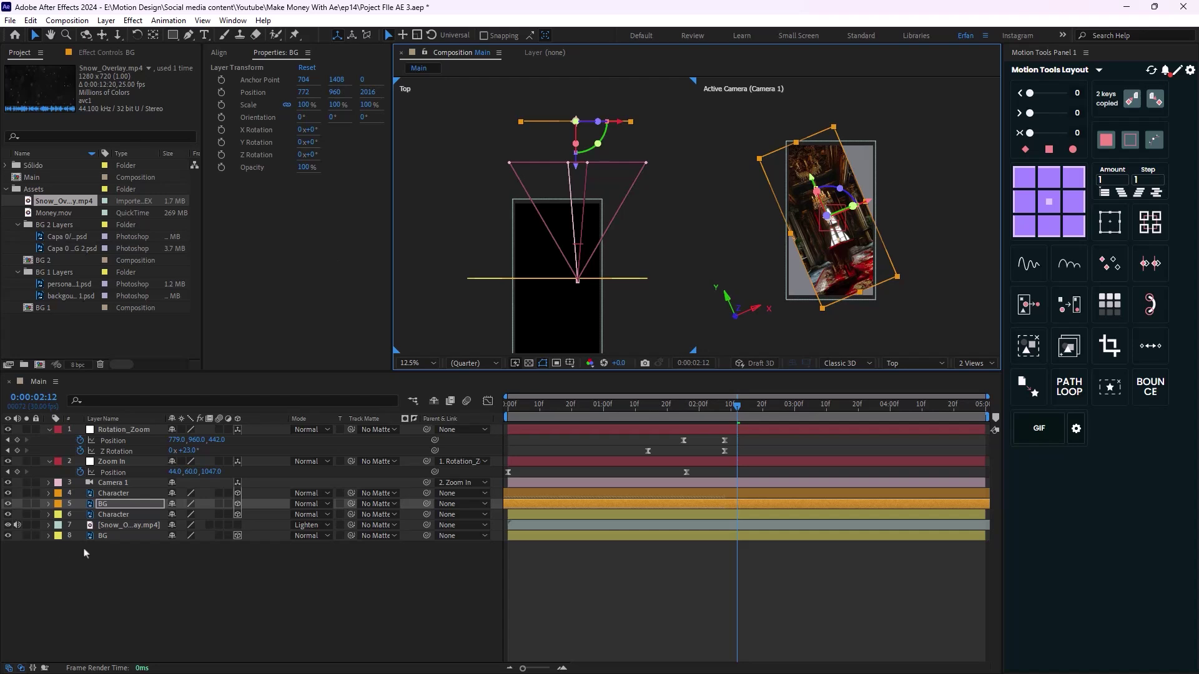
Set the orange BG layer's Z Rotation to 24° and shift it to about X 836, Y 988.5 to fill the camera frame.
{"action": "key", "text": "r"}
{"action": "left_click_drag", "start_coordinate": [186, 547], "coordinate": [200, 547]}
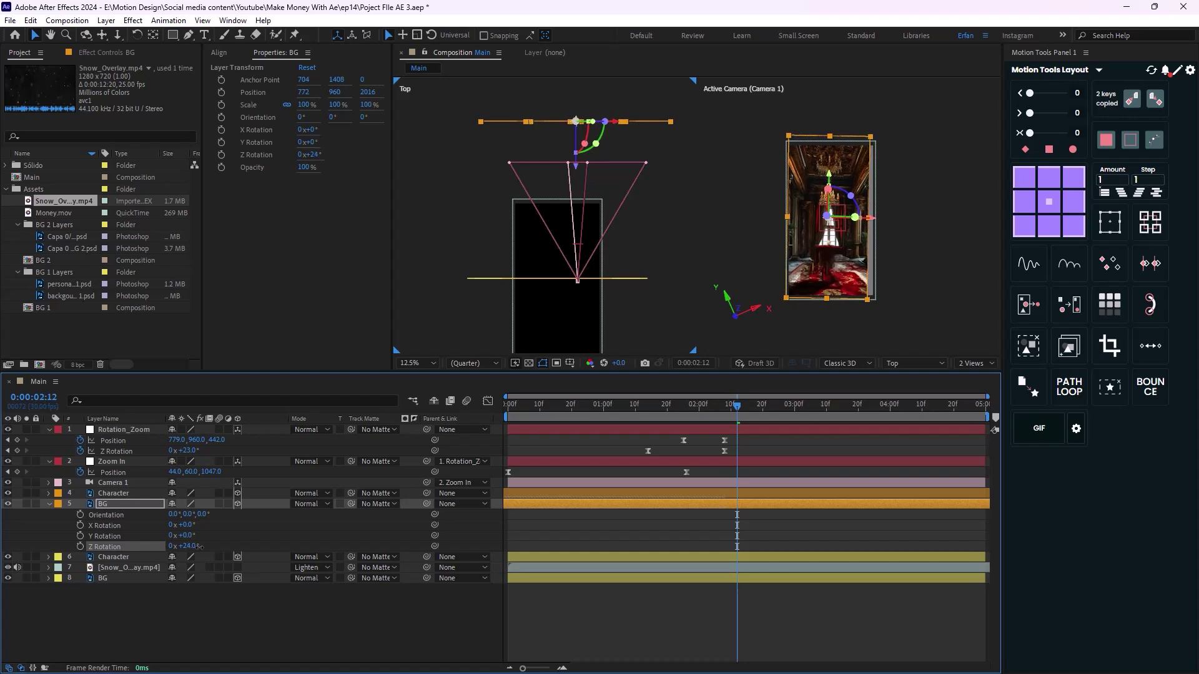
{"action": "left_click_drag", "start_coordinate": [612, 125], "coordinate": [616, 128]}
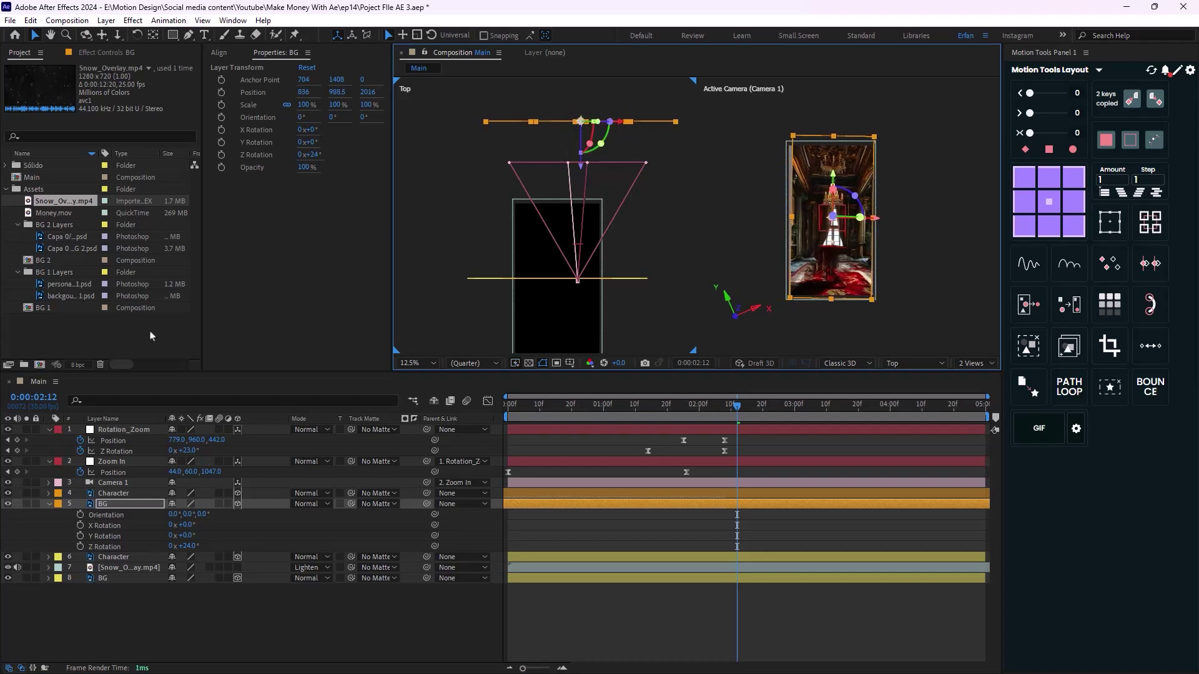
Place the orange Character layer in front of its BG at about 702.5, 1029, 1880 with a Z Rotation of 23°.
{"action": "left_click", "coordinate": [112, 493]}
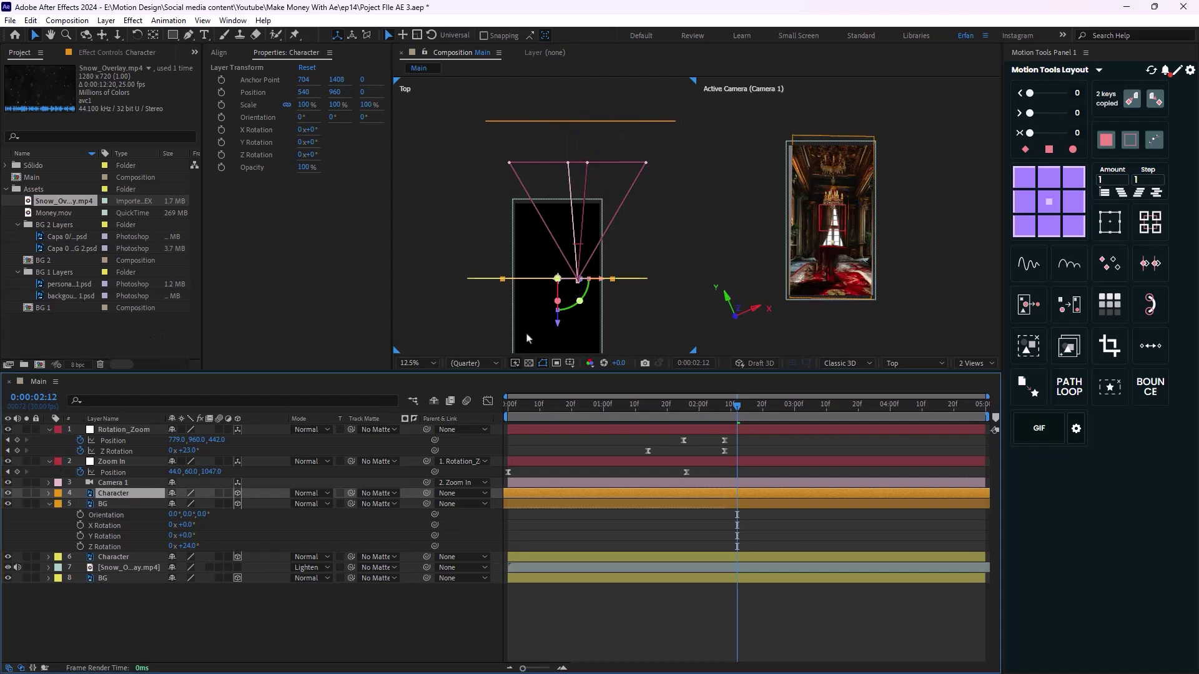
{"action": "left_click_drag", "start_coordinate": [558, 305], "coordinate": [550, 176]}
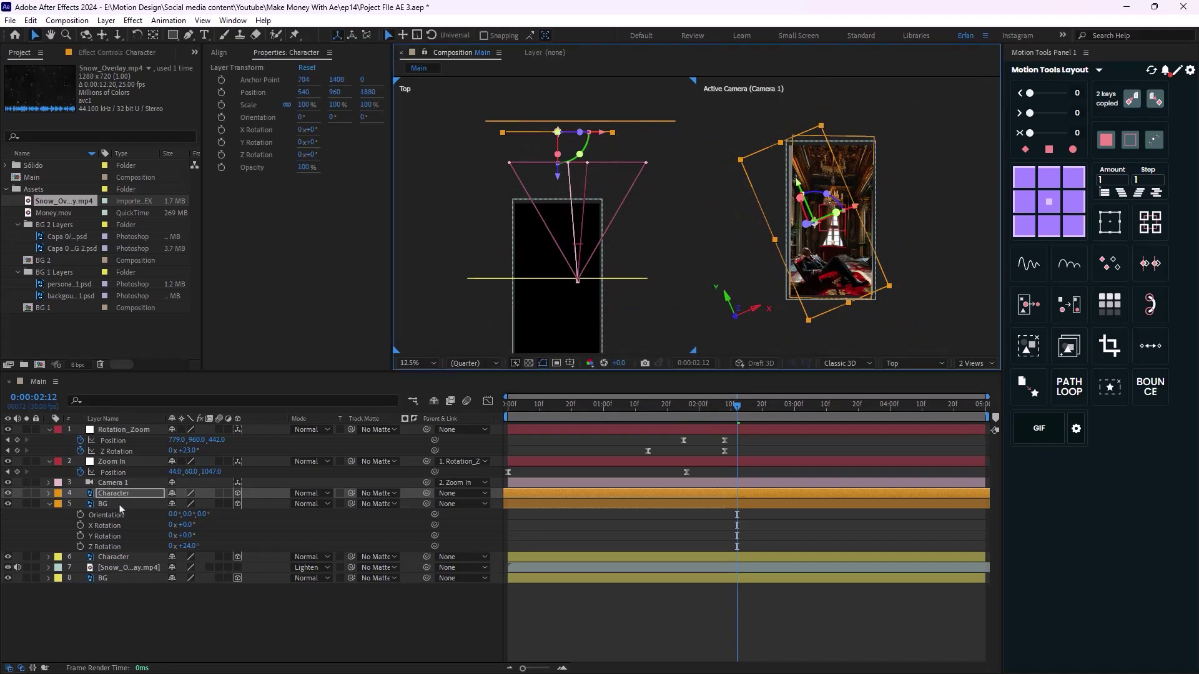
{"action": "key", "text": "r"}
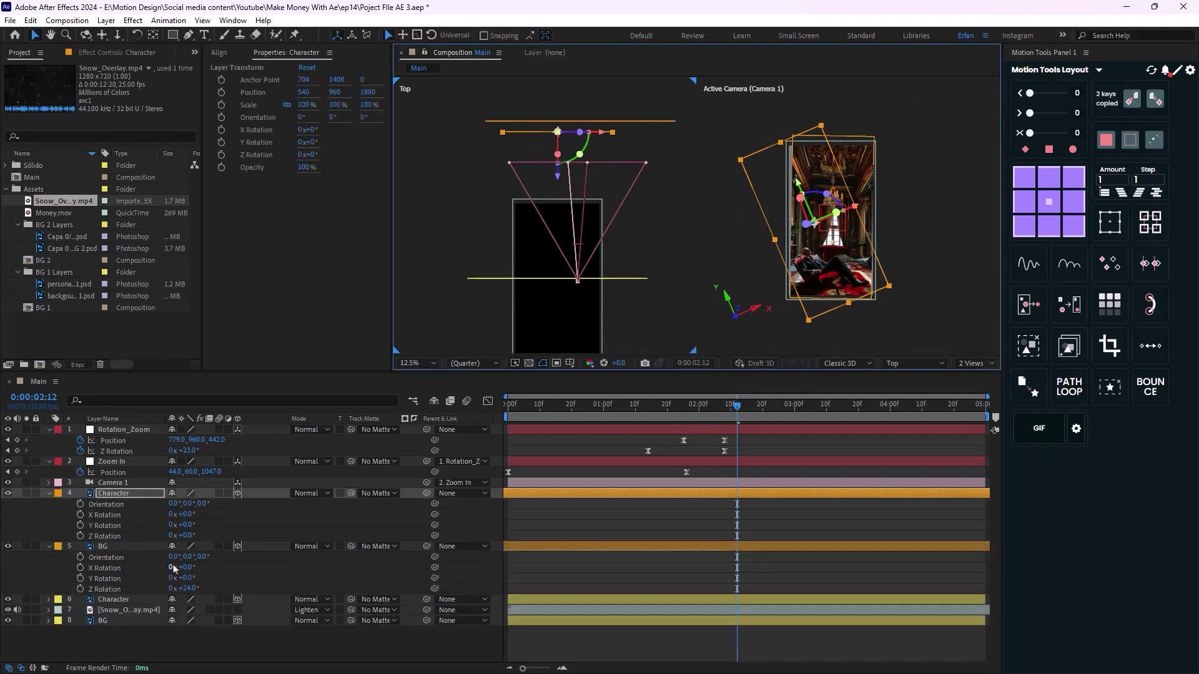
{"action": "left_click_drag", "start_coordinate": [186, 539], "coordinate": [204, 540]}
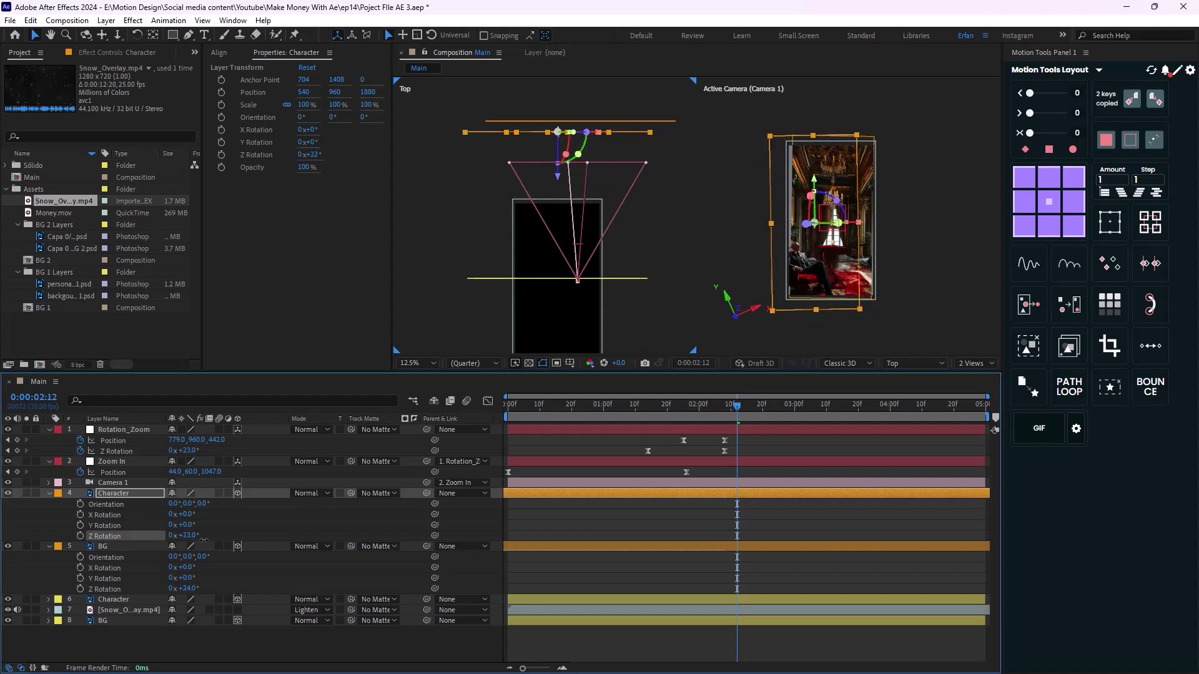
{"action": "scroll", "coordinate": [837, 302], "scroll_direction": "up", "scroll_amount": 2}
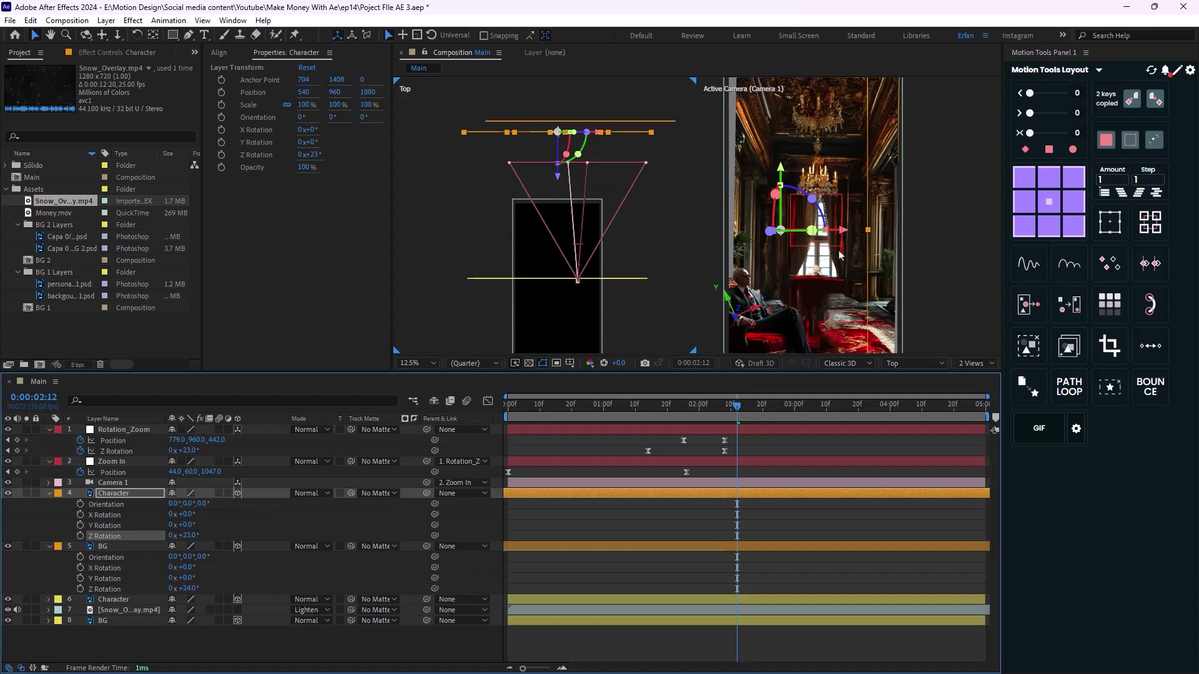
{"action": "left_click_drag", "start_coordinate": [848, 235], "coordinate": [852, 245]}
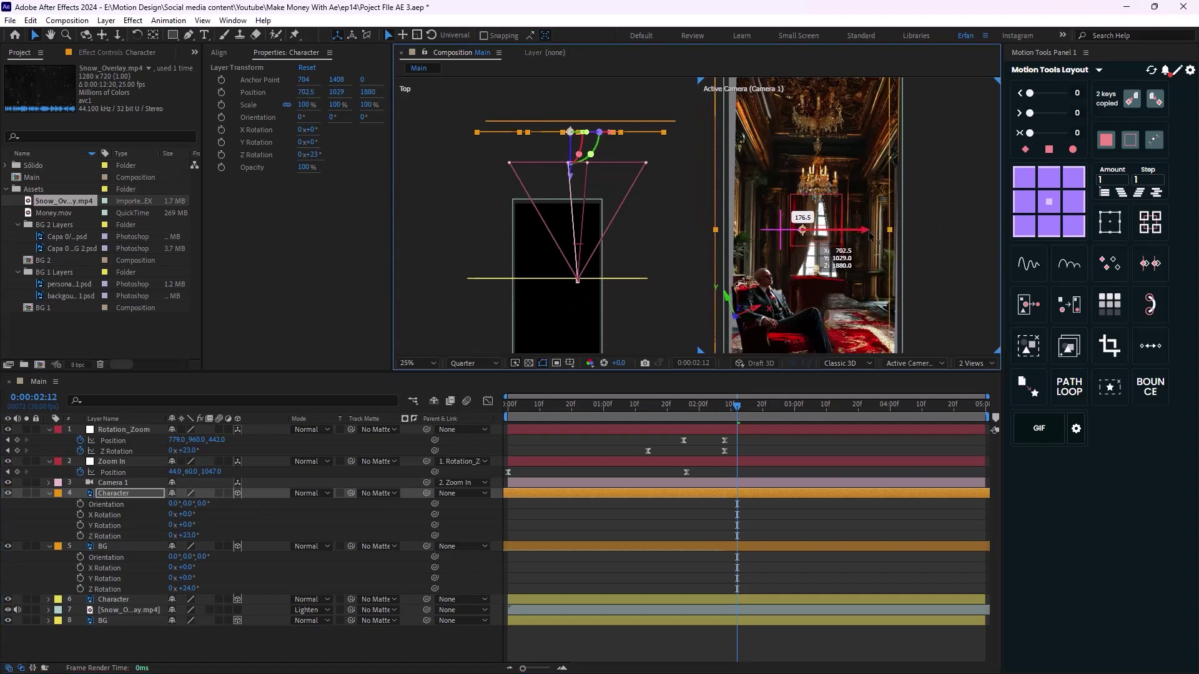
{"action": "scroll", "coordinate": [851, 245], "scroll_direction": "down", "scroll_amount": 1}
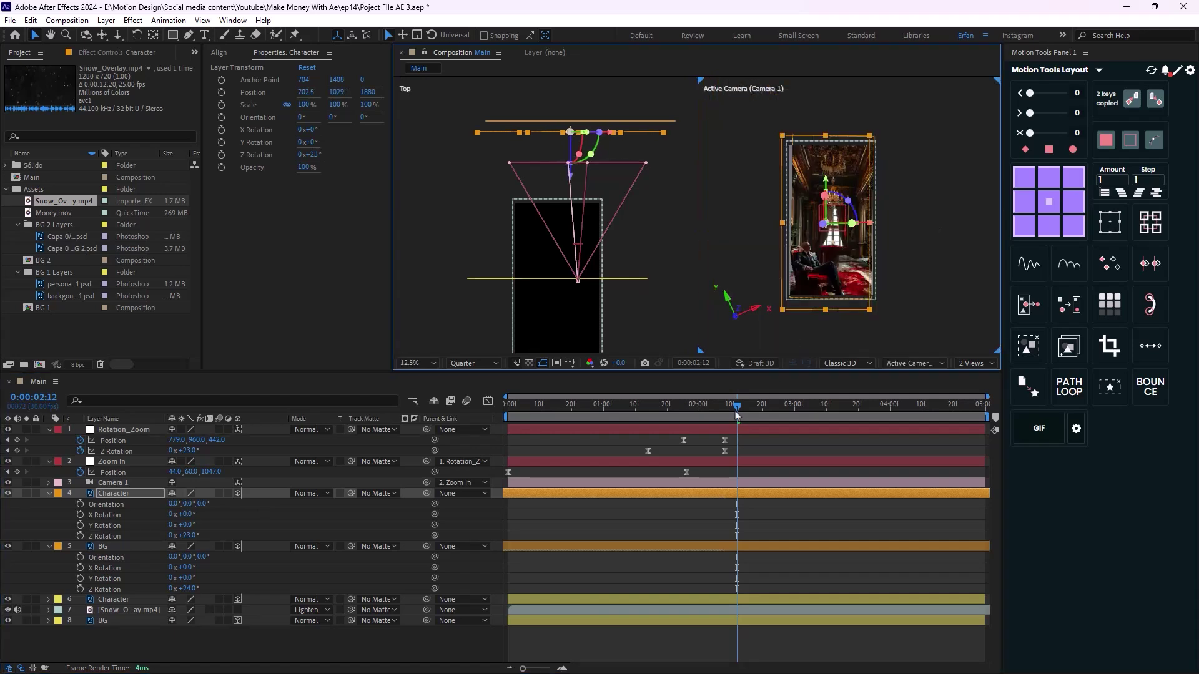
Go to 2:08, select all layers and collapse their displayed properties.
{"action": "left_click_drag", "start_coordinate": [737, 415], "coordinate": [723, 493]}
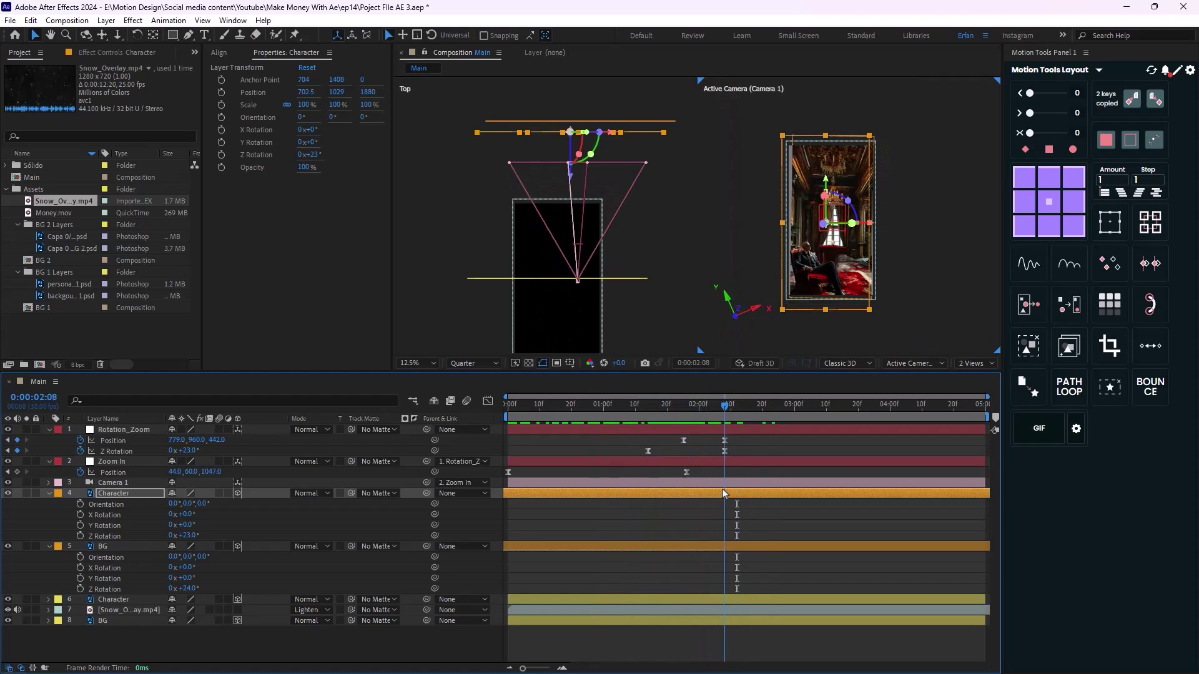
{"action": "key", "text": "ctrl+a"}
{"action": "key", "text": "u"}
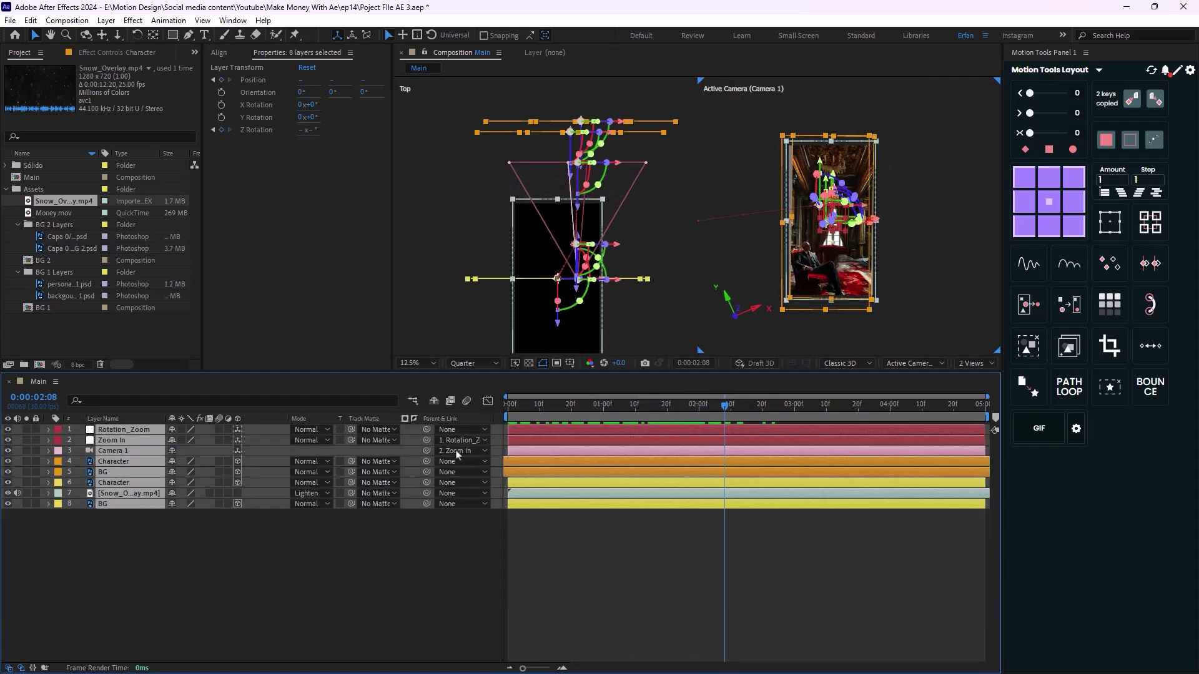
Trim the starts of the orange Character and BG layers to 2:08.
{"action": "left_click", "coordinate": [361, 588]}
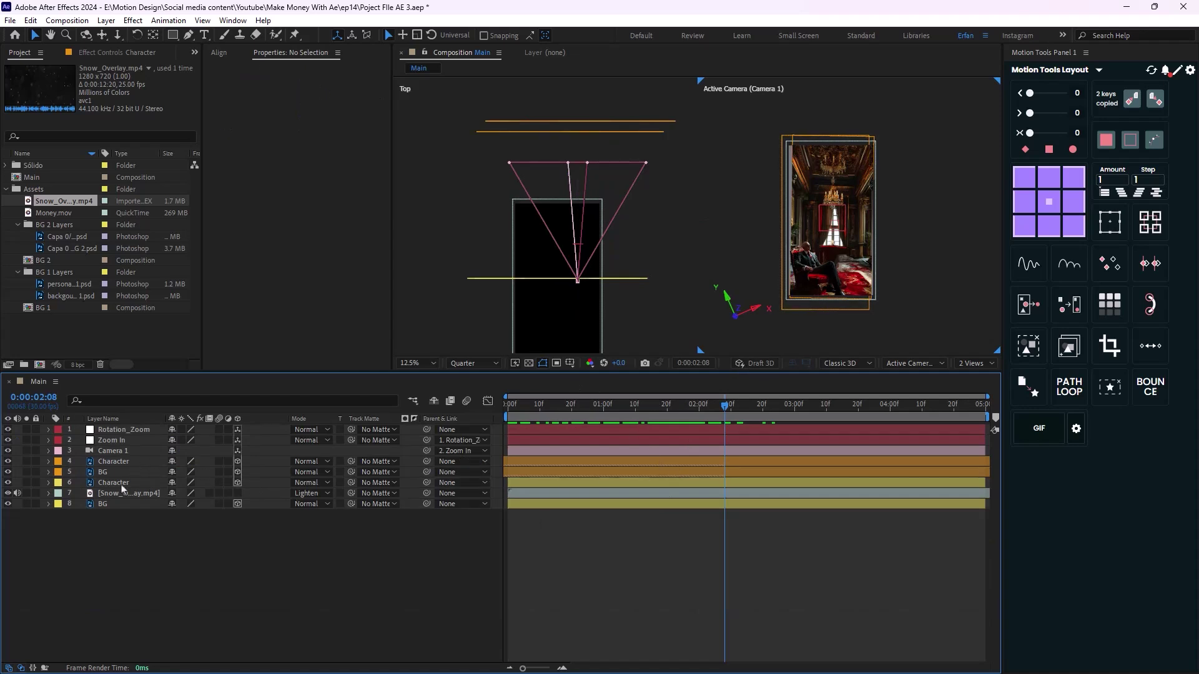
{"action": "left_click", "coordinate": [128, 463]}
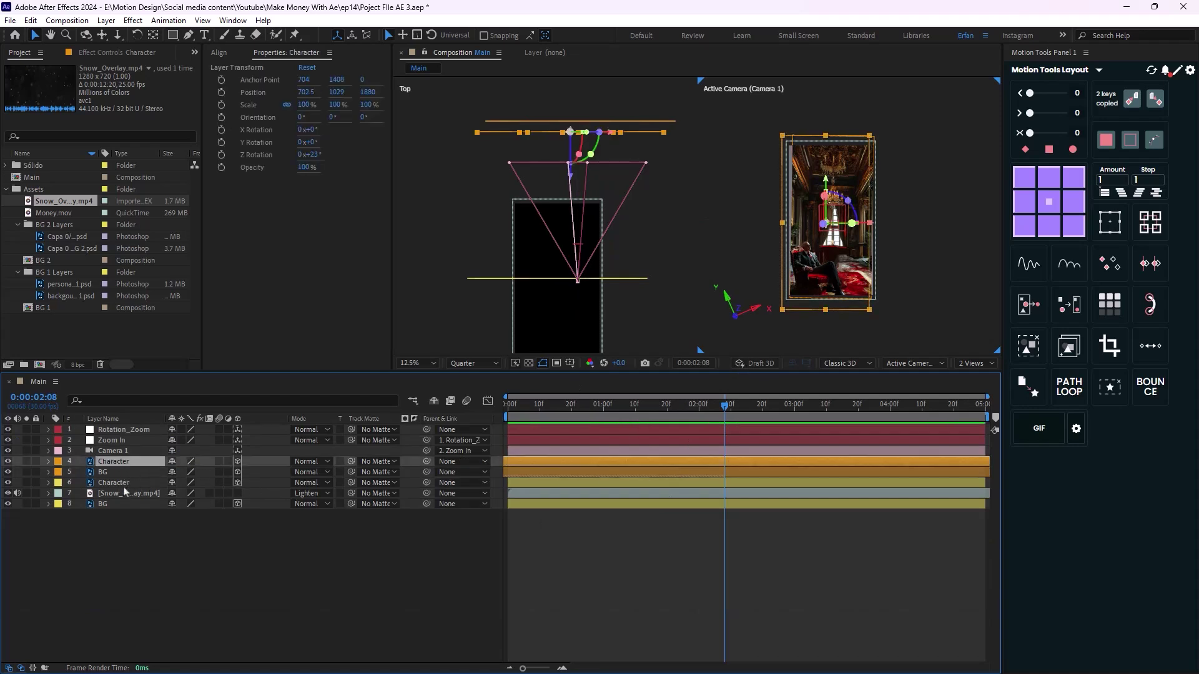
{"action": "left_click", "coordinate": [119, 472], "text": "ctrl"}
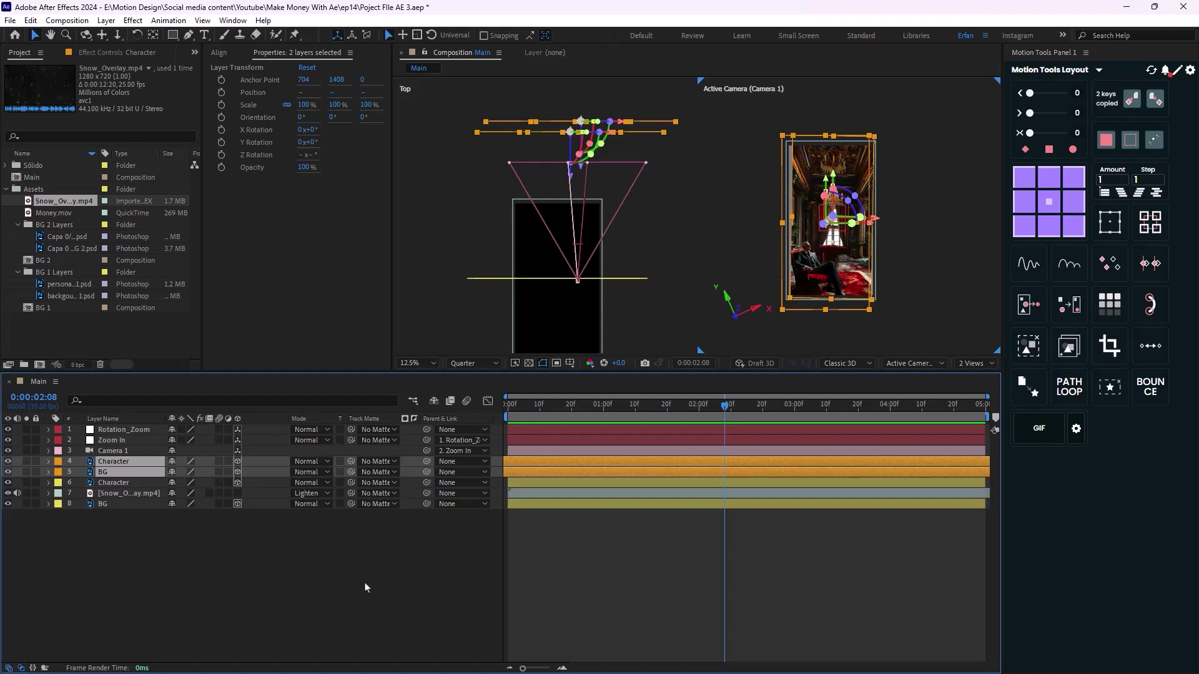
{"action": "mouse_move", "coordinate": [714, 411]}
{"action": "left_mouse_down"}
{"action": "mouse_move", "coordinate": [689, 417]}
{"action": "mouse_move", "coordinate": [725, 419]}
{"action": "left_mouse_up"}
{"action": "key", "text": "alt+bracketleft"}
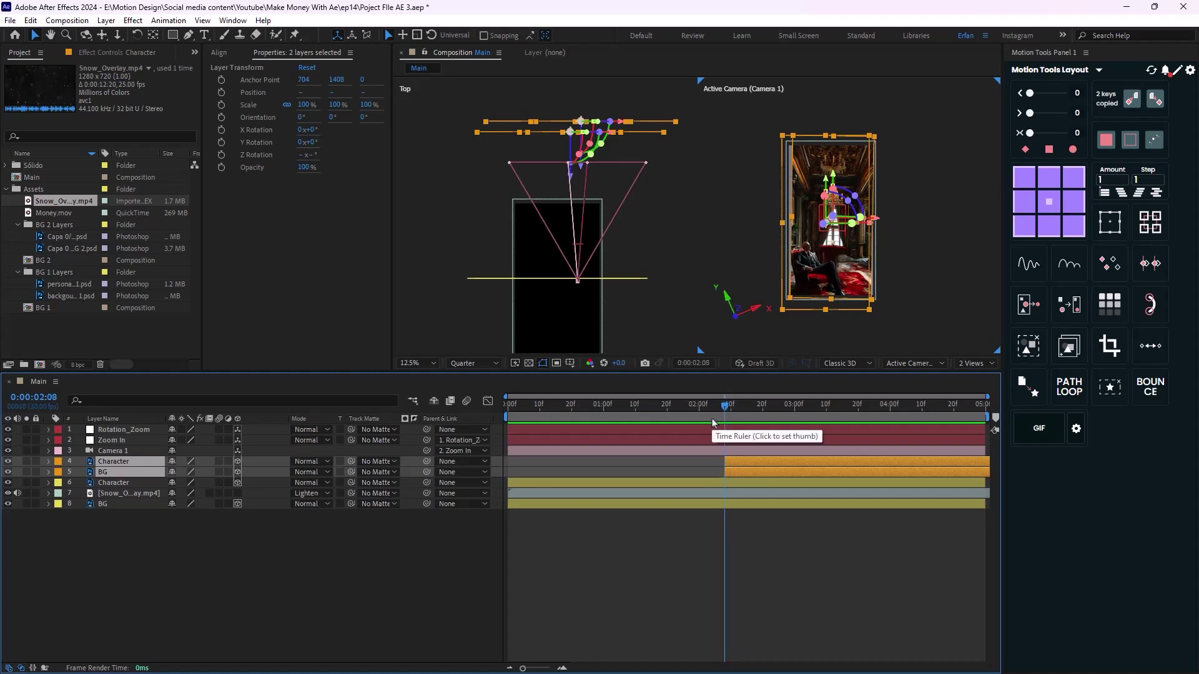
Play back and scrub the composition to review the zoom transition into the second background.
{"action": "key", "text": "Home"}
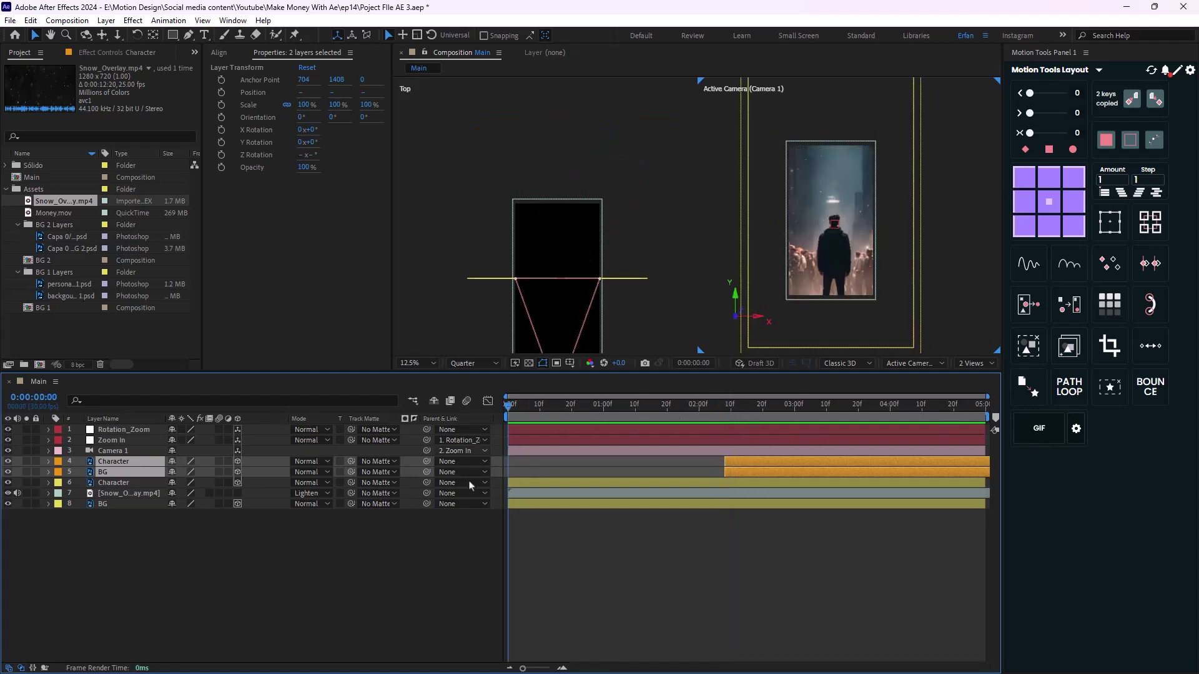
{"action": "left_click", "coordinate": [470, 565]}
{"action": "key", "text": "space"}
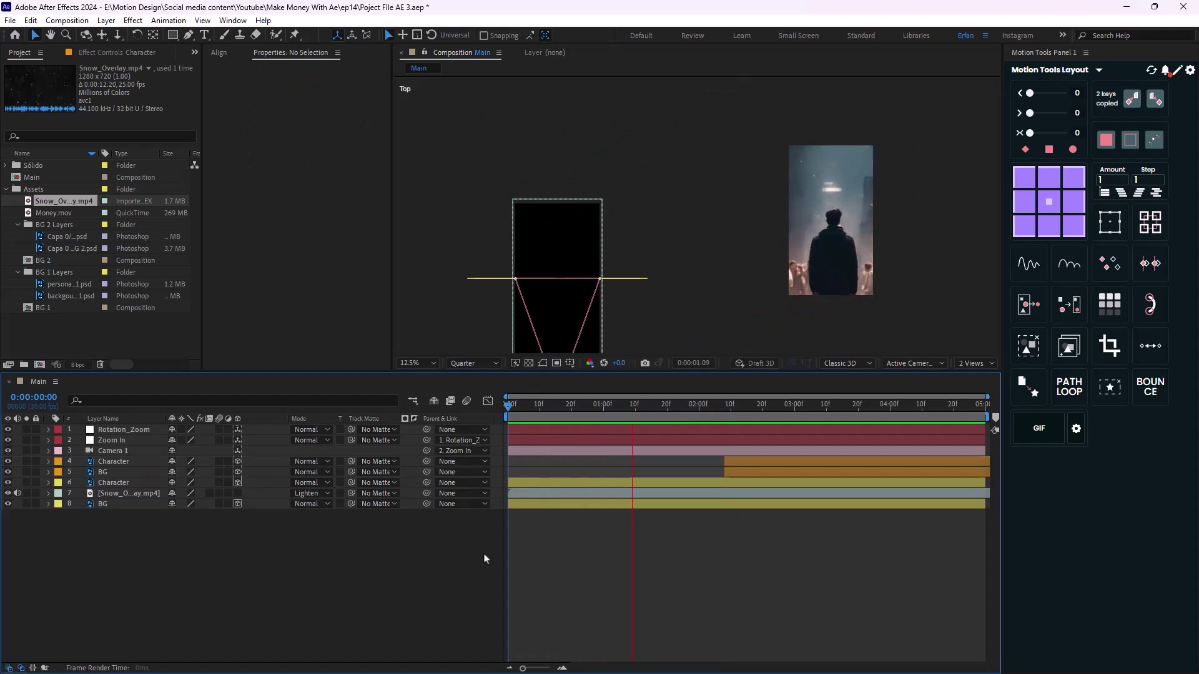
{"action": "key", "text": "space"}
{"action": "left_click_drag", "start_coordinate": [773, 412], "coordinate": [517, 460]}
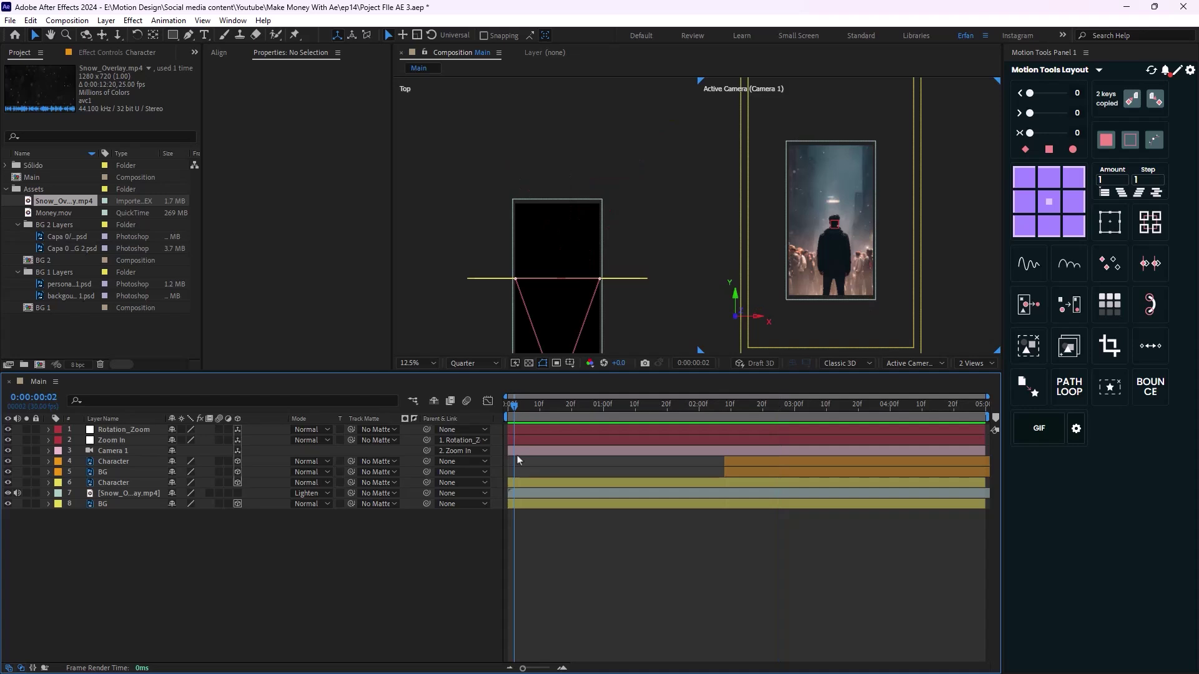
{"action": "left_click_drag", "start_coordinate": [514, 406], "coordinate": [724, 459]}
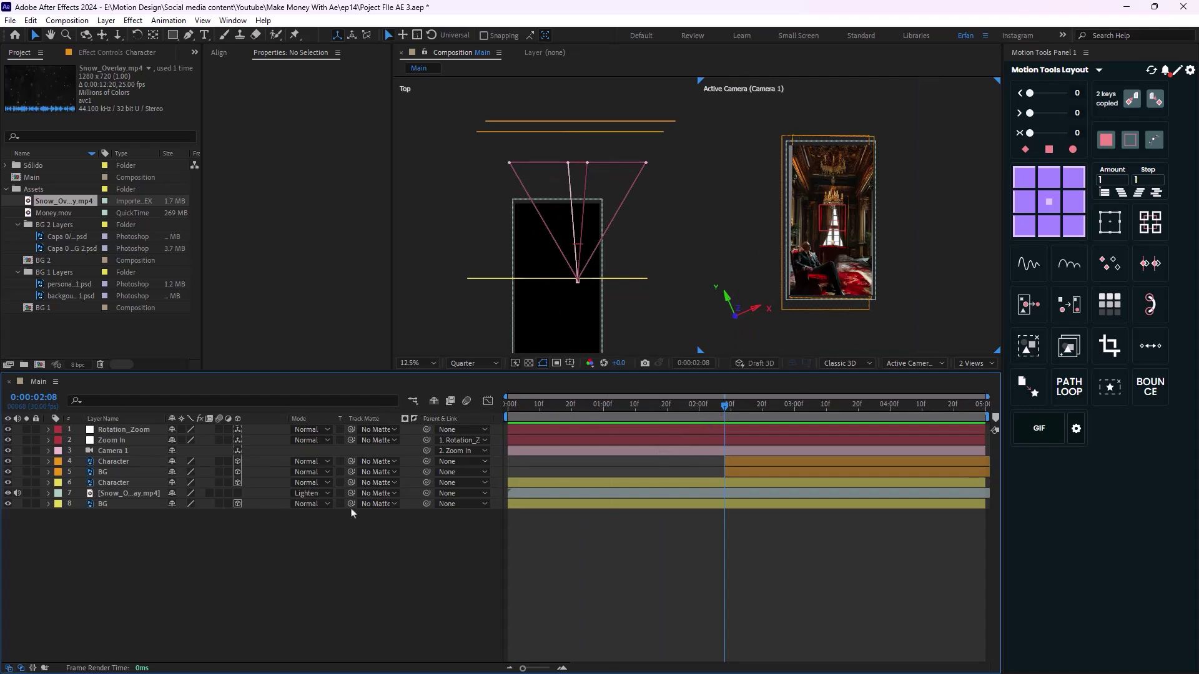
{"action": "left_click_drag", "start_coordinate": [725, 410], "coordinate": [636, 441]}
{"action": "key", "text": "space"}
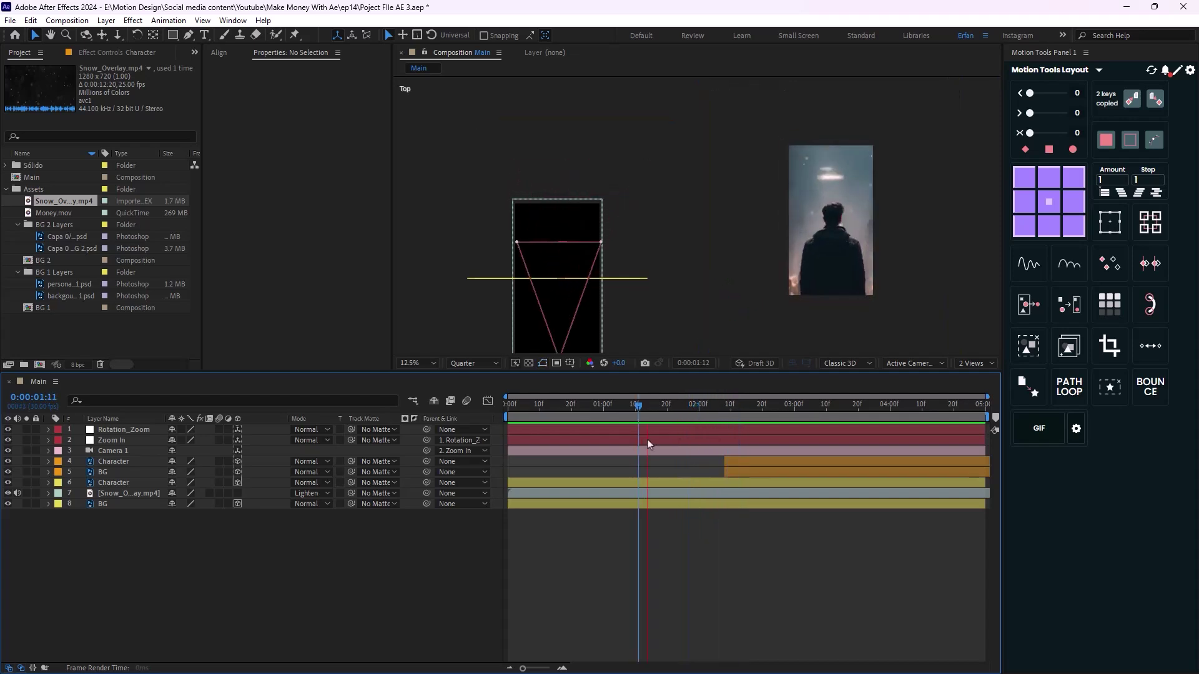
{"action": "key", "text": "space"}
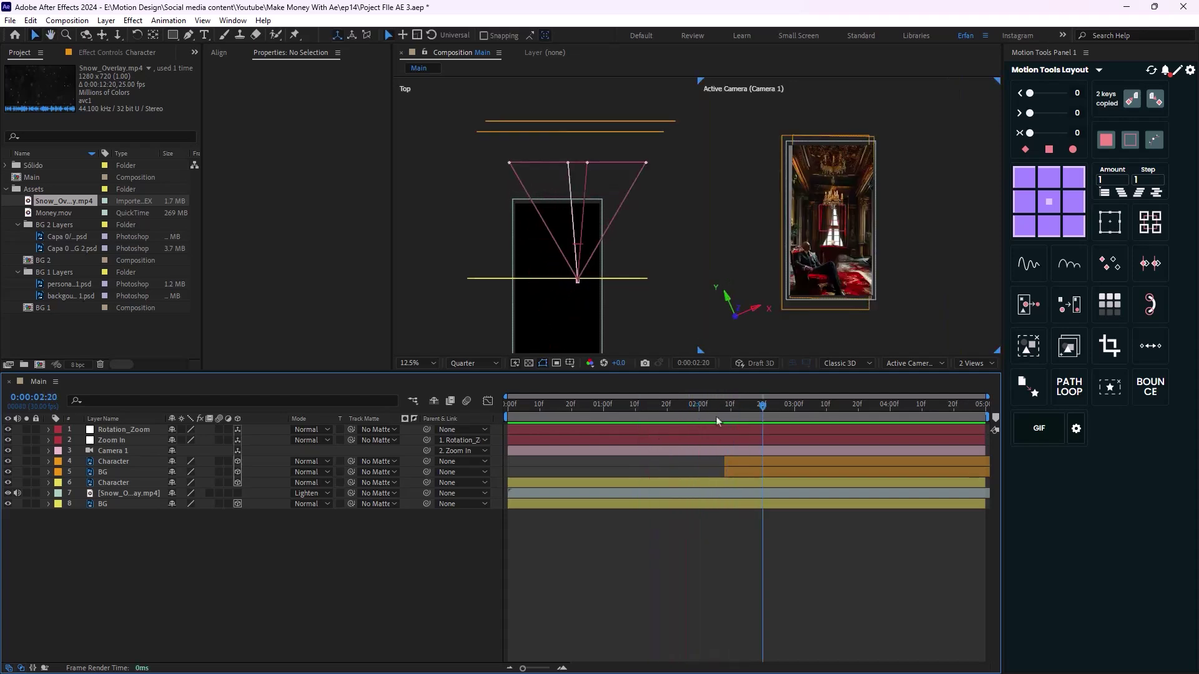
At 2:08, add a new null object and name it ZoomIn_Second.
{"action": "left_click_drag", "start_coordinate": [762, 406], "coordinate": [724, 418]}
{"action": "right_click", "coordinate": [153, 551]}
{"action": "mouse_move", "coordinate": [255, 397]}
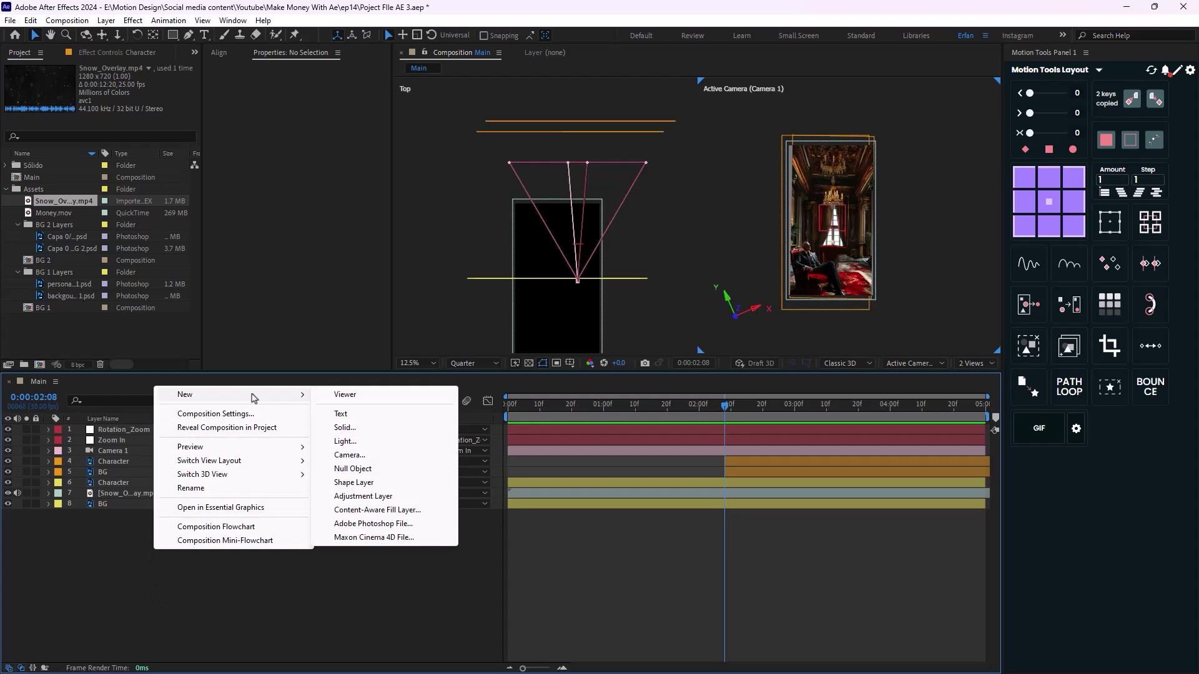
{"action": "left_click", "coordinate": [353, 468]}
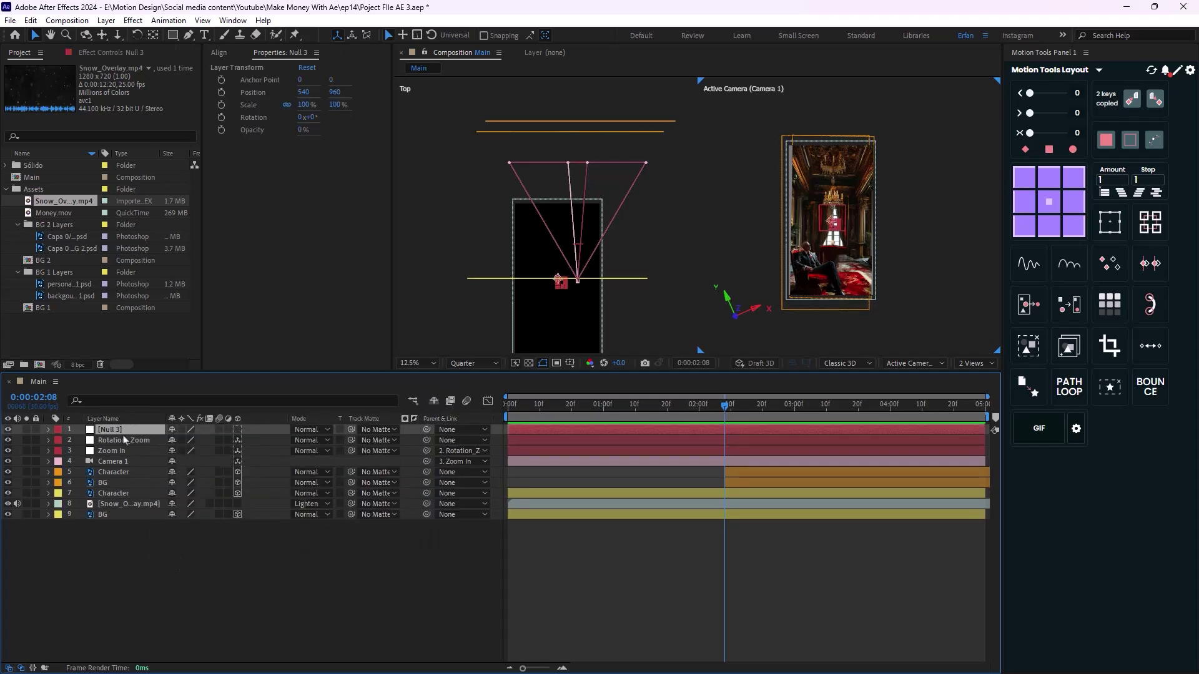
{"action": "key", "text": "Return"}
{"action": "type", "text": "ZoomIn_Second"}
{"action": "left_click", "coordinate": [233, 601]}
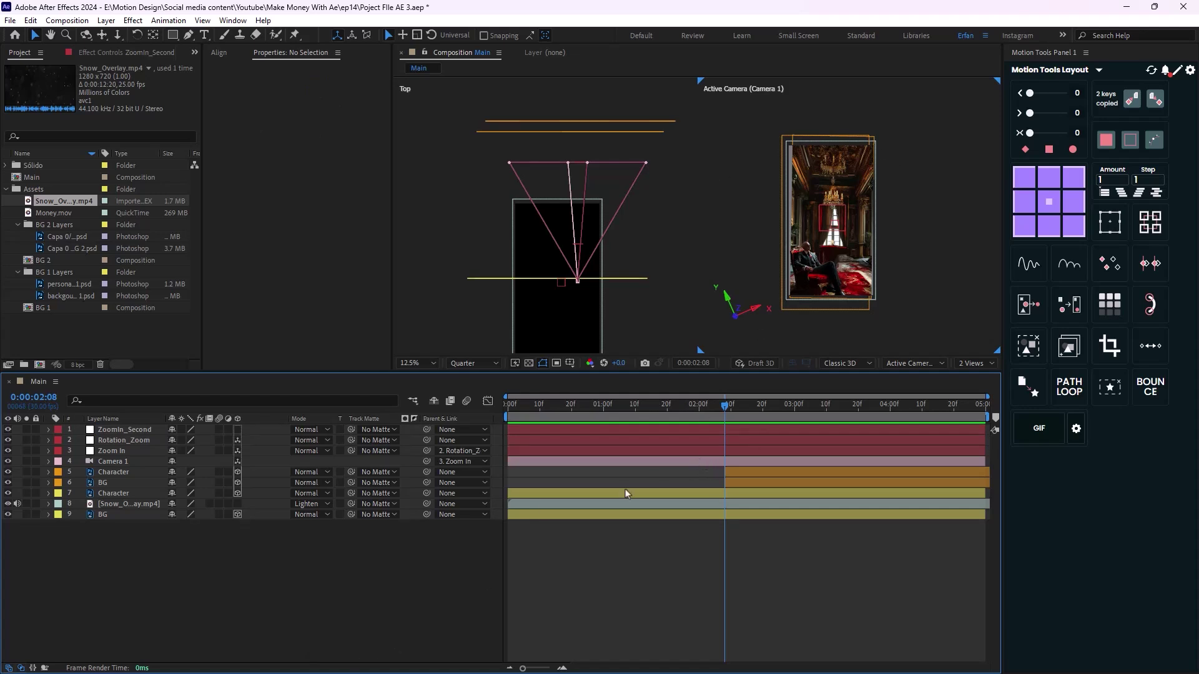
Make the ZoomIn_Second null 3D and start its Position animation at 2:02, between the existing Rotation_Zoom keyframes.
{"action": "left_click", "coordinate": [119, 429]}
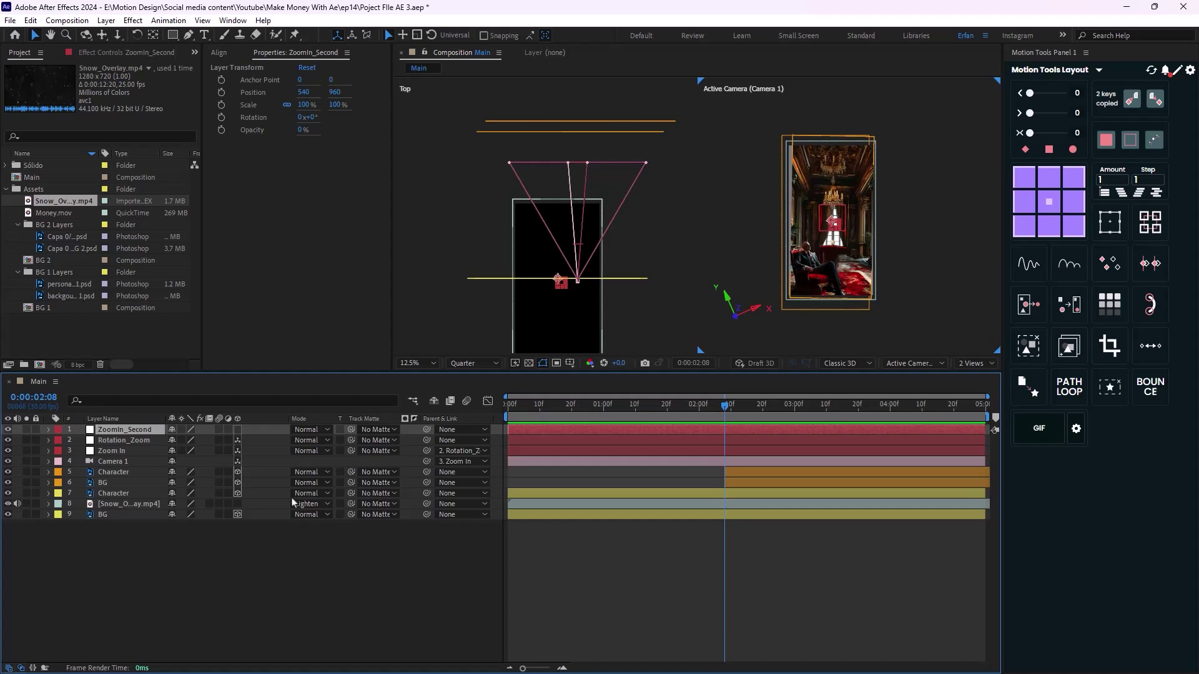
{"action": "left_click", "coordinate": [237, 430]}
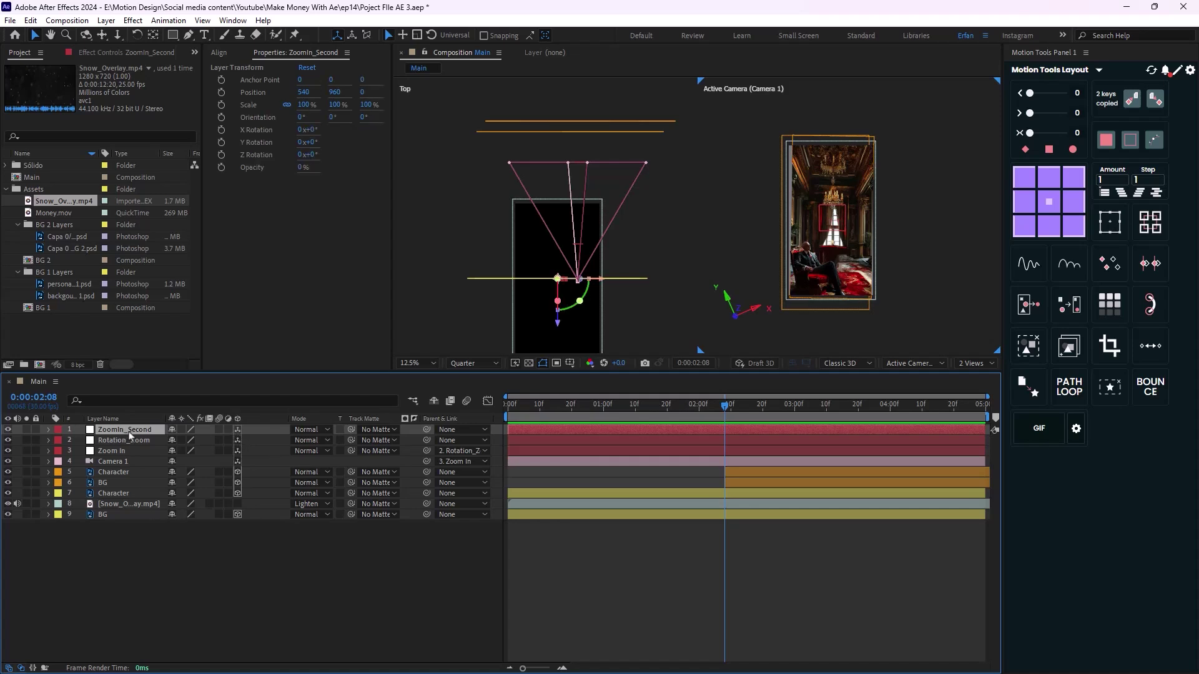
{"action": "key", "text": "p"}
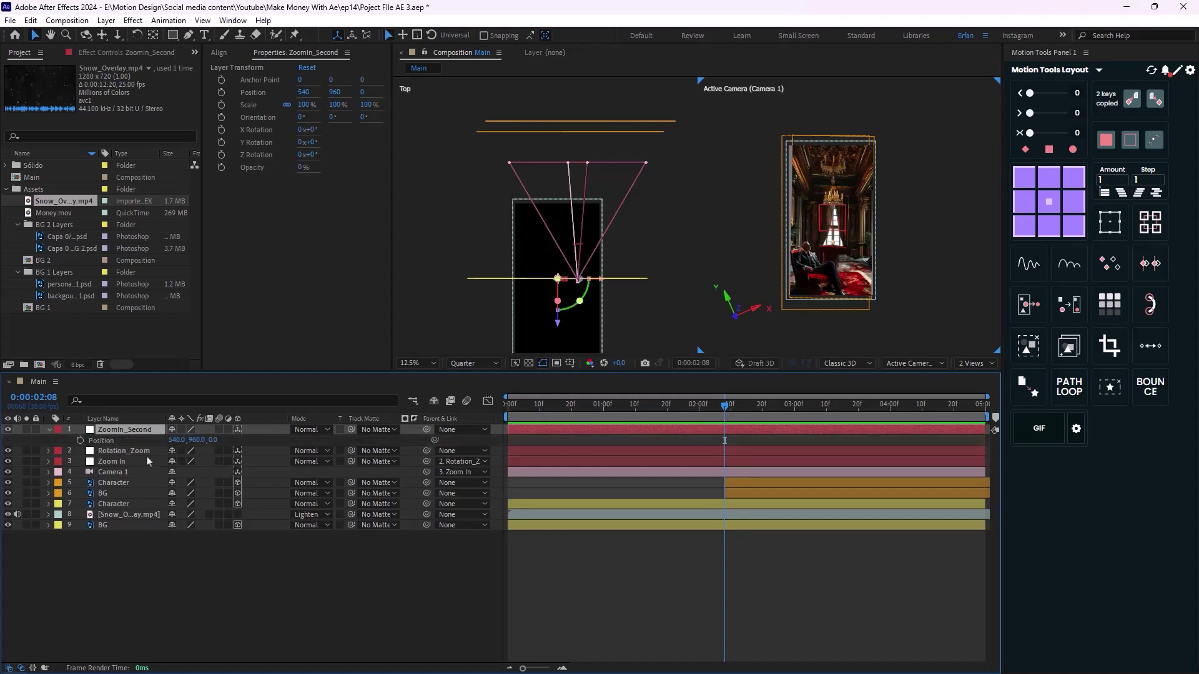
{"action": "left_click", "coordinate": [147, 453]}
{"action": "key", "text": "u"}
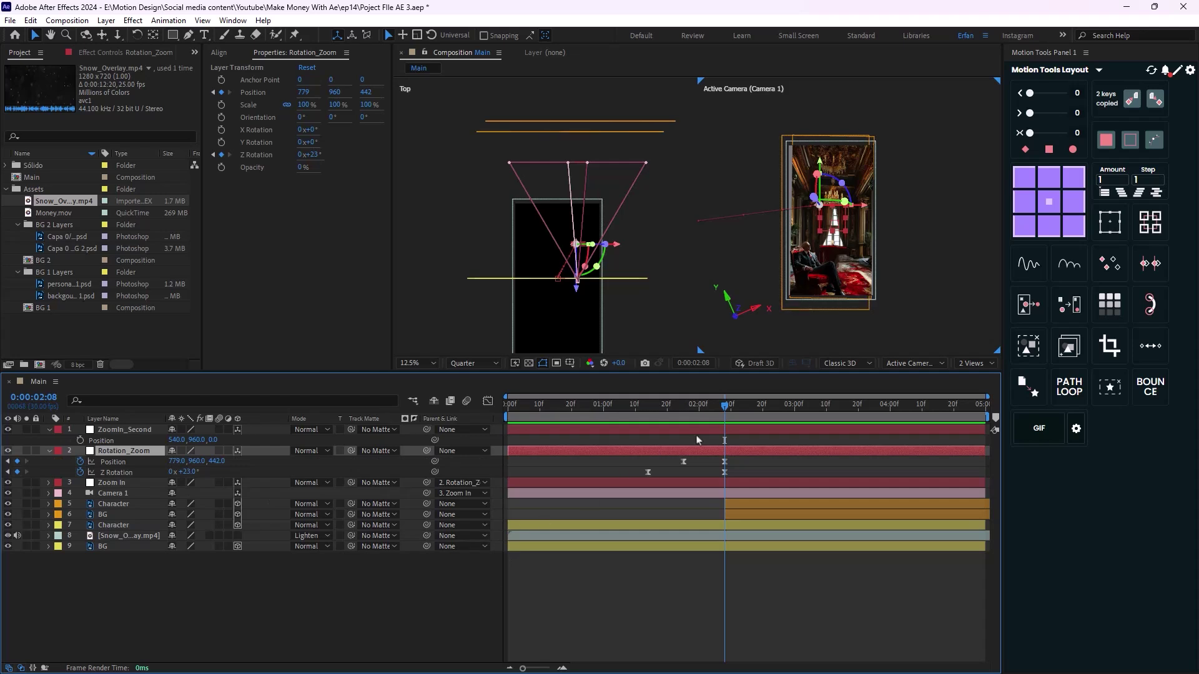
{"action": "left_click_drag", "start_coordinate": [724, 412], "coordinate": [747, 420]}
{"action": "left_click", "coordinate": [80, 440]}
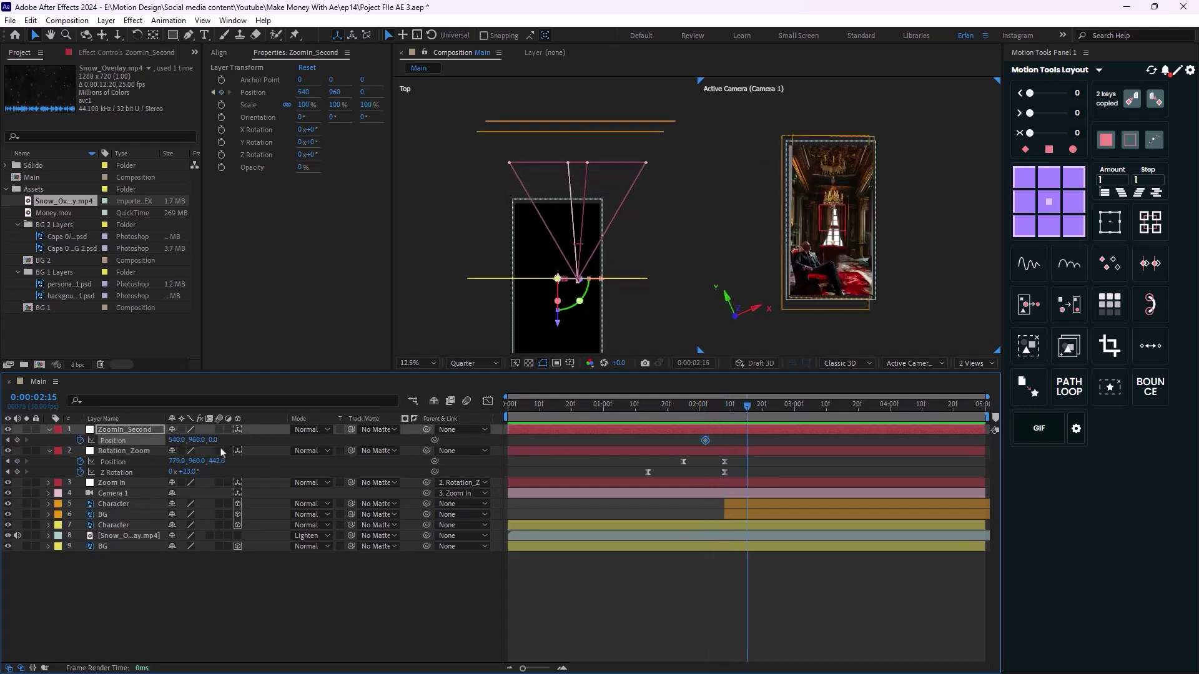
{"action": "left_click_drag", "start_coordinate": [213, 440], "coordinate": [373, 437]}
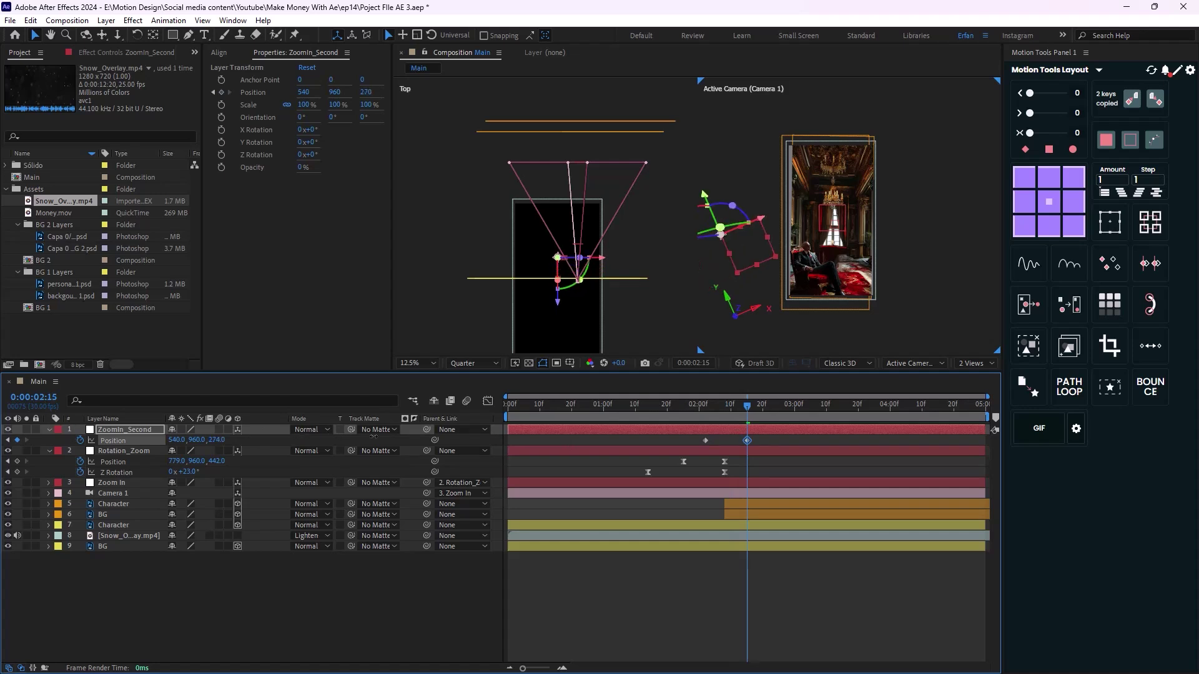
{"action": "left_click_drag", "start_coordinate": [461, 431], "coordinate": [484, 431]}
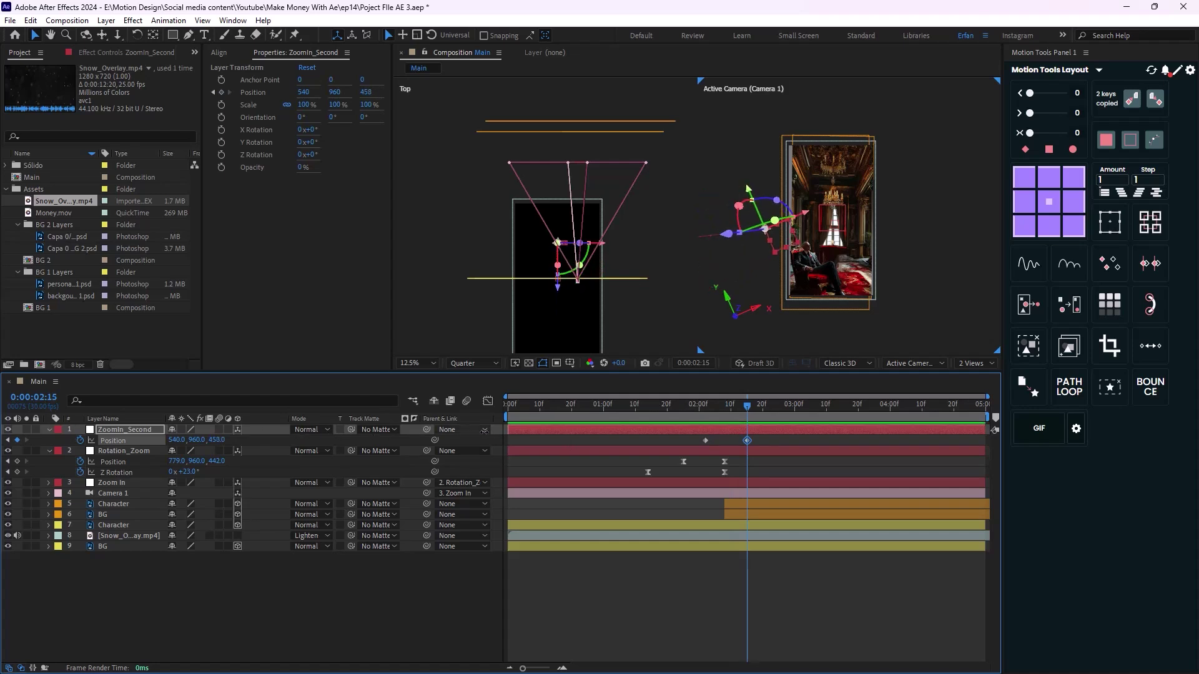
{"action": "key", "text": "period"}
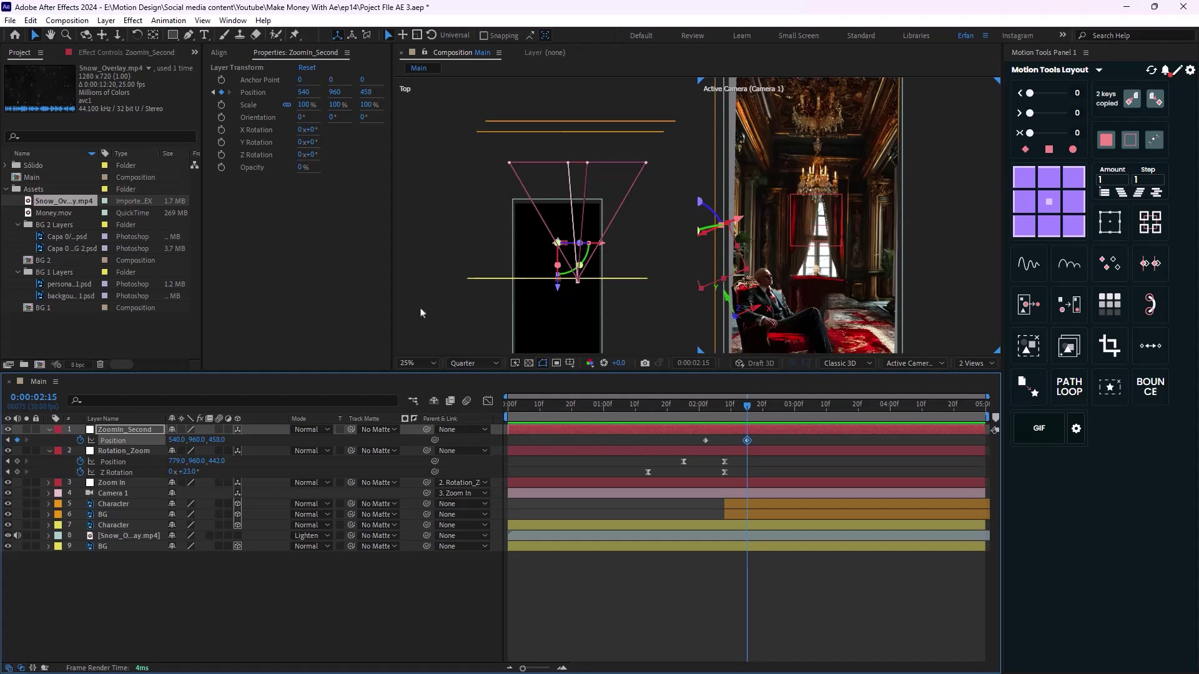
{"action": "key", "text": "Delete"}
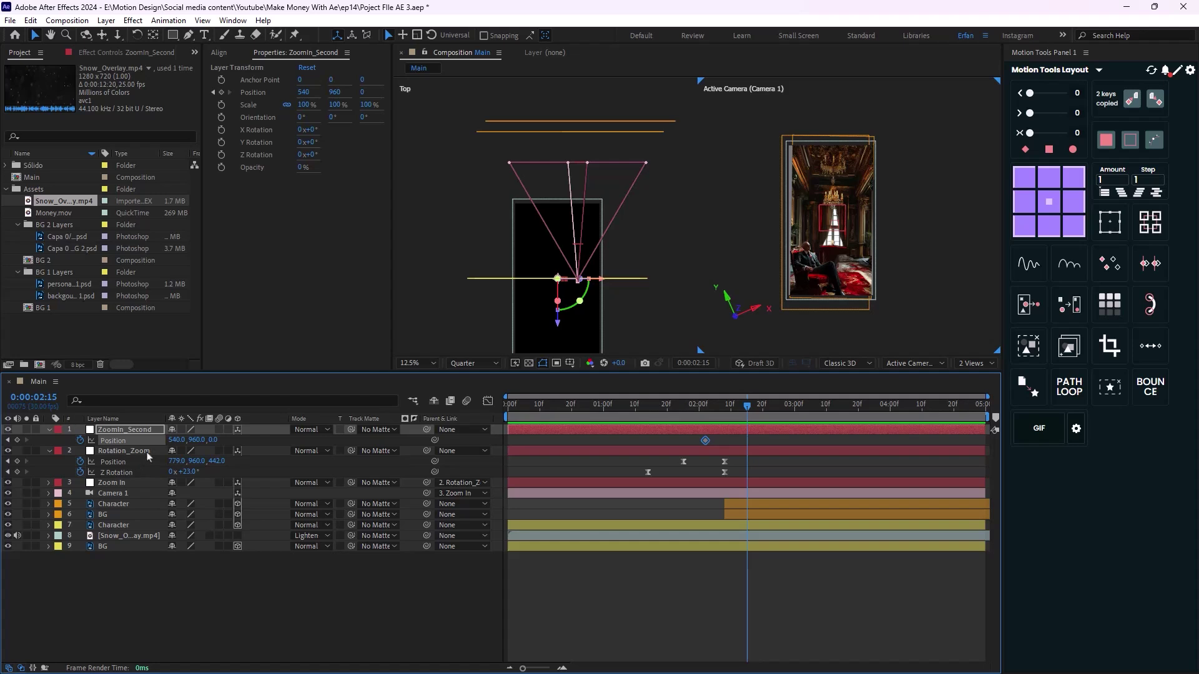
Parent the Rotation_Zoom null to the ZoomIn_Second null with the playhead at 2:02.
{"action": "left_click", "coordinate": [150, 452]}
{"action": "left_click", "coordinate": [128, 431]}
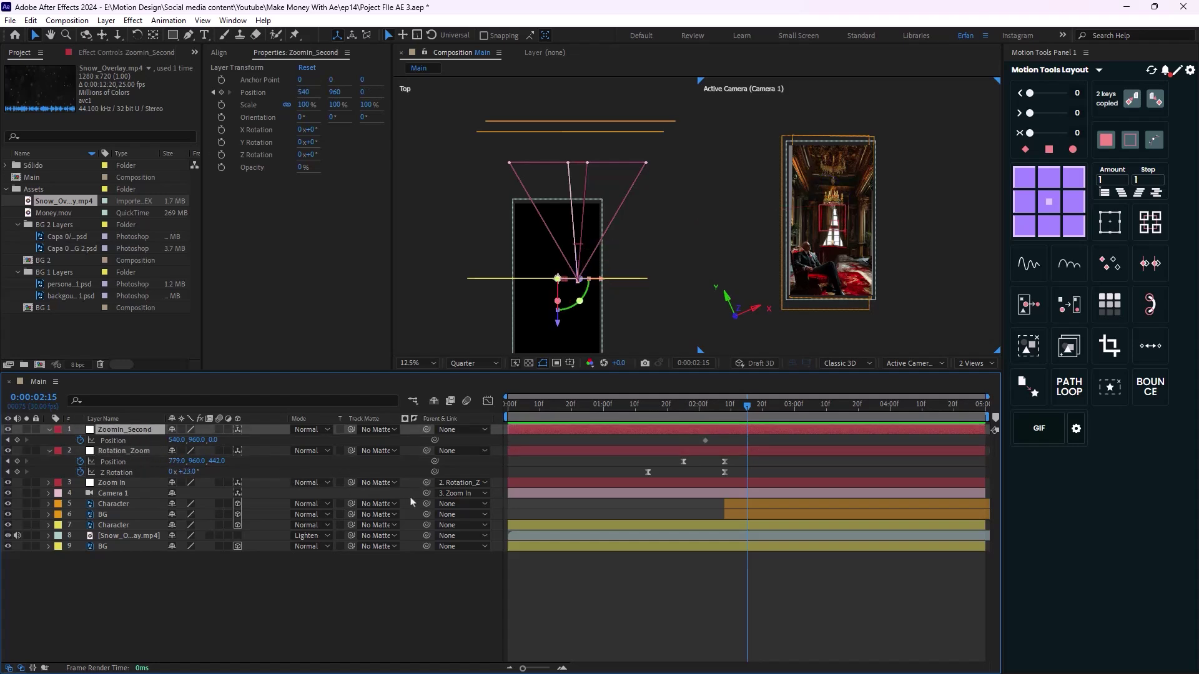
{"action": "key", "text": "ctrl+Down"}
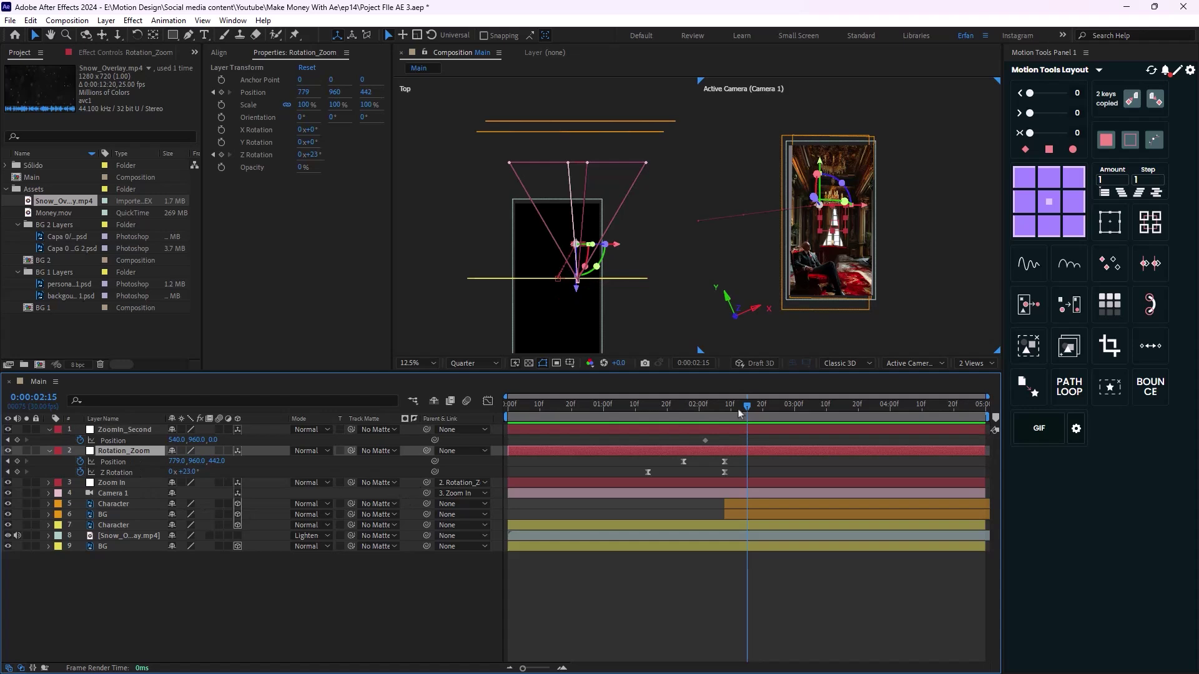
{"action": "left_click_drag", "start_coordinate": [742, 410], "coordinate": [707, 427]}
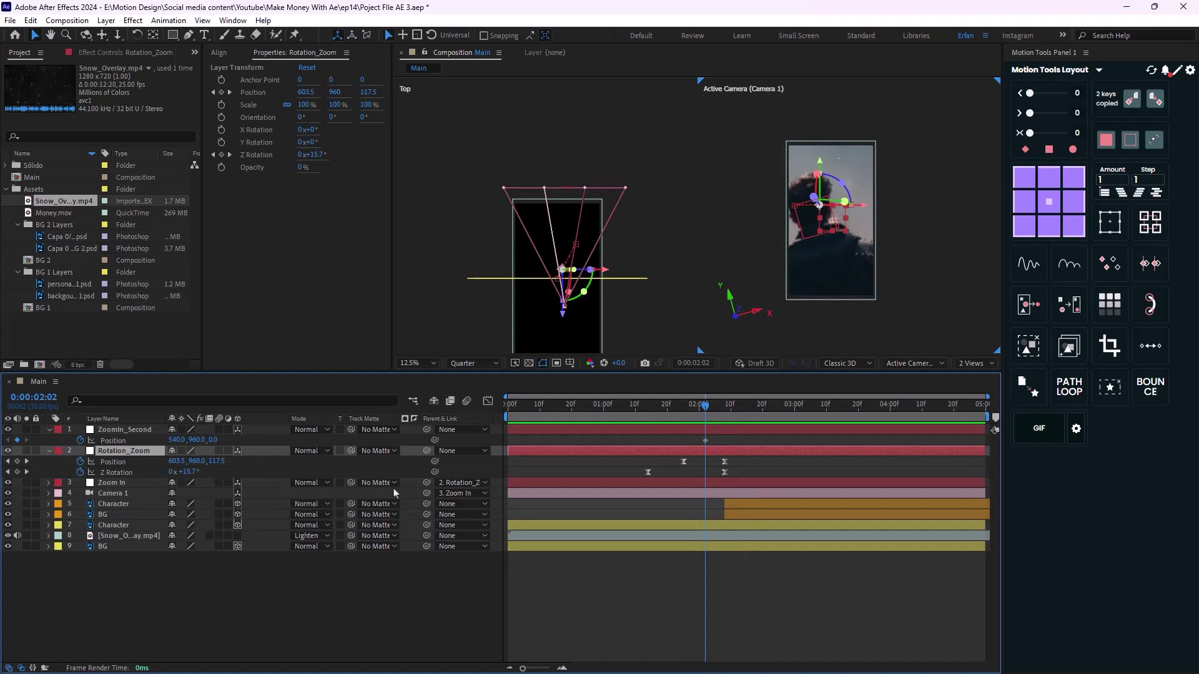
{"action": "left_click_drag", "start_coordinate": [427, 451], "coordinate": [150, 438]}
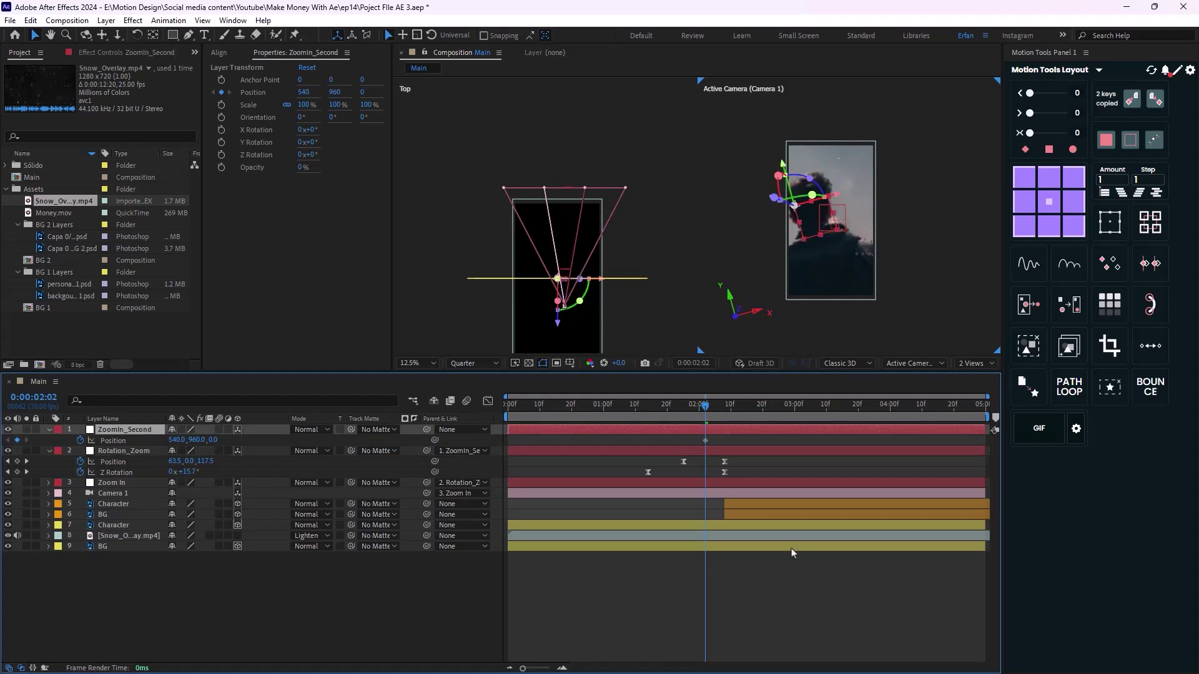
At 2:13, keyframe the ZoomIn_Second null's Z Position at 317 and play back the animation from the beginning.
{"action": "left_click_drag", "start_coordinate": [705, 416], "coordinate": [737, 421]}
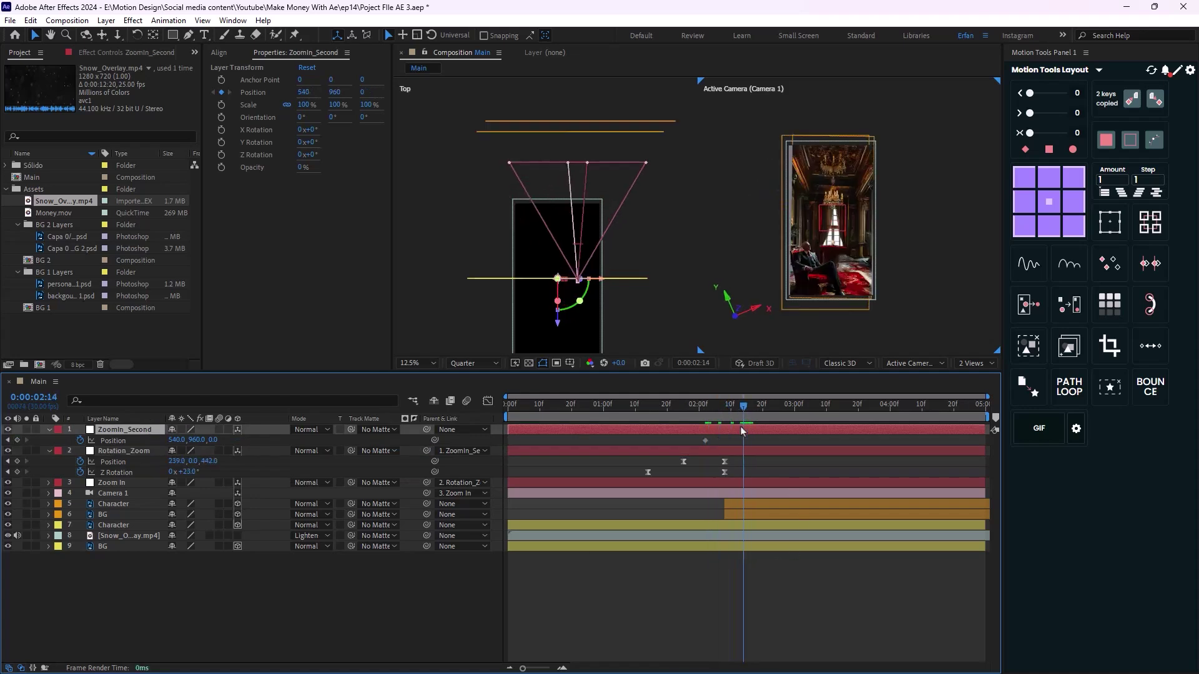
{"action": "left_click_drag", "start_coordinate": [213, 440], "coordinate": [408, 439]}
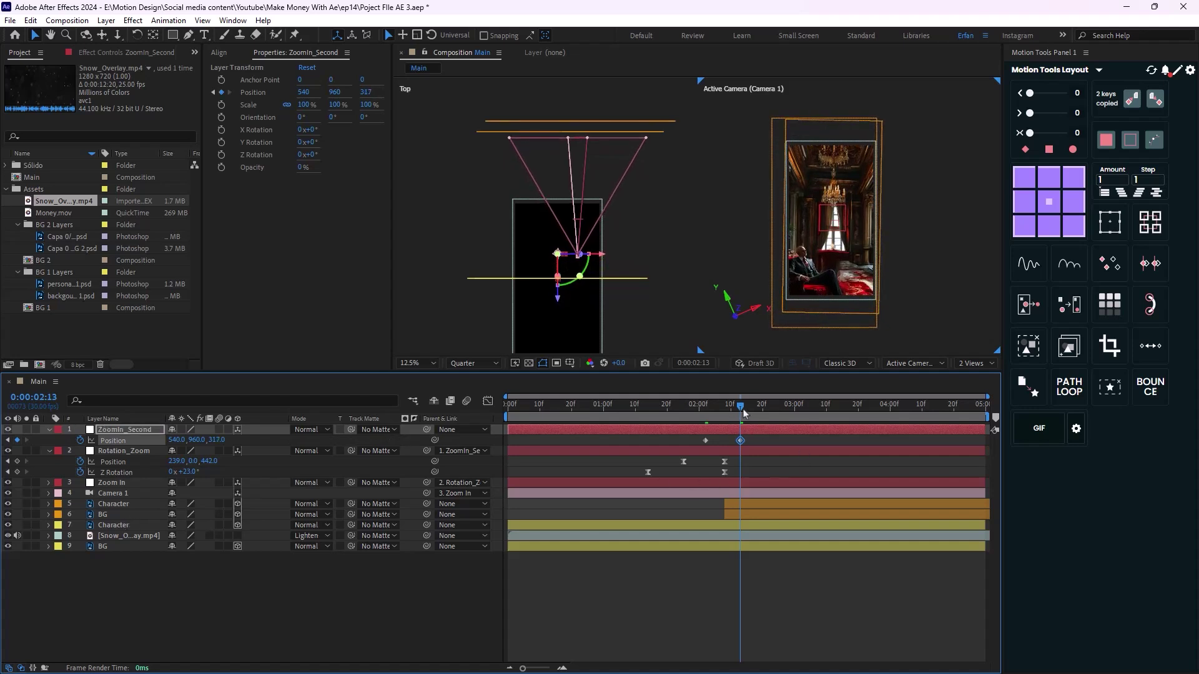
{"action": "left_click_drag", "start_coordinate": [741, 407], "coordinate": [503, 441]}
{"action": "key", "text": "space"}
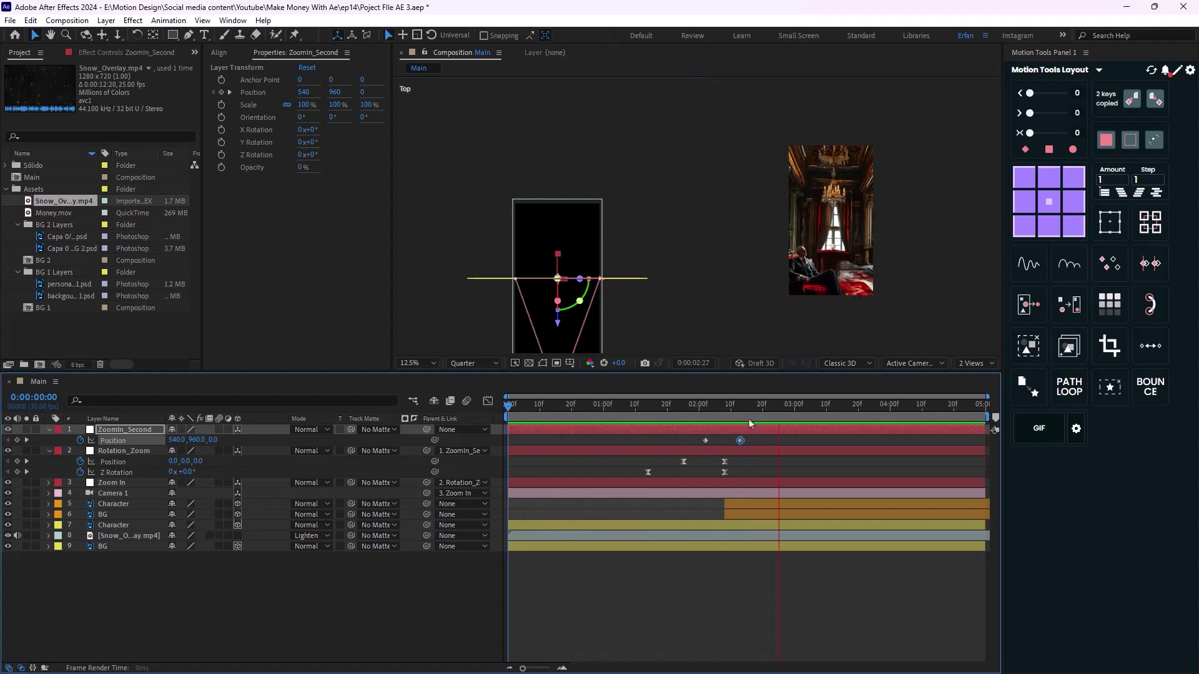
Extend the starts of the orange Character and BG layers back to 2:06, previewing the transition between adjustments.
{"action": "mouse_move", "coordinate": [723, 420]}
{"action": "left_mouse_down"}
{"action": "mouse_move", "coordinate": [709, 429]}
{"action": "mouse_move", "coordinate": [721, 434]}
{"action": "left_mouse_up"}
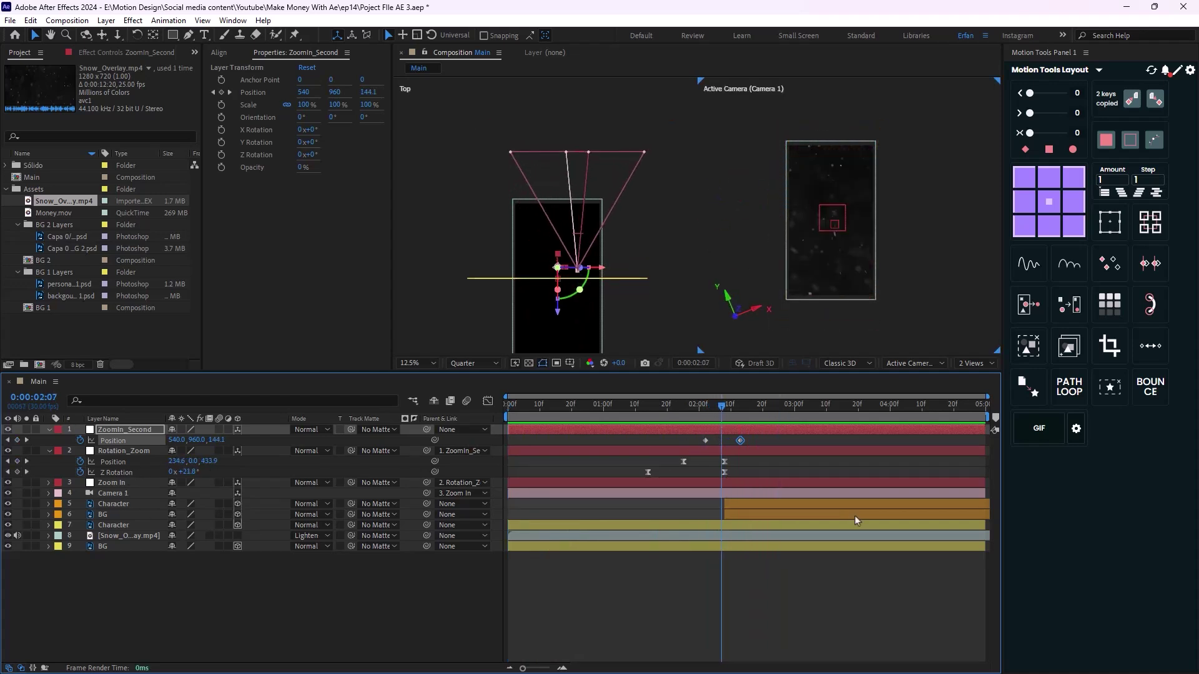
{"action": "left_click", "coordinate": [743, 508]}
{"action": "left_click", "coordinate": [743, 514], "text": "shift"}
{"action": "left_click_drag", "start_coordinate": [743, 512], "coordinate": [739, 504]}
{"action": "key", "text": "space"}
{"action": "left_click", "coordinate": [617, 417]}
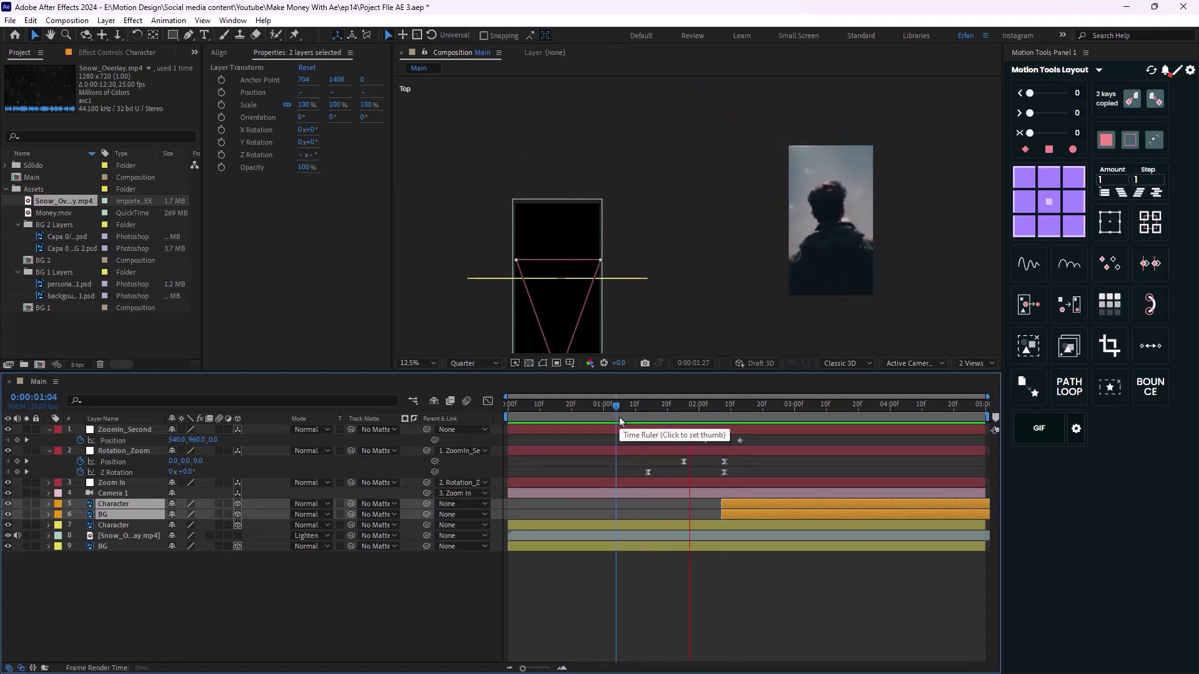
{"action": "left_click_drag", "start_coordinate": [771, 419], "coordinate": [718, 432]}
{"action": "left_click_drag", "start_coordinate": [732, 505], "coordinate": [728, 505]}
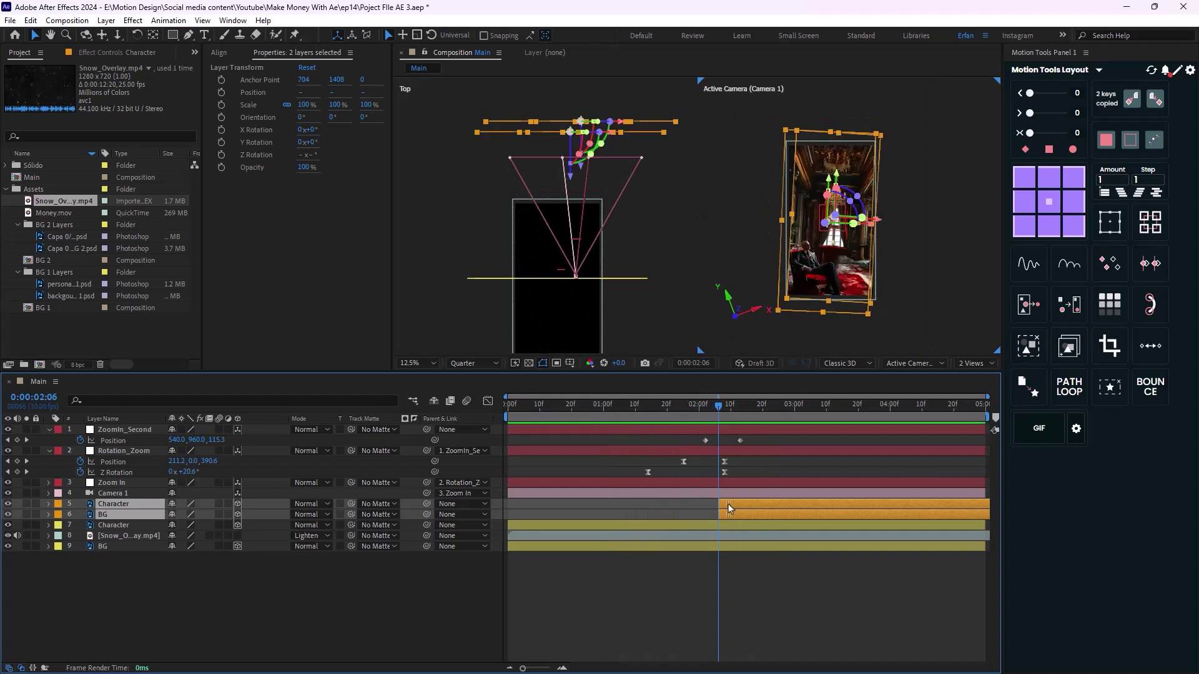
{"action": "left_click_drag", "start_coordinate": [717, 410], "coordinate": [629, 424]}
{"action": "key", "text": "space"}
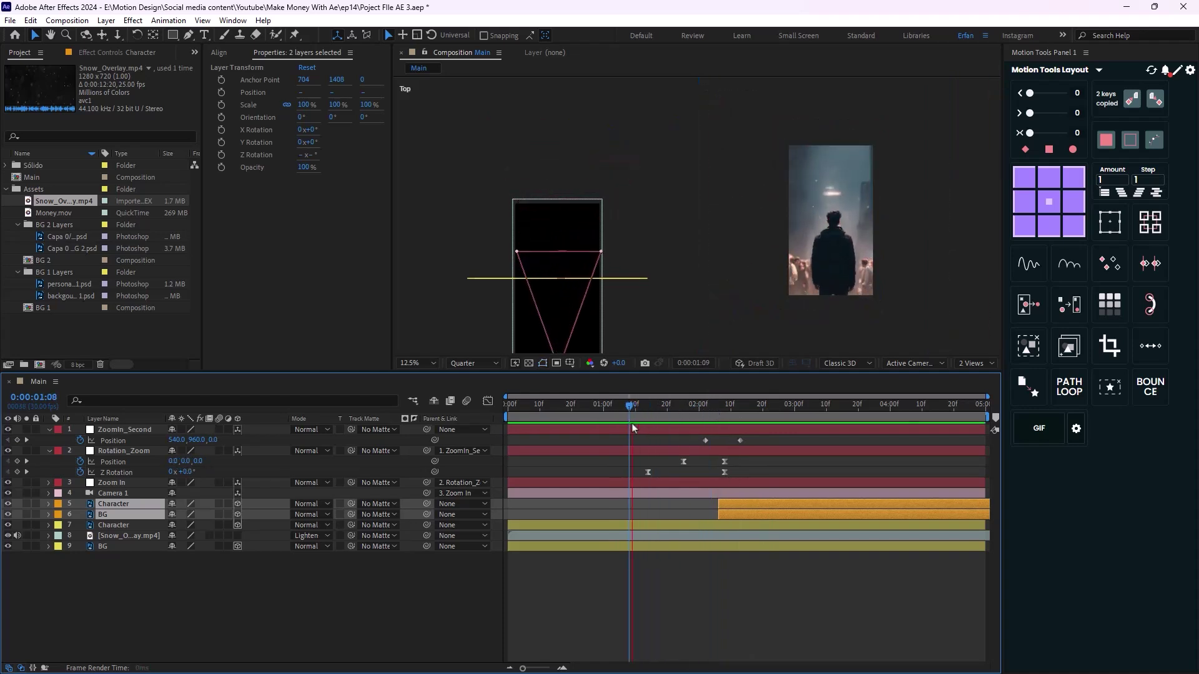
Move the ZoomIn_Second null's second Position keyframe to about 2:19 and replay the slower zoom.
{"action": "left_click_drag", "start_coordinate": [778, 413], "coordinate": [758, 445]}
{"action": "key", "text": "space"}
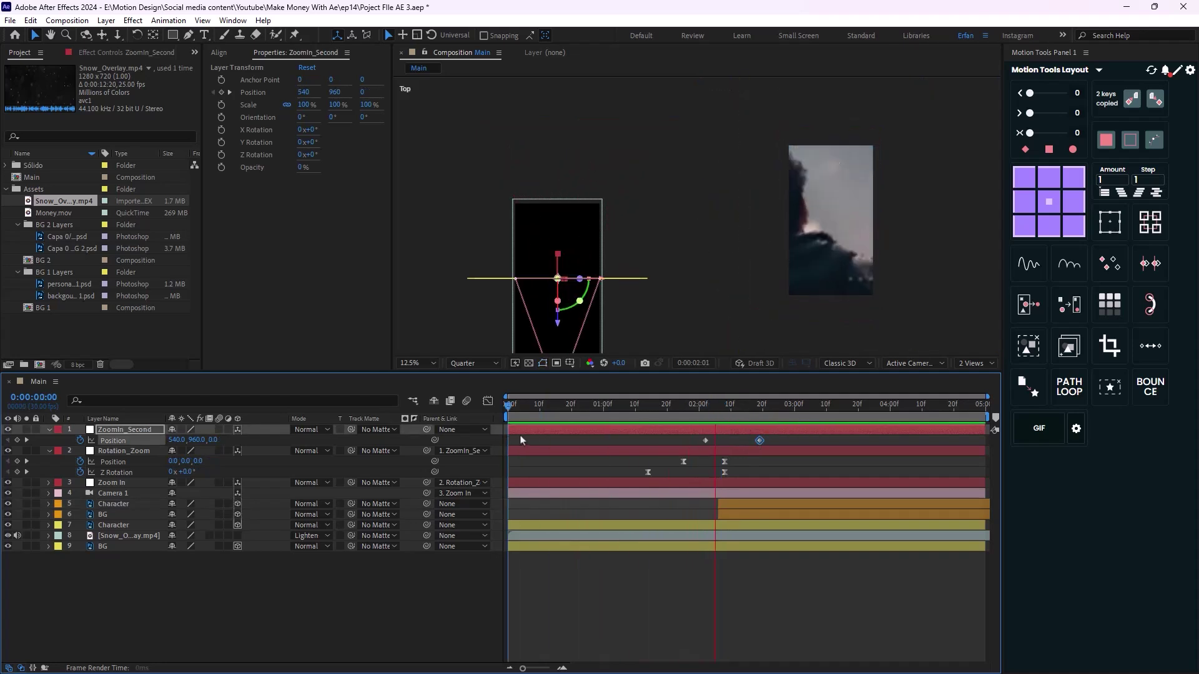
{"action": "key", "text": "space"}
{"action": "left_click_drag", "start_coordinate": [787, 418], "coordinate": [782, 455]}
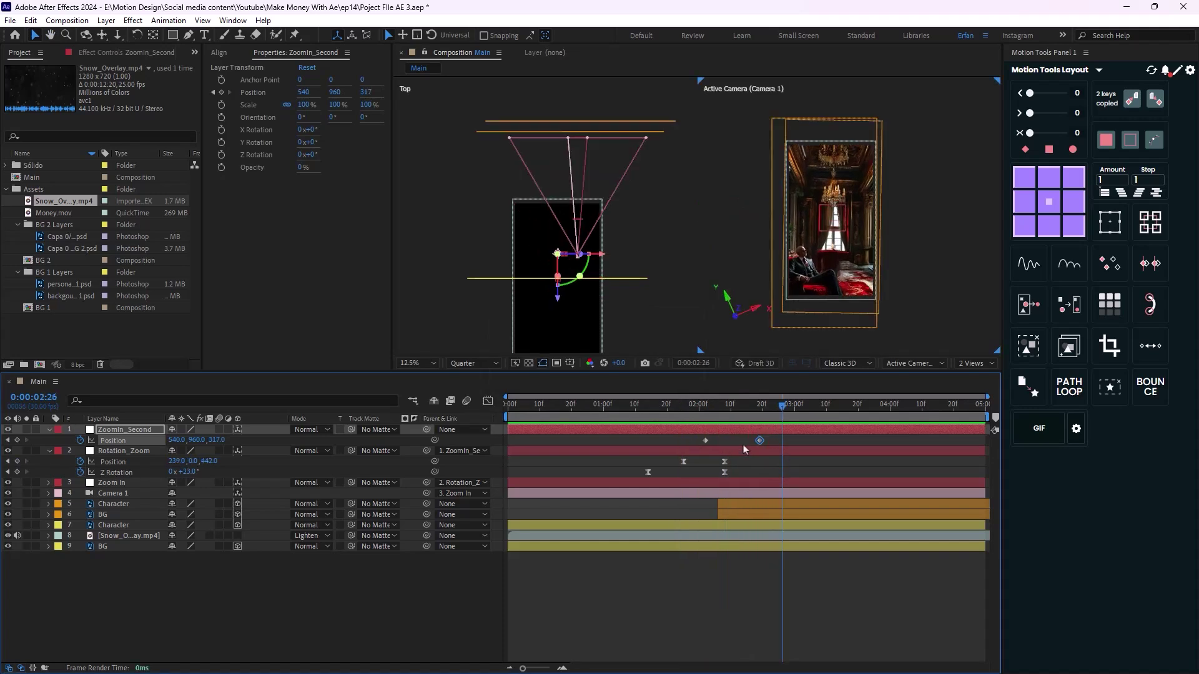
Shape the eased speed curve of ZoomIn_Second's Position for a fast start and long slow-down, and replay the transition.
{"action": "left_click_drag", "start_coordinate": [796, 438], "coordinate": [676, 455]}
{"action": "key", "text": "shift+F3"}
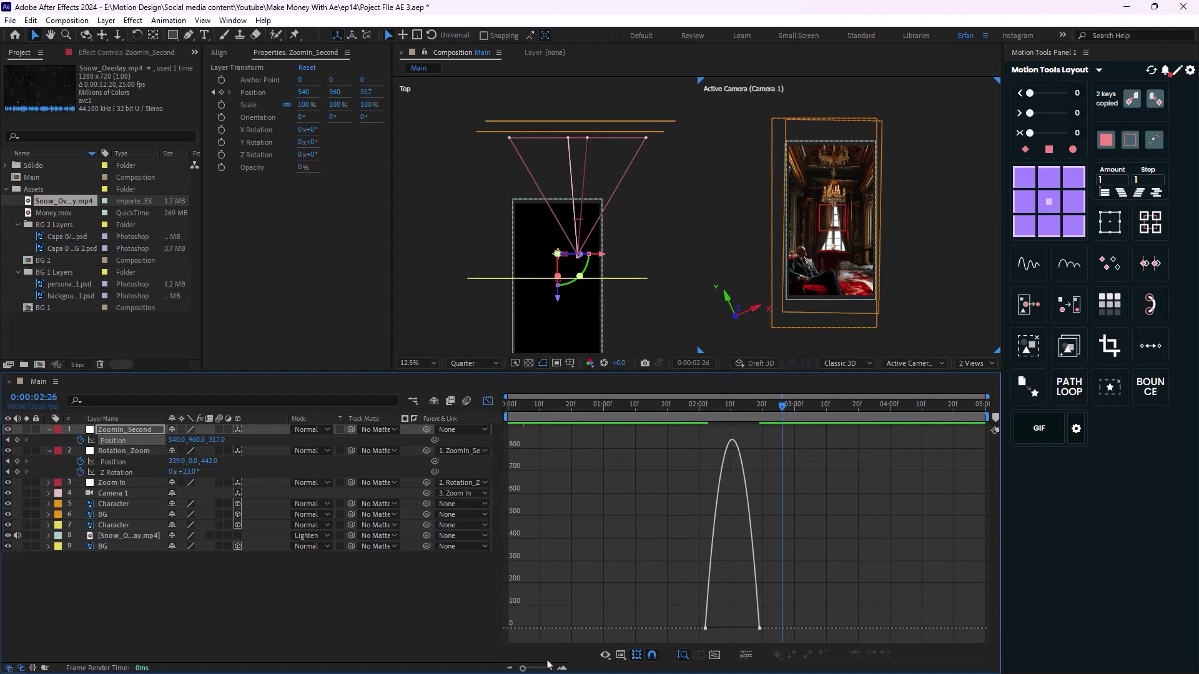
{"action": "left_click", "coordinate": [749, 635]}
{"action": "left_click_drag", "start_coordinate": [750, 628], "coordinate": [732, 628]}
{"action": "left_click_drag", "start_coordinate": [774, 418], "coordinate": [658, 435]}
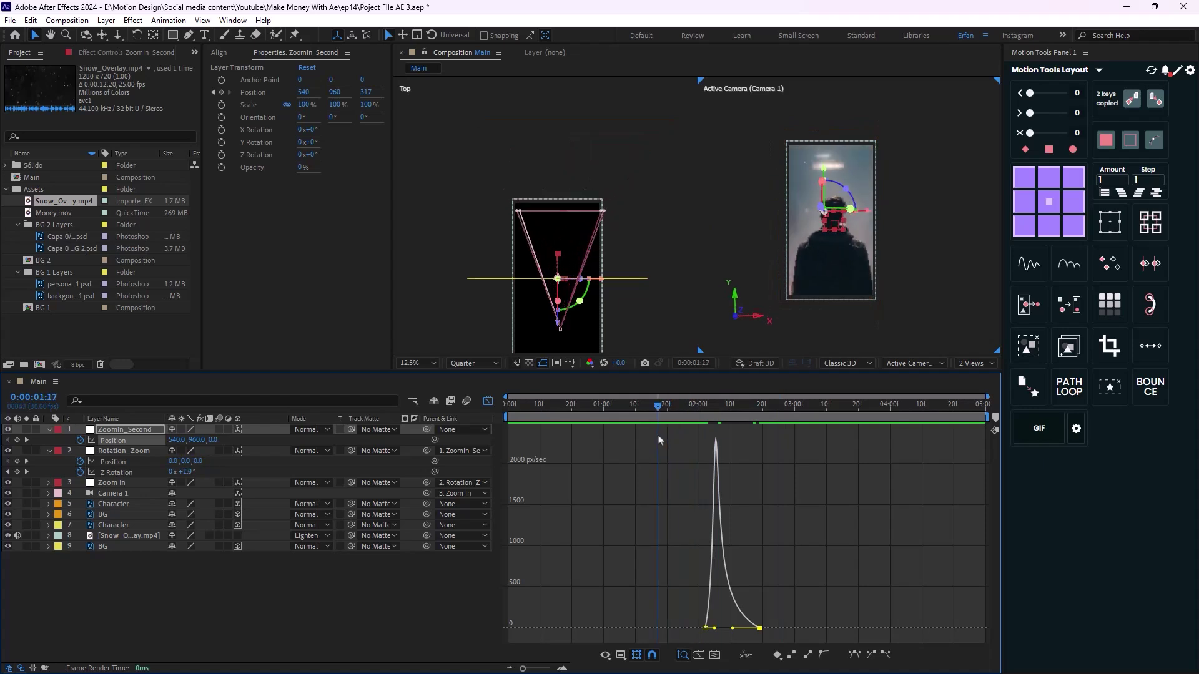
{"action": "left_click_drag", "start_coordinate": [800, 410], "coordinate": [639, 430]}
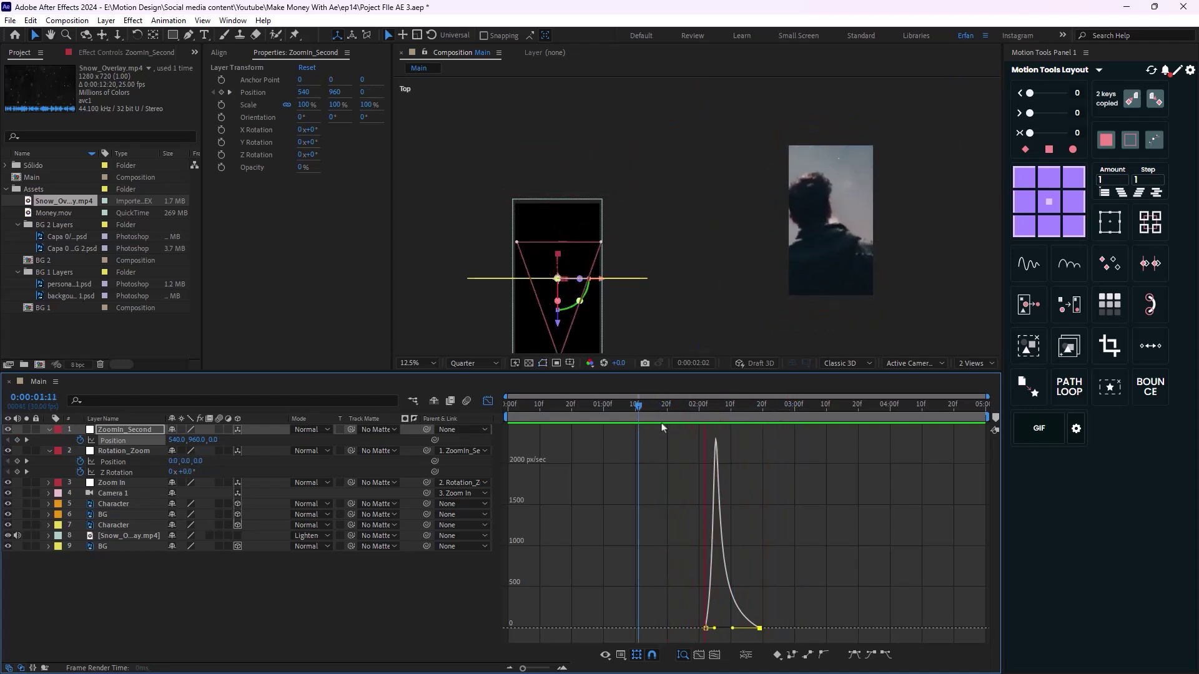
{"action": "left_click", "coordinate": [788, 404]}
{"action": "left_click_drag", "start_coordinate": [777, 405], "coordinate": [654, 417]}
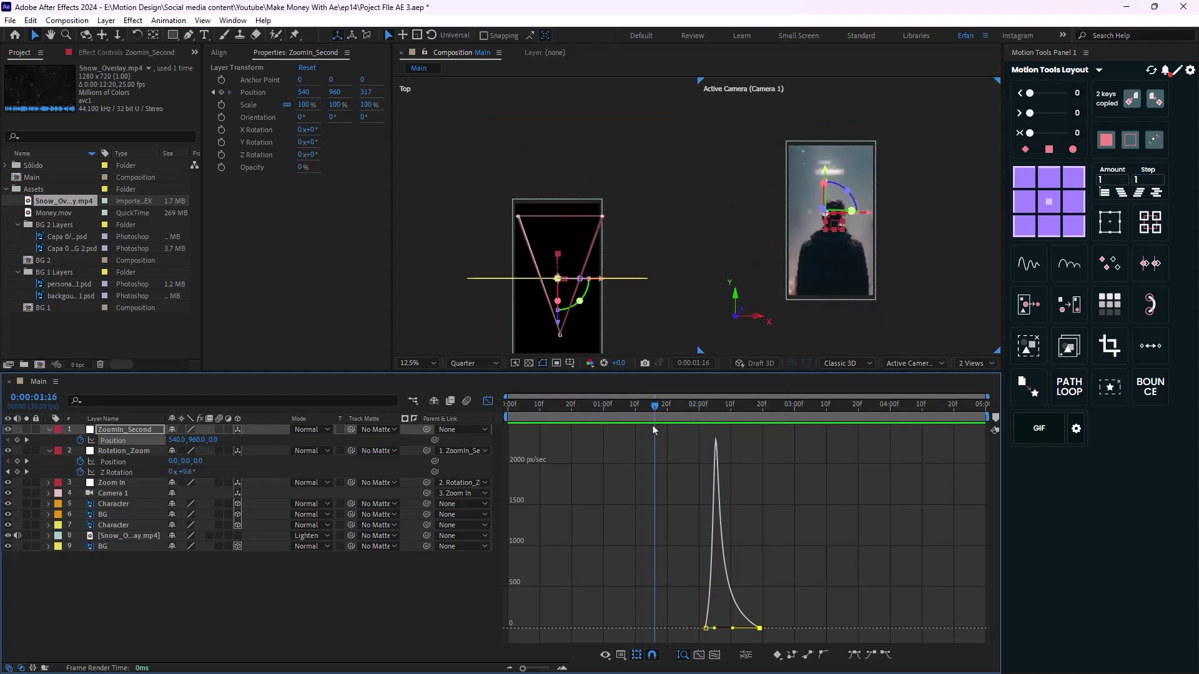
{"action": "key", "text": "space"}
Try raising the end speed of ZoomIn_Second's Position curve, and reset both keyframes to Easy Ease.
{"action": "left_click_drag", "start_coordinate": [760, 629], "coordinate": [762, 615]}
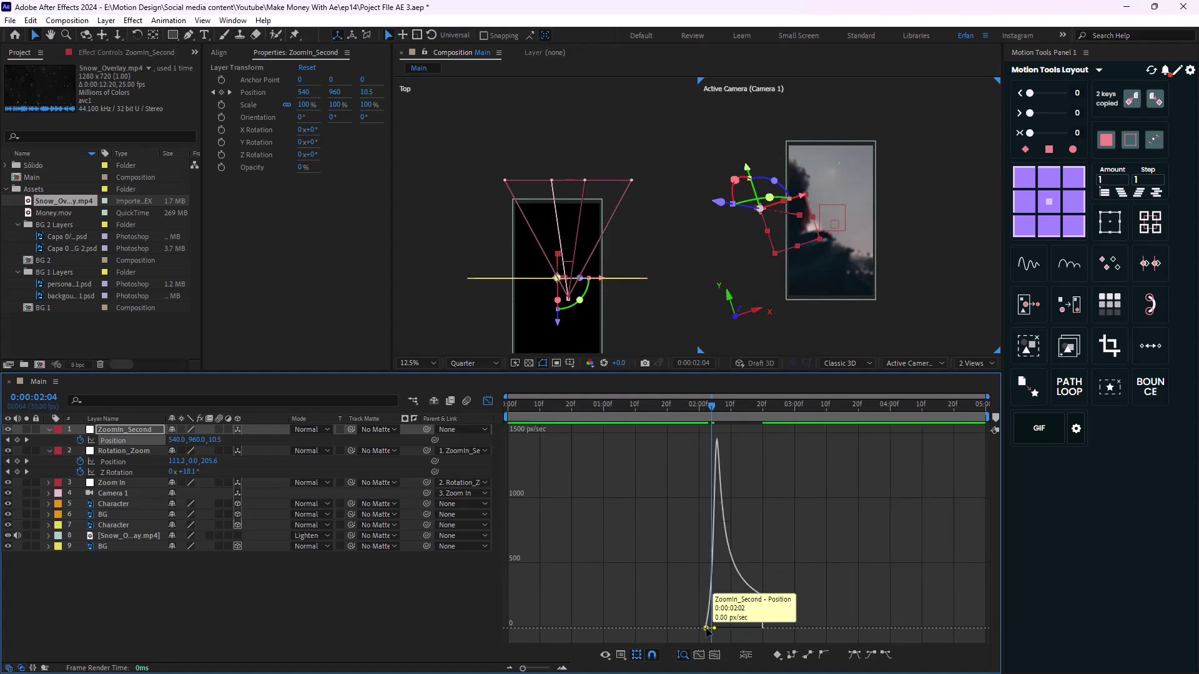
{"action": "left_click", "coordinate": [171, 622]}
{"action": "left_click", "coordinate": [120, 441]}
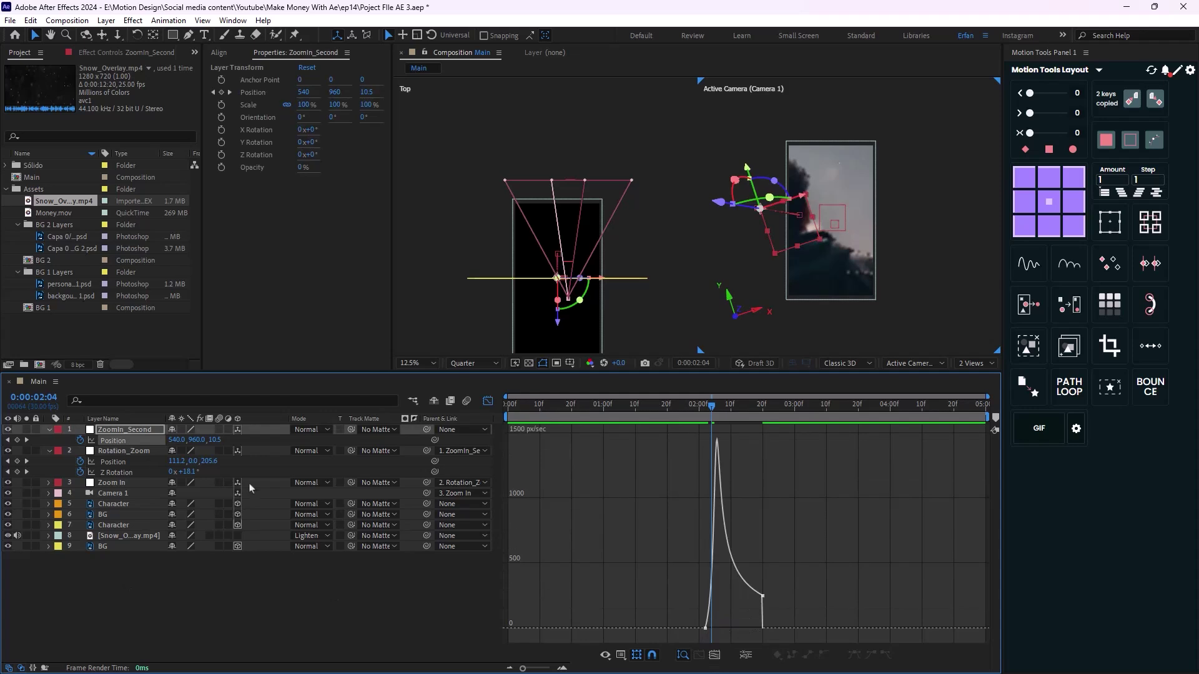
{"action": "left_click", "coordinate": [131, 444]}
{"action": "key", "text": "F9"}
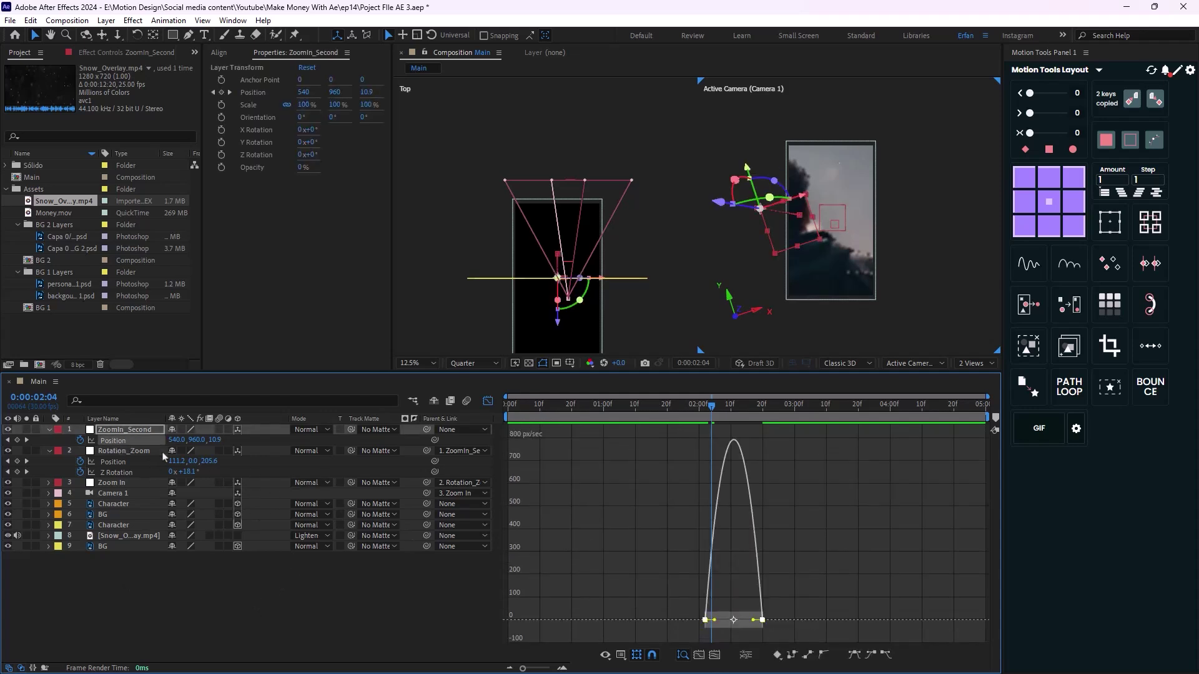
Reshape ZoomIn_Second's Position speed curve with its first keyframe at 2:04, an early peak and a raised end speed, and preview it.
{"action": "left_click", "coordinate": [762, 620]}
{"action": "left_click_drag", "start_coordinate": [763, 629], "coordinate": [763, 572]}
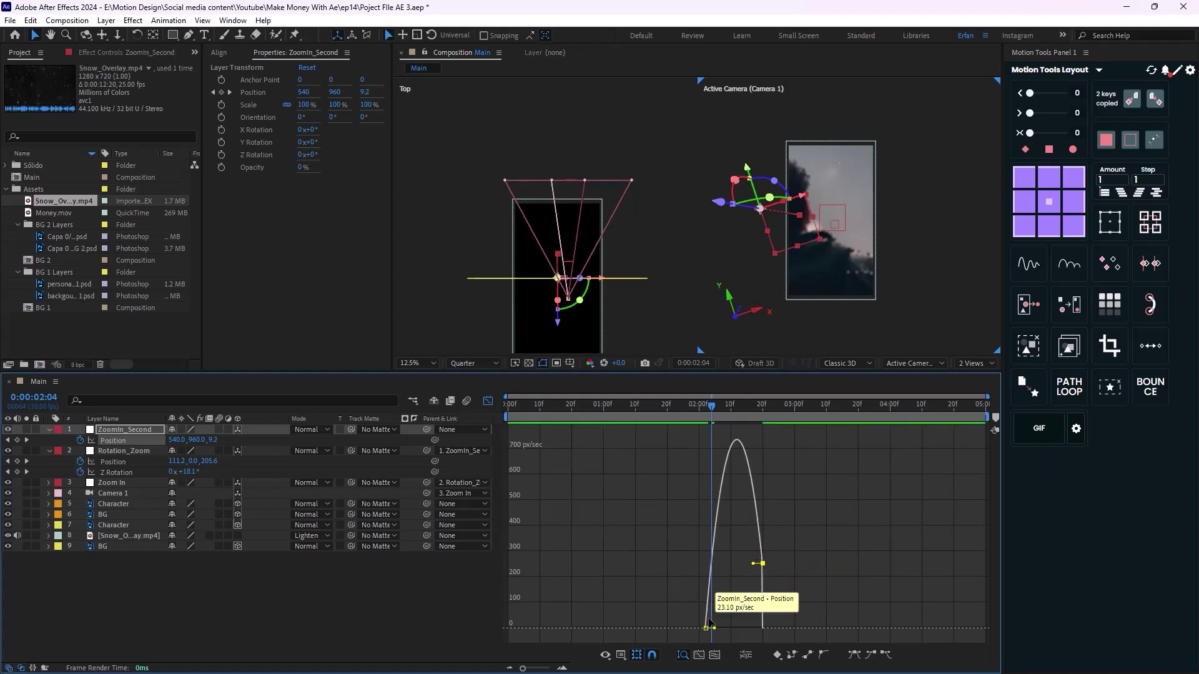
{"action": "left_click_drag", "start_coordinate": [708, 628], "coordinate": [711, 611]}
{"action": "left_click_drag", "start_coordinate": [754, 570], "coordinate": [737, 570]}
{"action": "left_click_drag", "start_coordinate": [706, 426], "coordinate": [611, 426]}
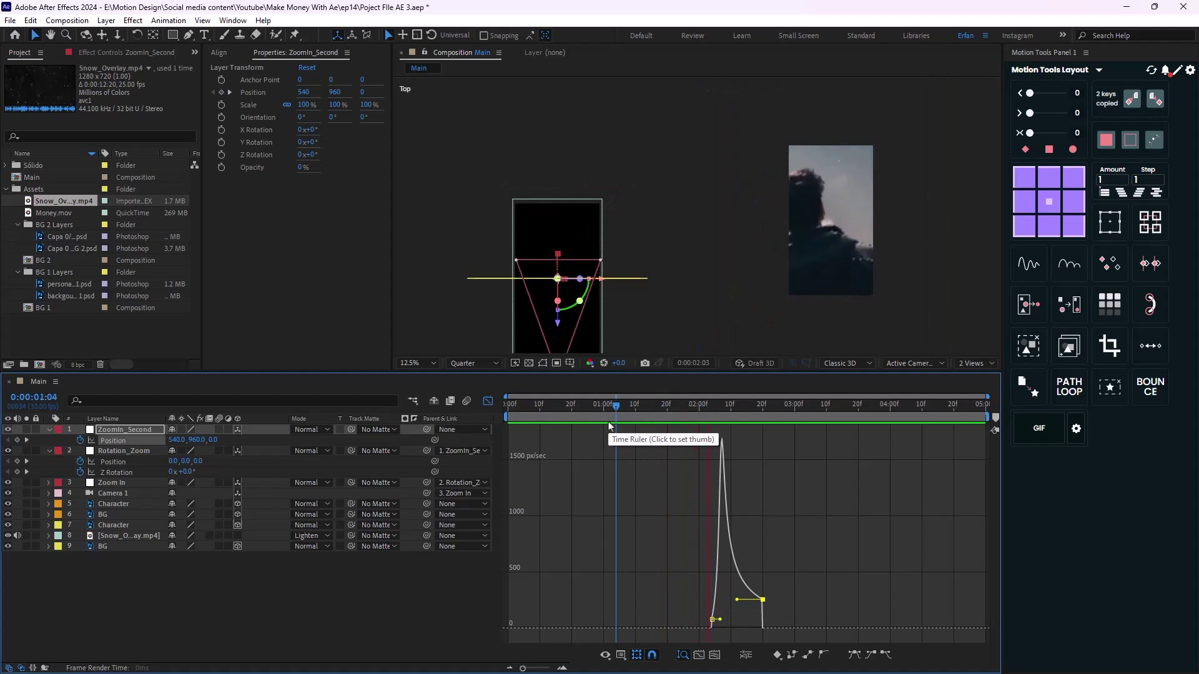
{"action": "left_click_drag", "start_coordinate": [805, 413], "coordinate": [637, 428]}
{"action": "key", "text": "space"}
{"action": "key", "text": "space"}
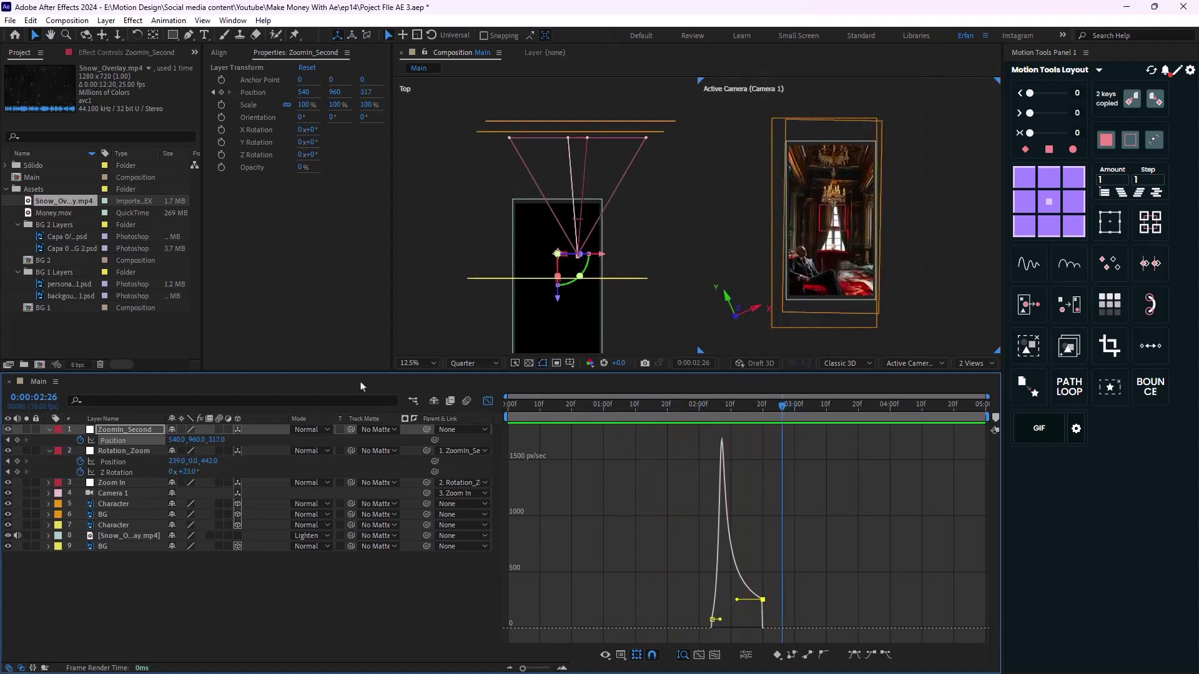
Move ZoomIn_Second's second Position keyframe to about 3:05 and replay the longer zoom.
{"action": "left_click", "coordinate": [131, 428]}
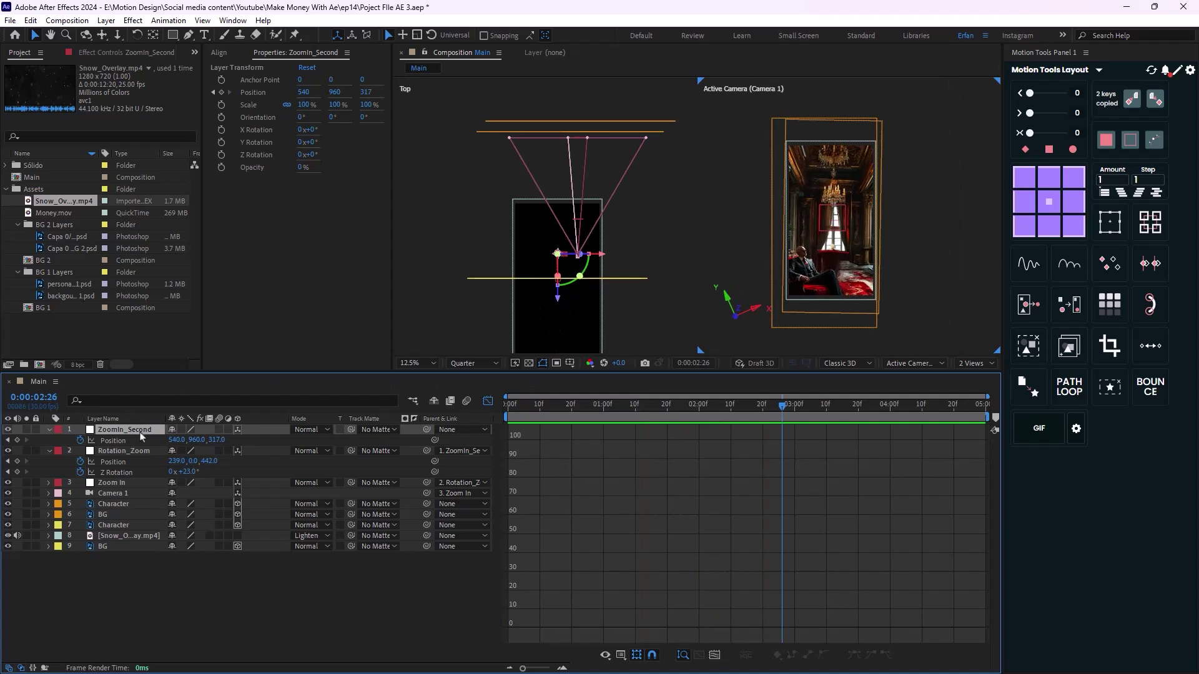
{"action": "key", "text": "shift+F3"}
{"action": "left_click", "coordinate": [771, 441]}
{"action": "left_click_drag", "start_coordinate": [764, 440], "coordinate": [810, 440]}
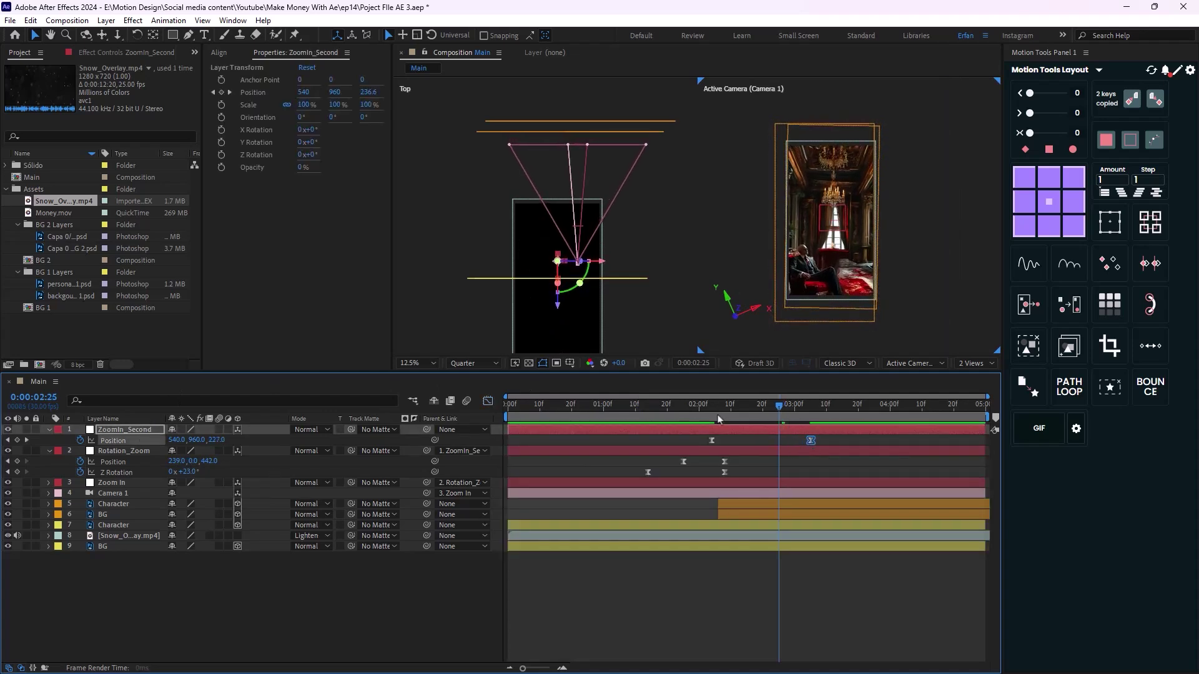
{"action": "left_click", "coordinate": [679, 419]}
{"action": "key", "text": "space"}
{"action": "key", "text": "space"}
{"action": "left_click_drag", "start_coordinate": [825, 406], "coordinate": [670, 423]}
{"action": "key", "text": "space"}
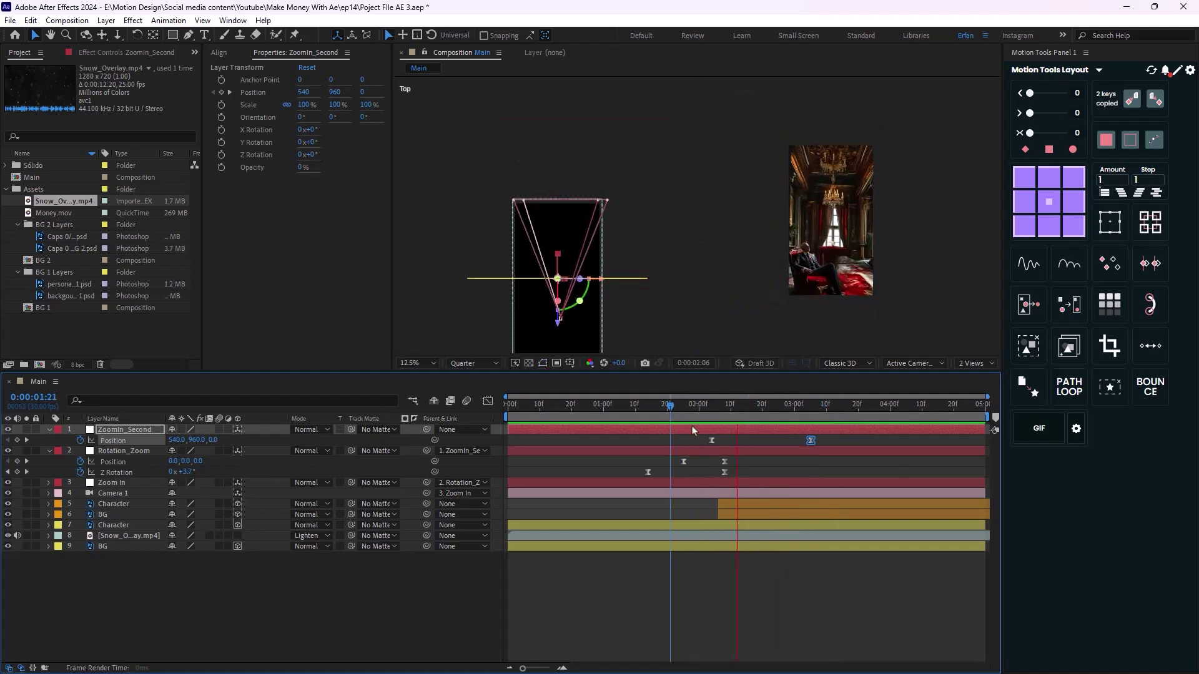
{"action": "key", "text": "space"}
Check the second scene's image edges at 2:06 and set the orange BG layer's Z Rotation to 21°.
{"action": "left_click_drag", "start_coordinate": [796, 405], "coordinate": [718, 438]}
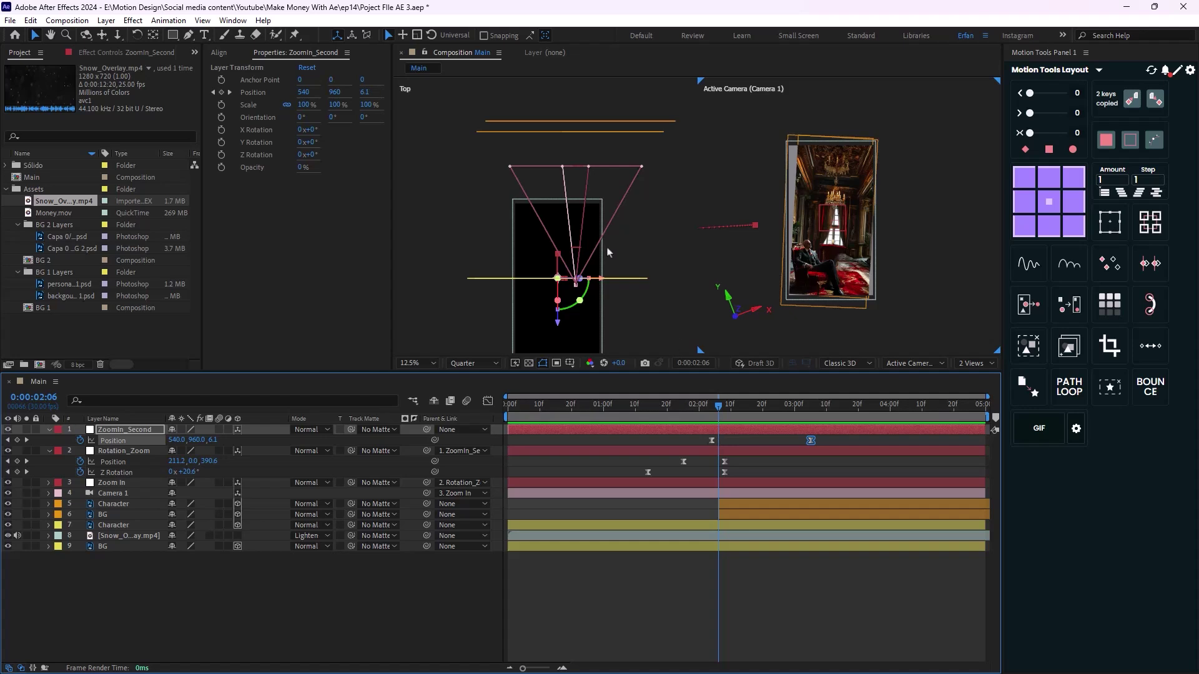
{"action": "left_click", "coordinate": [149, 503]}
{"action": "scroll", "coordinate": [813, 289], "scroll_direction": "up", "scroll_amount": 1}
{"action": "left_click_drag", "start_coordinate": [812, 288], "coordinate": [806, 239]}
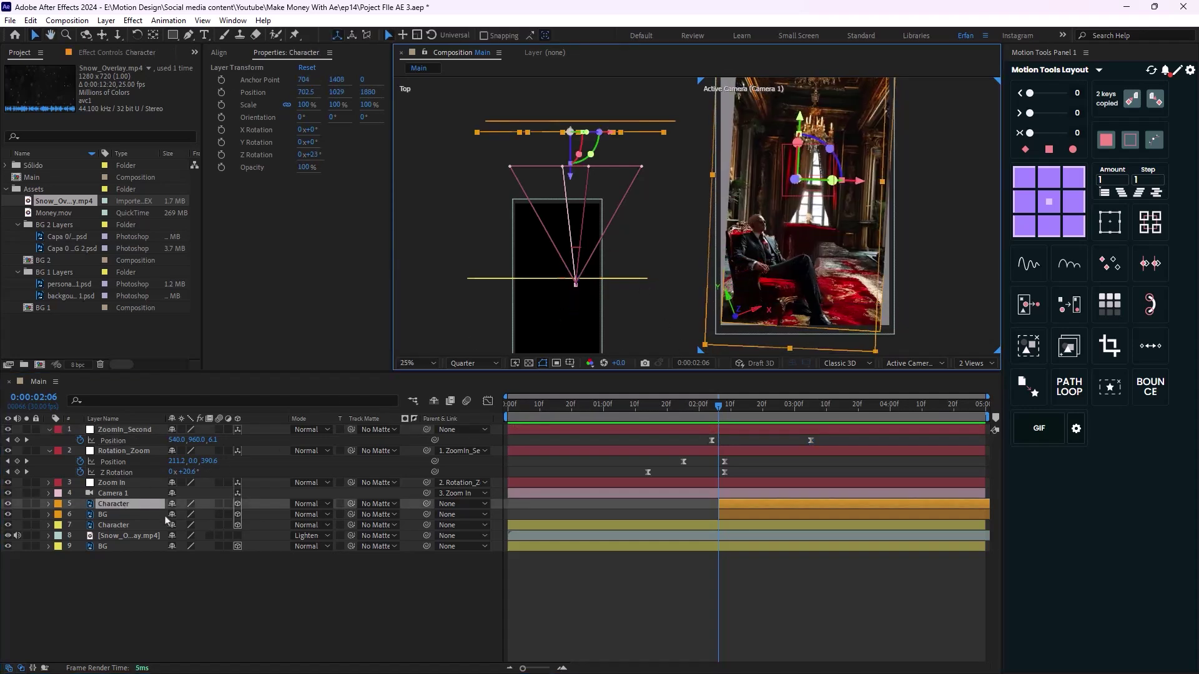
{"action": "left_click_drag", "start_coordinate": [774, 125], "coordinate": [757, 217]}
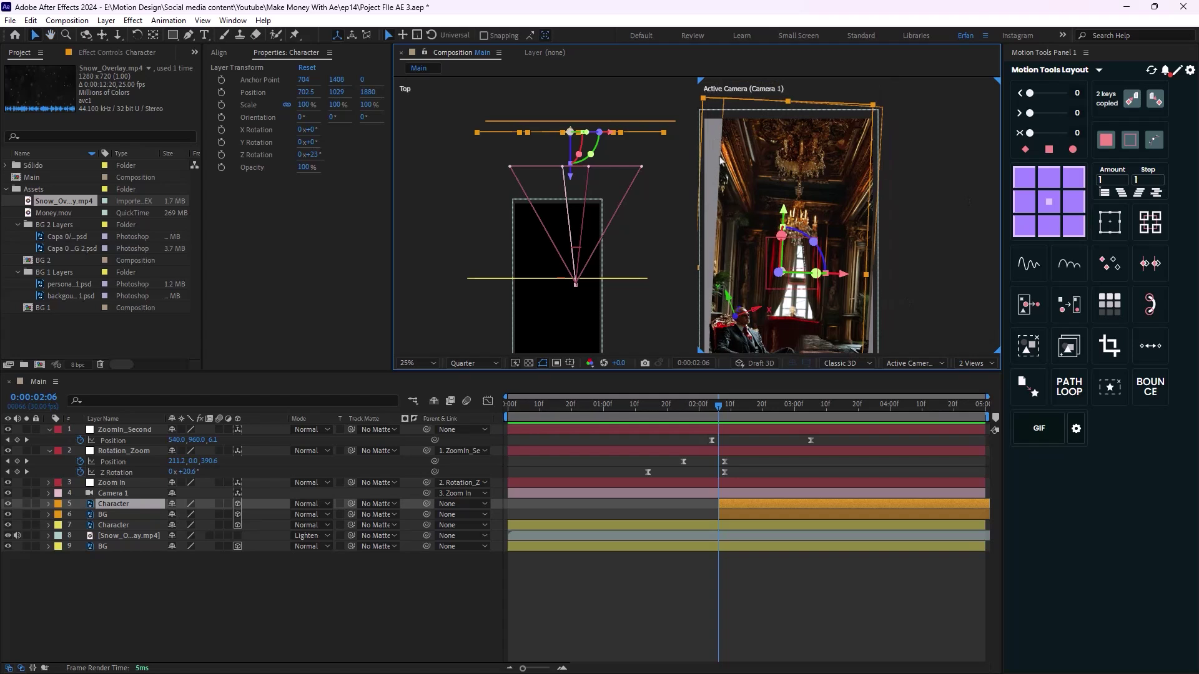
{"action": "key", "text": "comma"}
{"action": "left_click", "coordinate": [135, 516]}
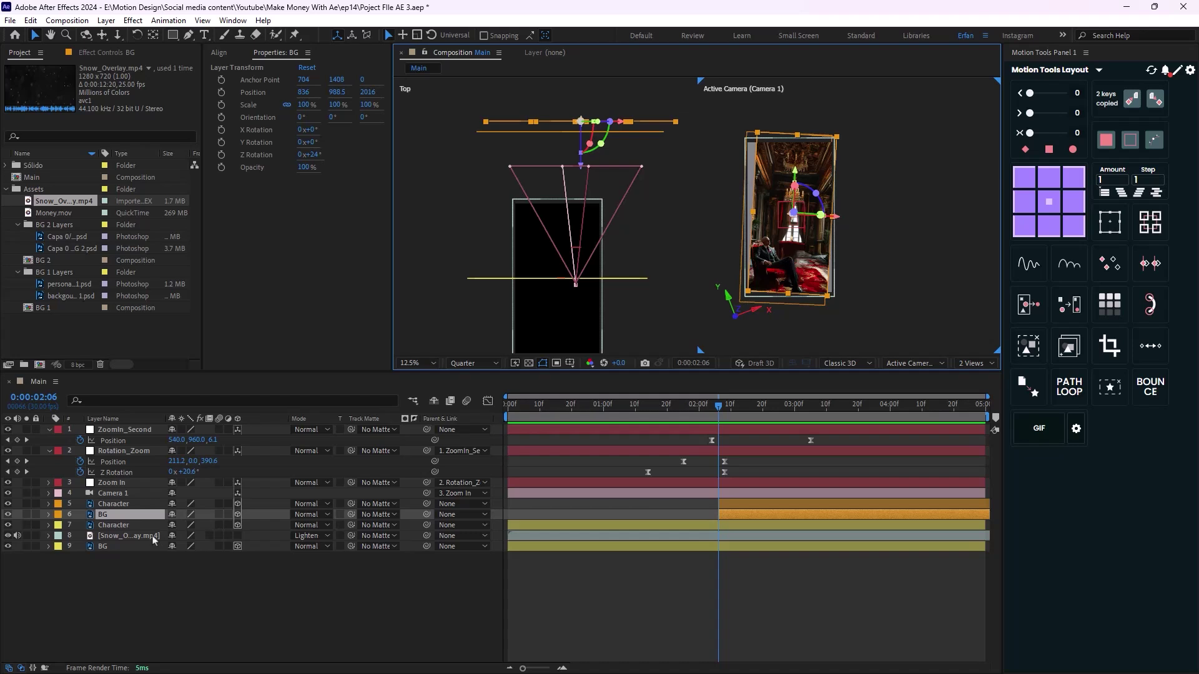
{"action": "key", "text": "r"}
{"action": "left_click_drag", "start_coordinate": [191, 559], "coordinate": [185, 556]}
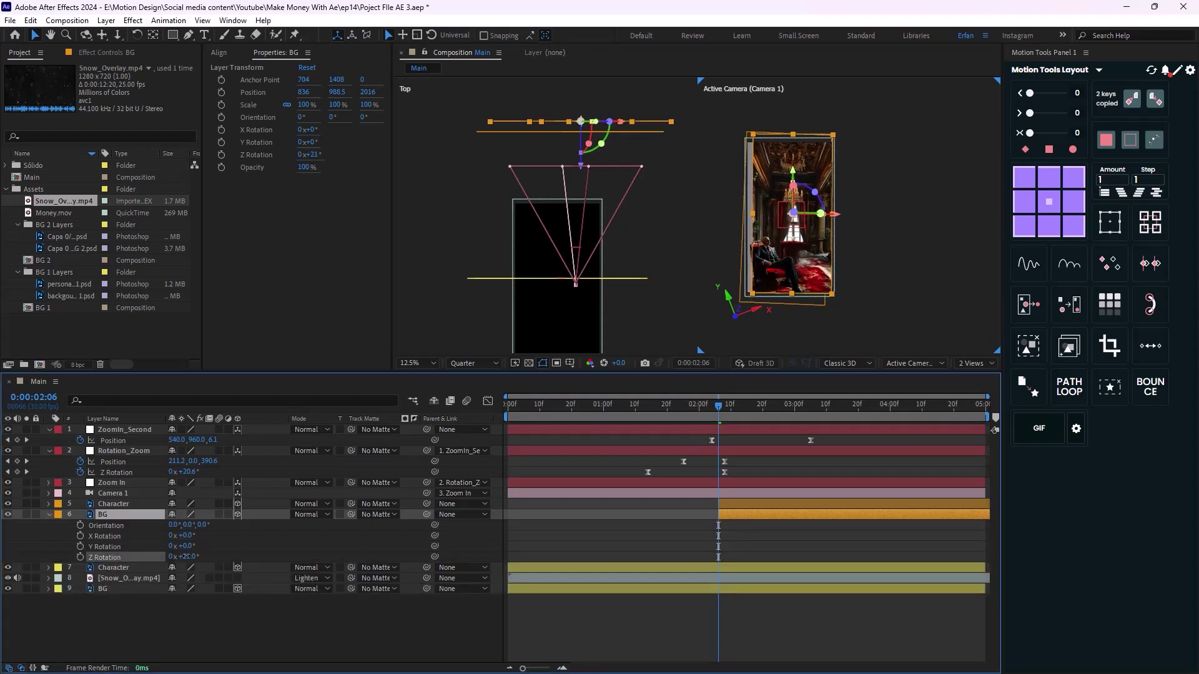
Shift the orange BG layer to X 791.1, Y 971.6 and set its Scale to 112%.
{"action": "key", "text": "shift+Left"}
{"action": "key", "text": "shift+Left"}
{"action": "key", "text": "shift+Left"}
{"action": "key", "text": "shift+Left"}
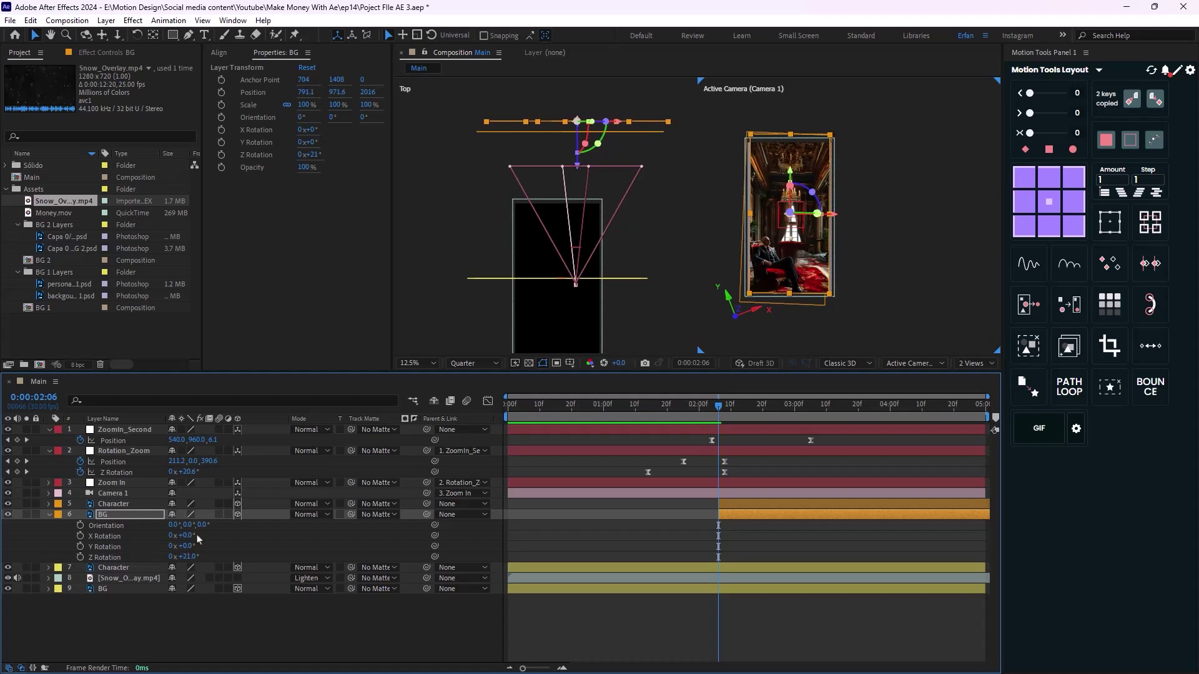
{"action": "key", "text": "s"}
{"action": "left_click_drag", "start_coordinate": [187, 525], "coordinate": [196, 525]}
Scale the orange Character layer to 119% and reposition it to X 819.9, Y 999.9.
{"action": "left_click", "coordinate": [117, 504]}
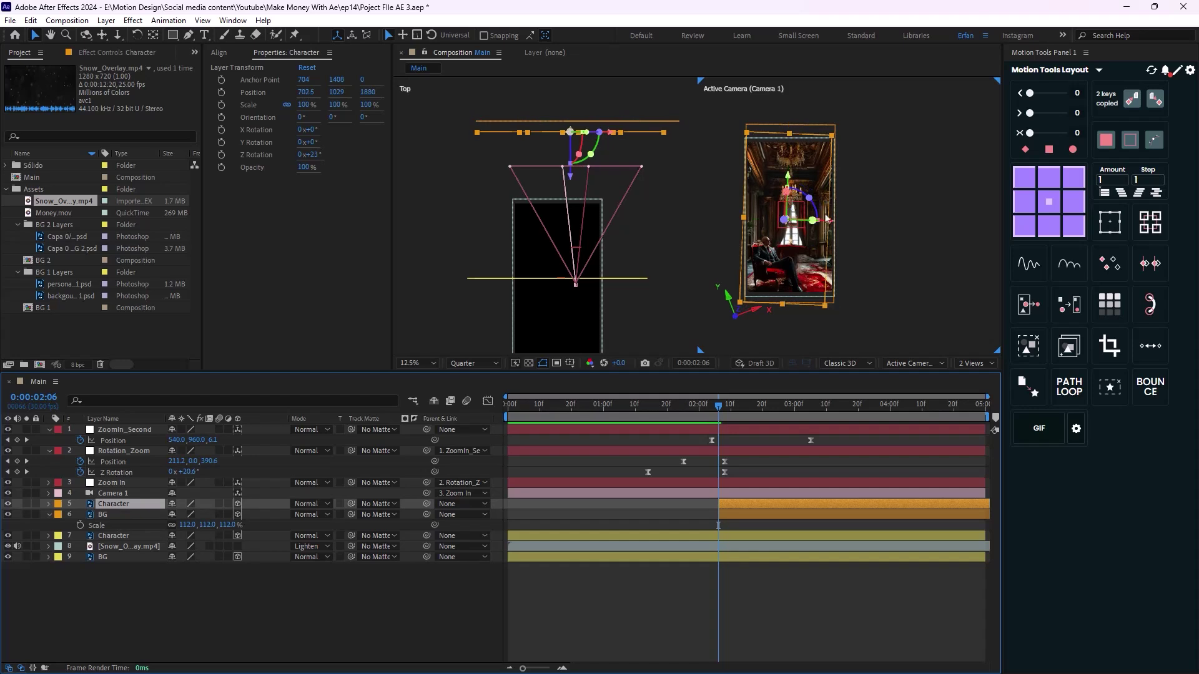
{"action": "scroll", "coordinate": [827, 219], "scroll_direction": "up", "scroll_amount": 2}
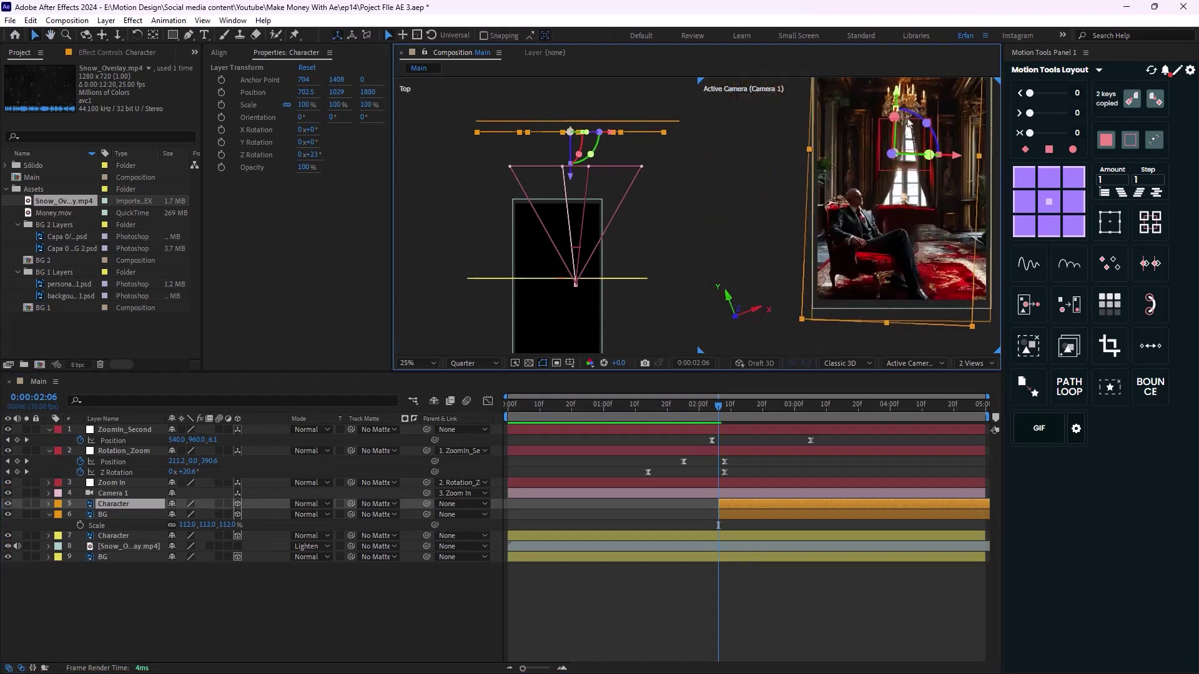
{"action": "left_click_drag", "start_coordinate": [898, 95], "coordinate": [896, 103]}
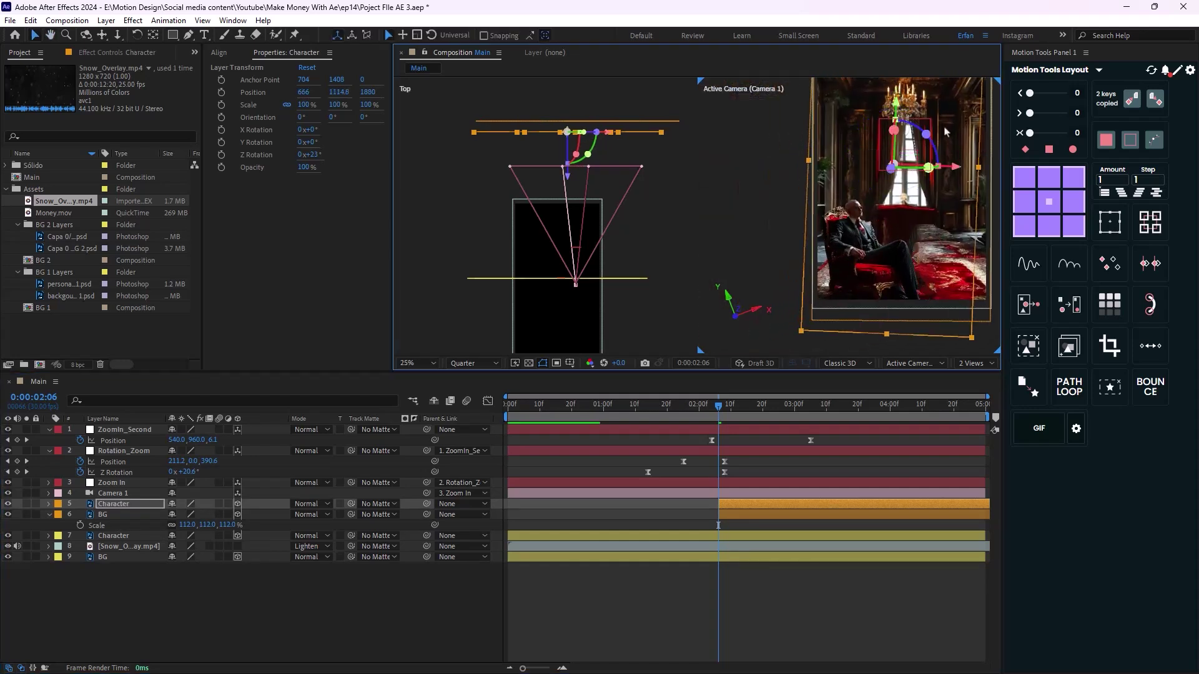
{"action": "left_click_drag", "start_coordinate": [955, 166], "coordinate": [952, 166]}
{"action": "key", "text": "s"}
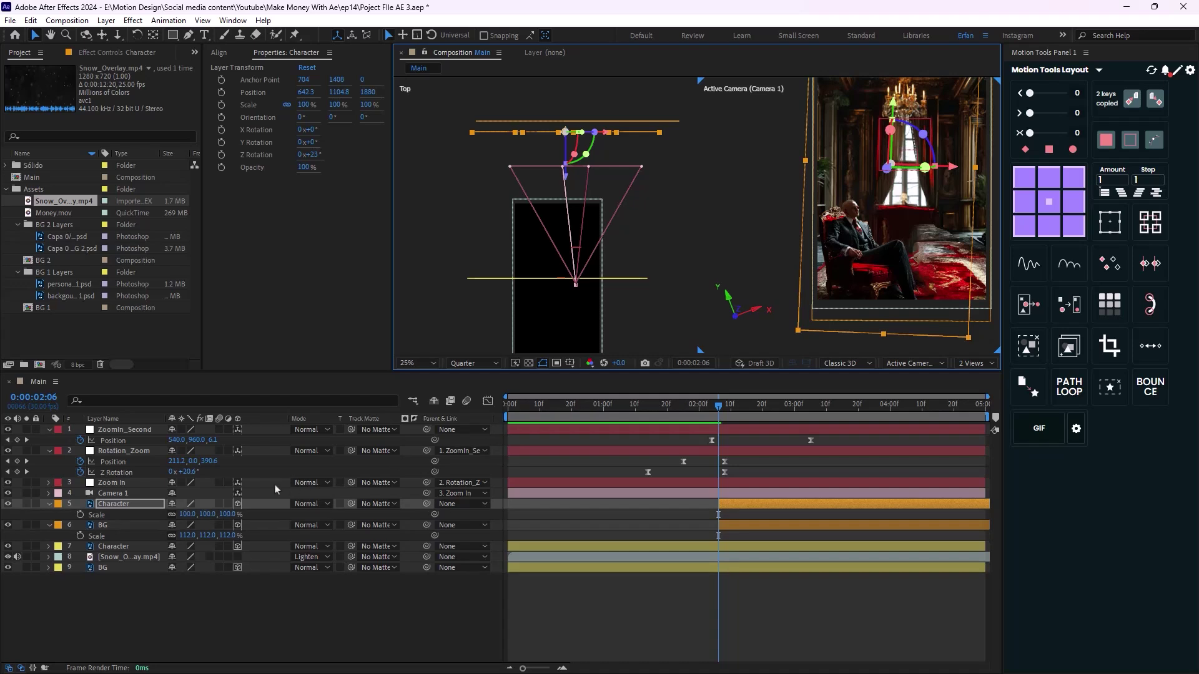
{"action": "left_click_drag", "start_coordinate": [187, 514], "coordinate": [199, 514]}
{"action": "key", "text": "comma"}
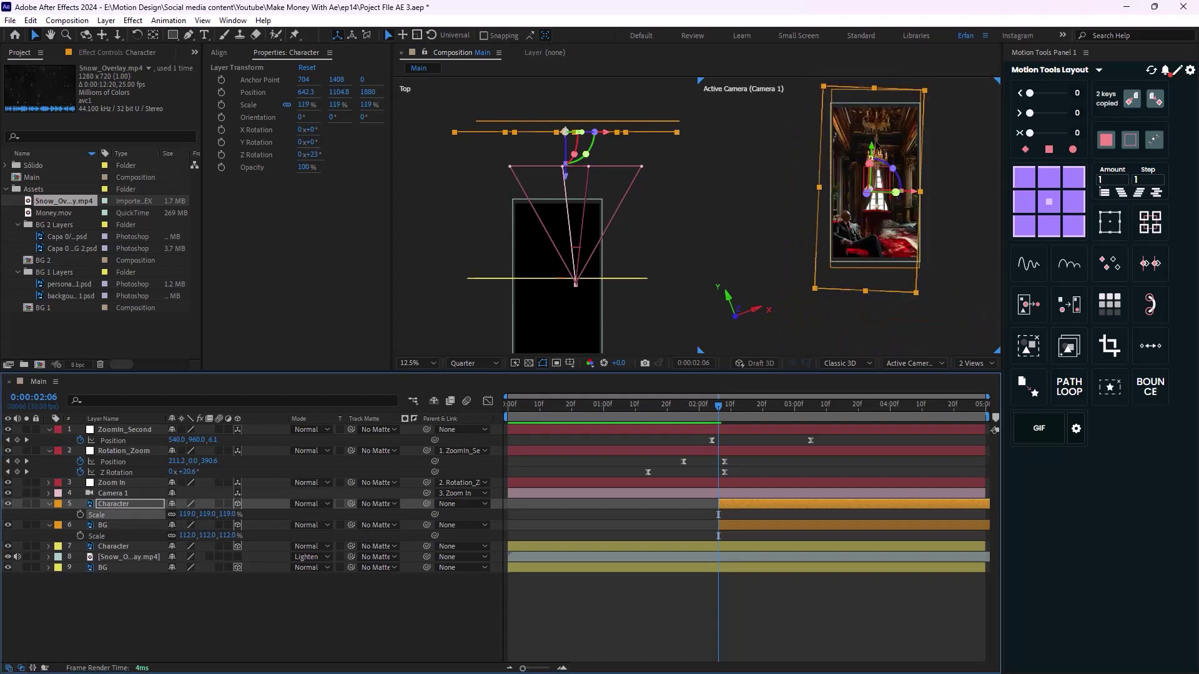
{"action": "left_click_drag", "start_coordinate": [873, 146], "coordinate": [873, 134]}
{"action": "left_click_drag", "start_coordinate": [920, 181], "coordinate": [927, 182]}
Play back the transition into the second scene from about 1:06 to check the adjusted layers.
{"action": "left_click_drag", "start_coordinate": [718, 422], "coordinate": [623, 429]}
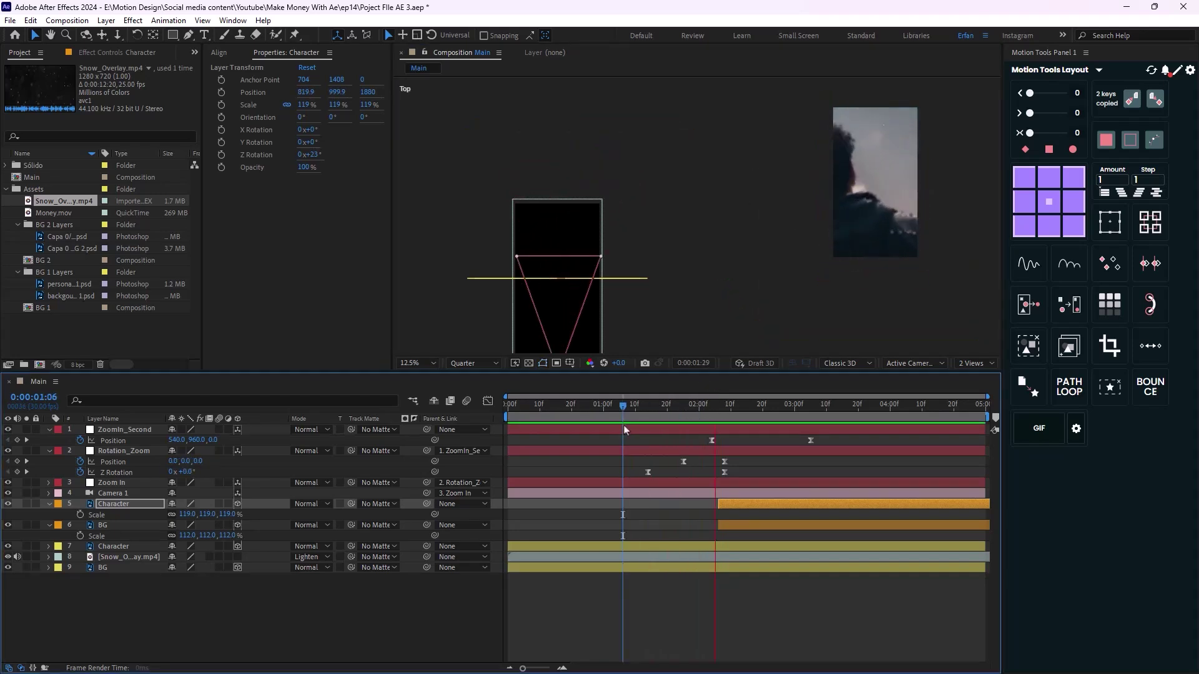
{"action": "key", "text": "space"}
{"action": "left_click_drag", "start_coordinate": [855, 407], "coordinate": [627, 437]}
{"action": "key", "text": "space"}
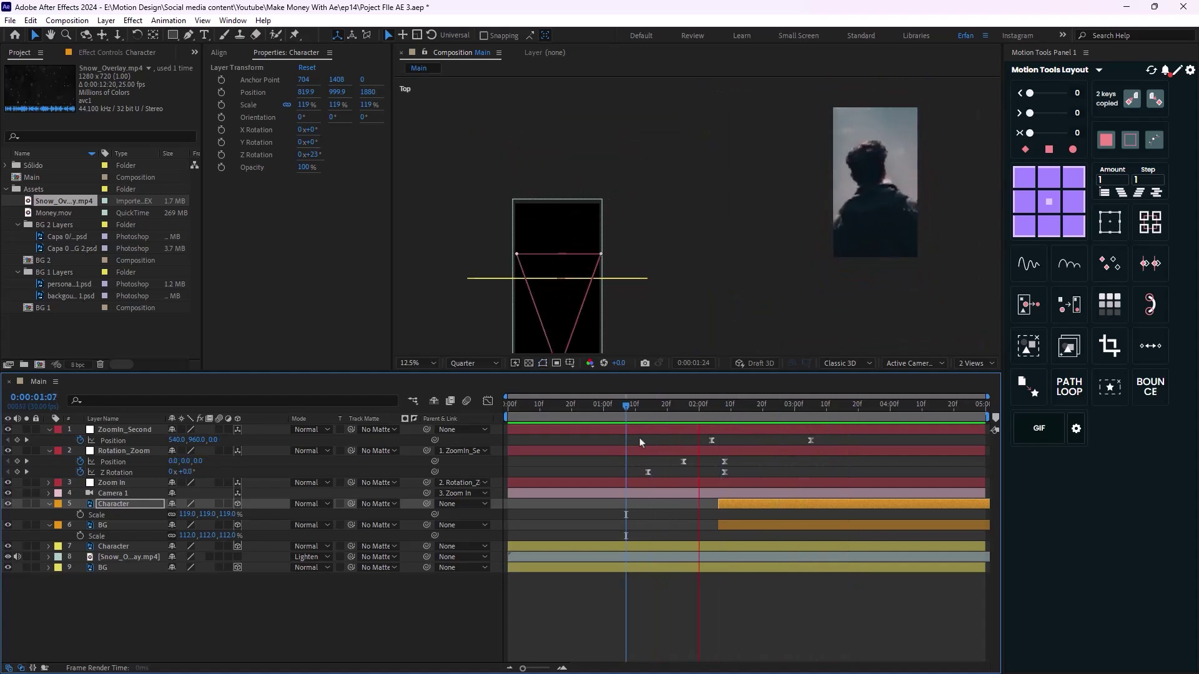
{"action": "left_click", "coordinate": [815, 425]}
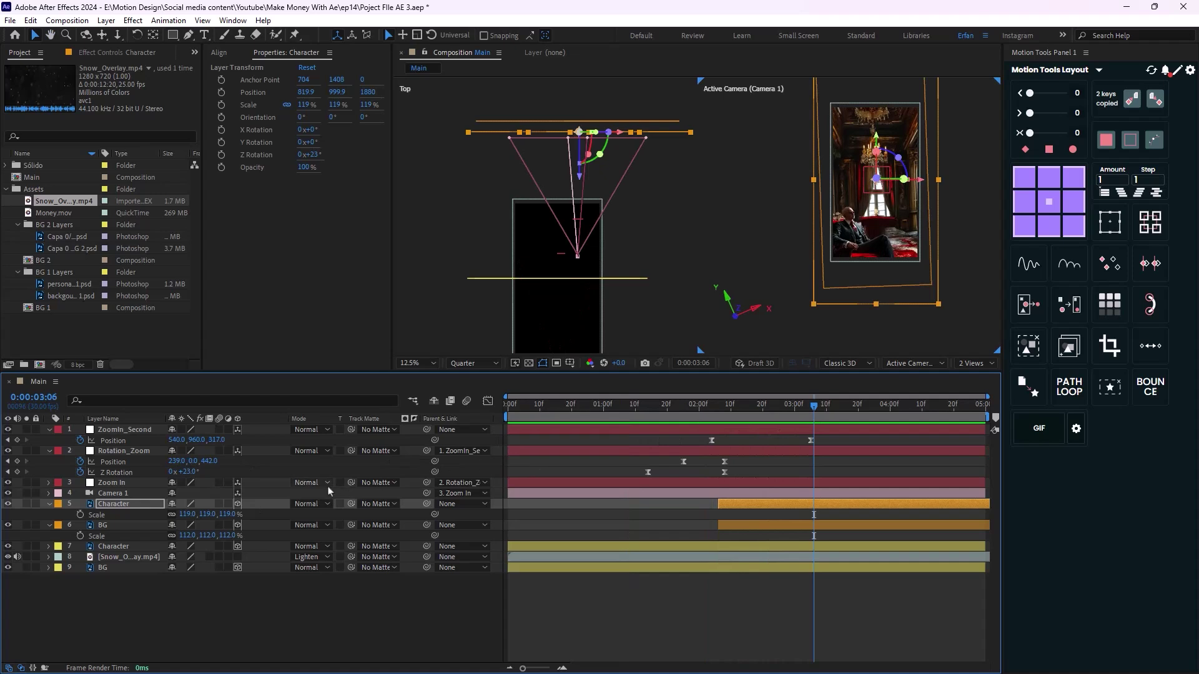
Collapse the revealed properties of the Rotation_Zoom, ZoomIn_Second, orange Character and orange BG layers.
{"action": "left_click", "coordinate": [49, 450]}
{"action": "left_click", "coordinate": [49, 429]}
{"action": "left_click", "coordinate": [49, 472]}
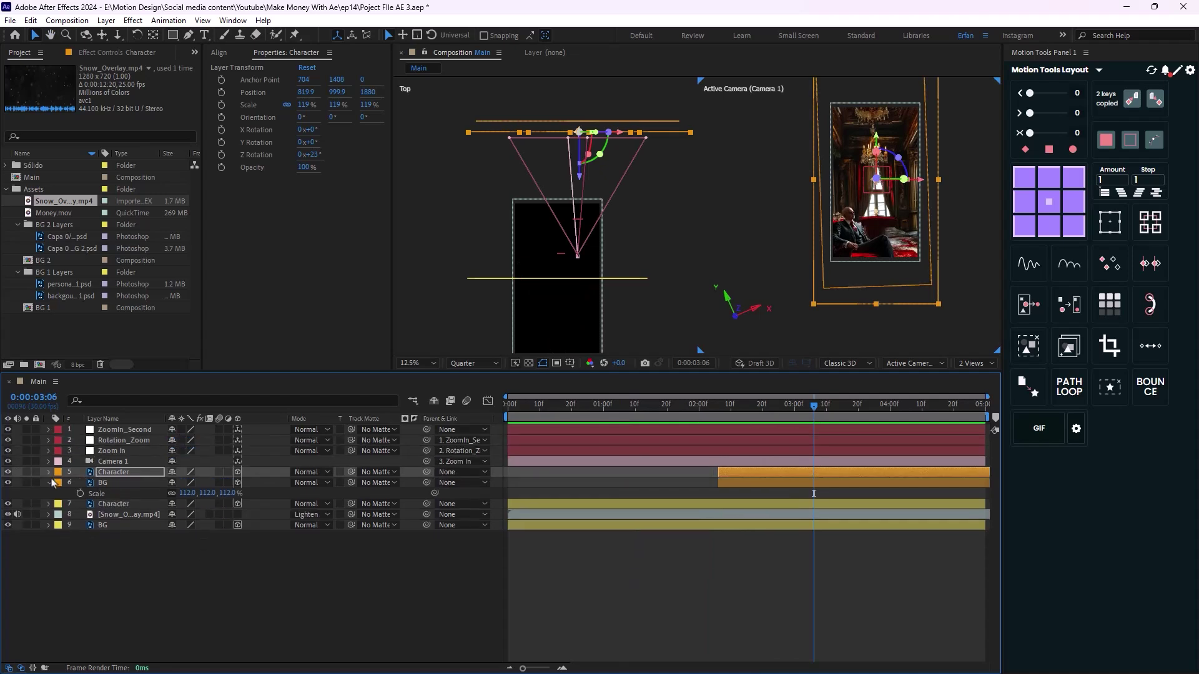
{"action": "left_click", "coordinate": [49, 482]}
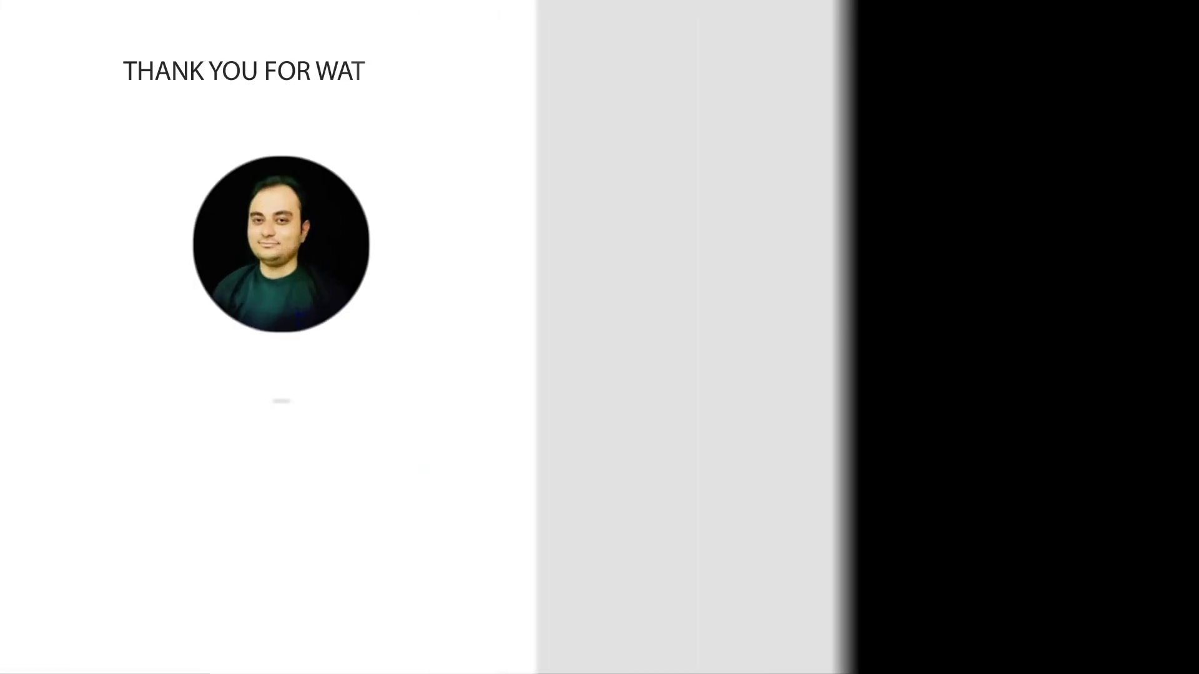